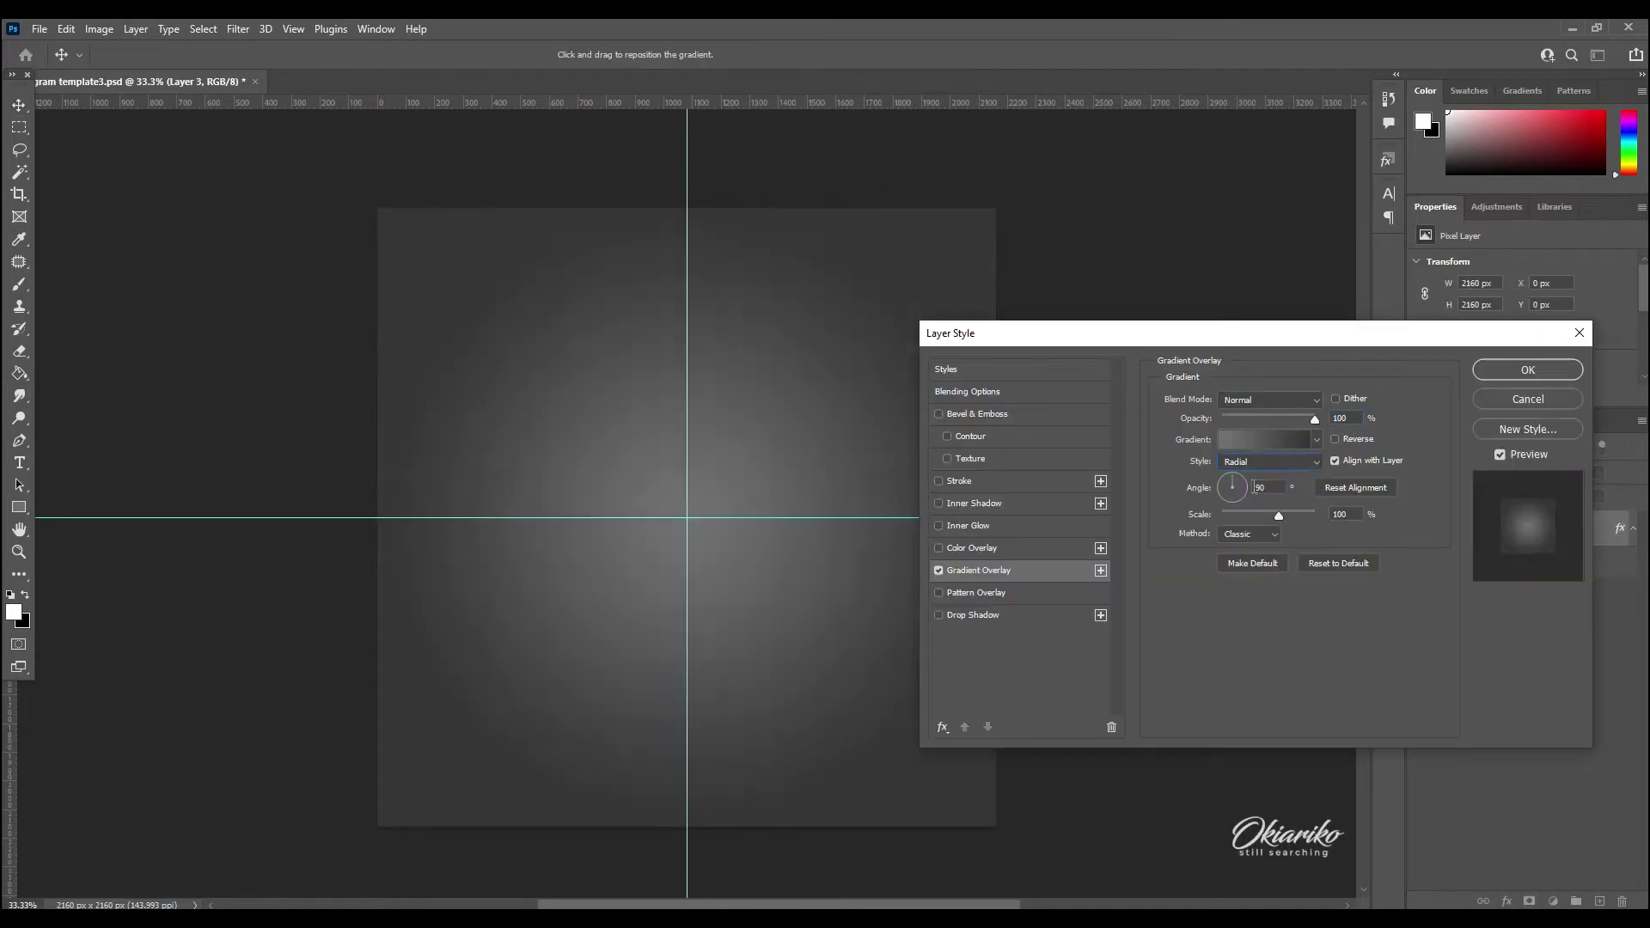
- Apply a radial gray Gradient Overlay at 100% scale to the square background
{"action": "left_click", "coordinate": [1528, 369]}
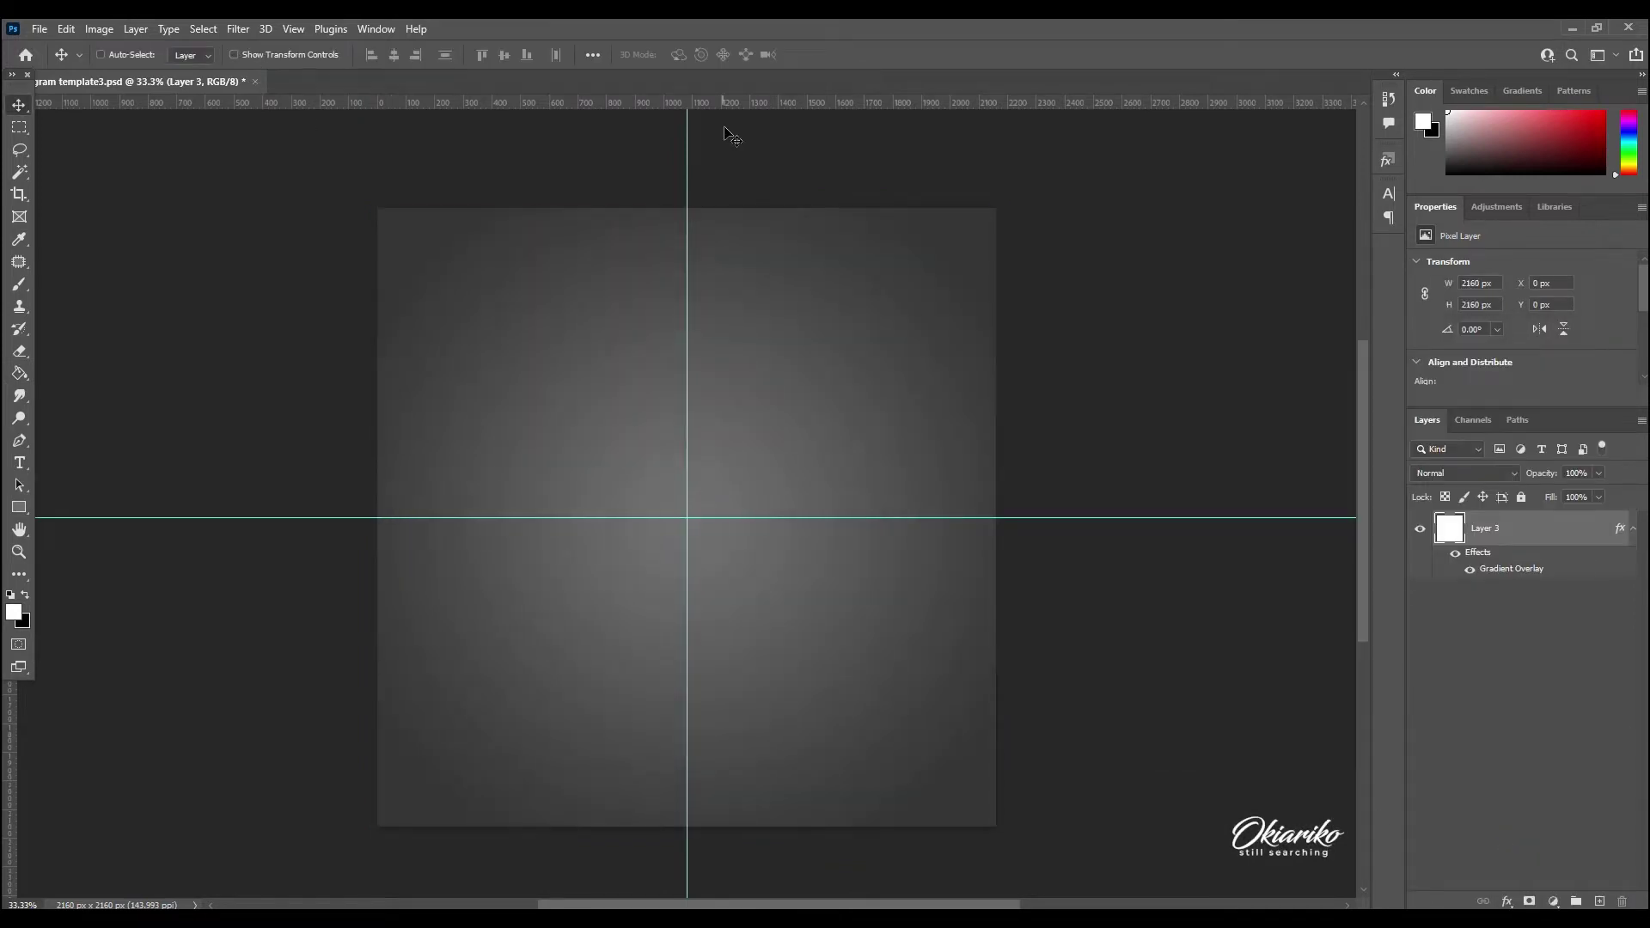
- Draw a large white ellipse and move it toward the top-right corner
{"action": "right_click", "coordinate": [19, 507]}
{"action": "left_click", "coordinate": [86, 526]}
{"action": "left_click_drag", "start_coordinate": [477, 185], "coordinate": [997, 704]}
{"action": "left_click", "coordinate": [19, 105]}
{"action": "left_click_drag", "start_coordinate": [756, 499], "coordinate": [888, 350]}
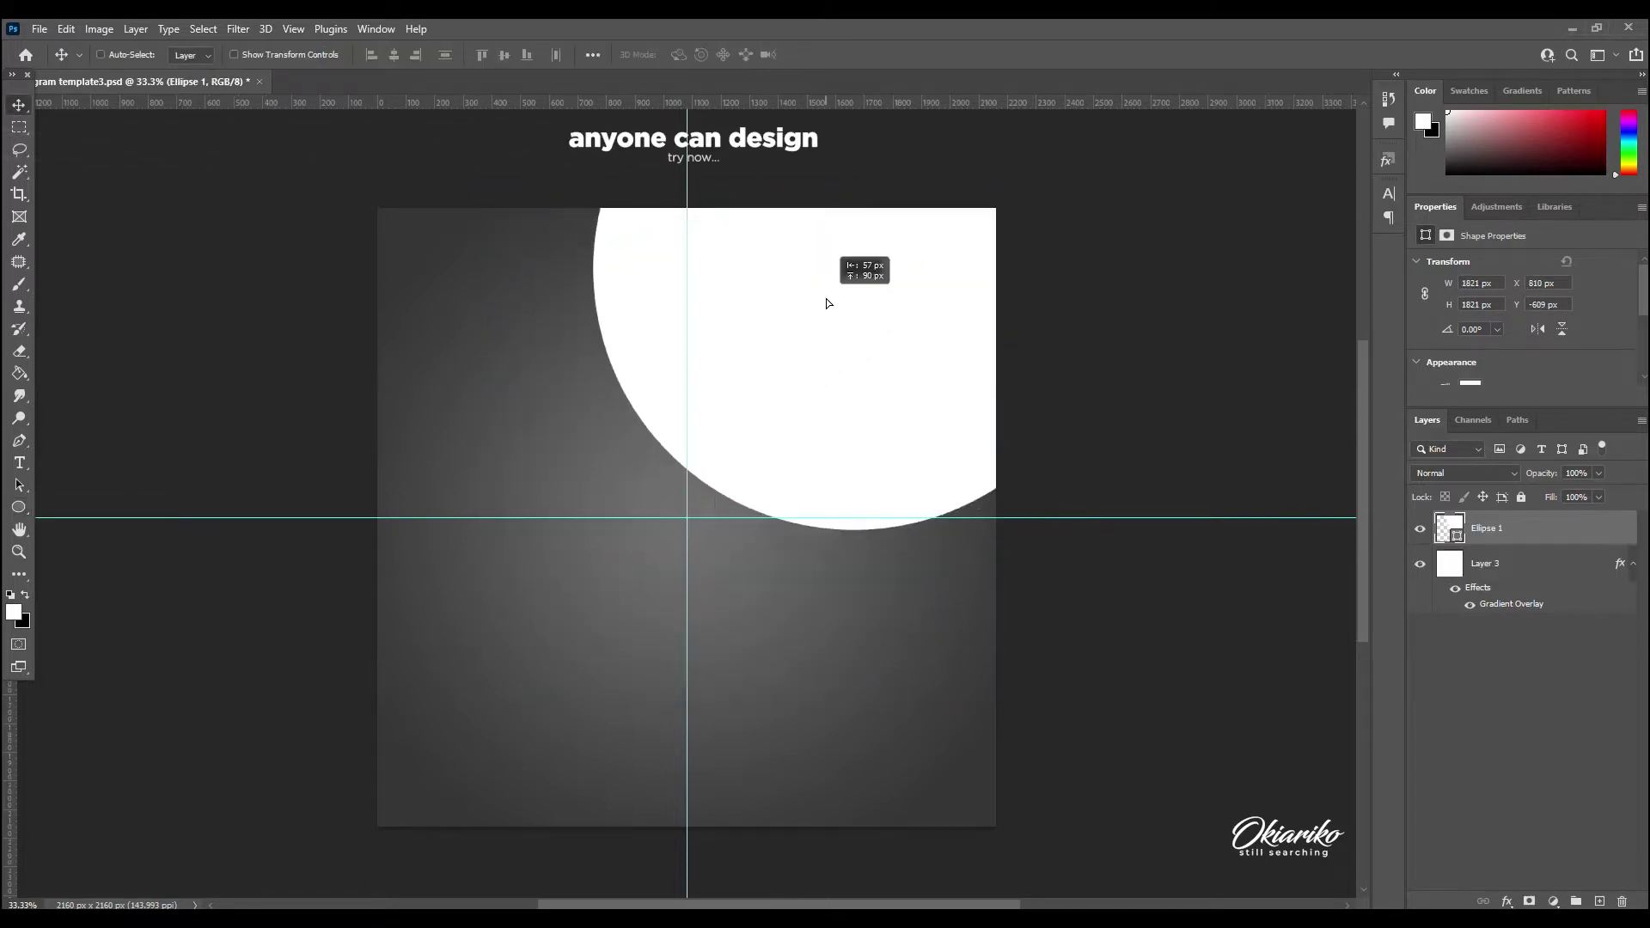
- Rotate the ellipse about 41° and open the building photo as a new document
{"action": "key", "text": "ctrl+t"}
{"action": "left_click_drag", "start_coordinate": [1143, 309], "coordinate": [1124, 565]}
{"action": "key", "text": "Return"}
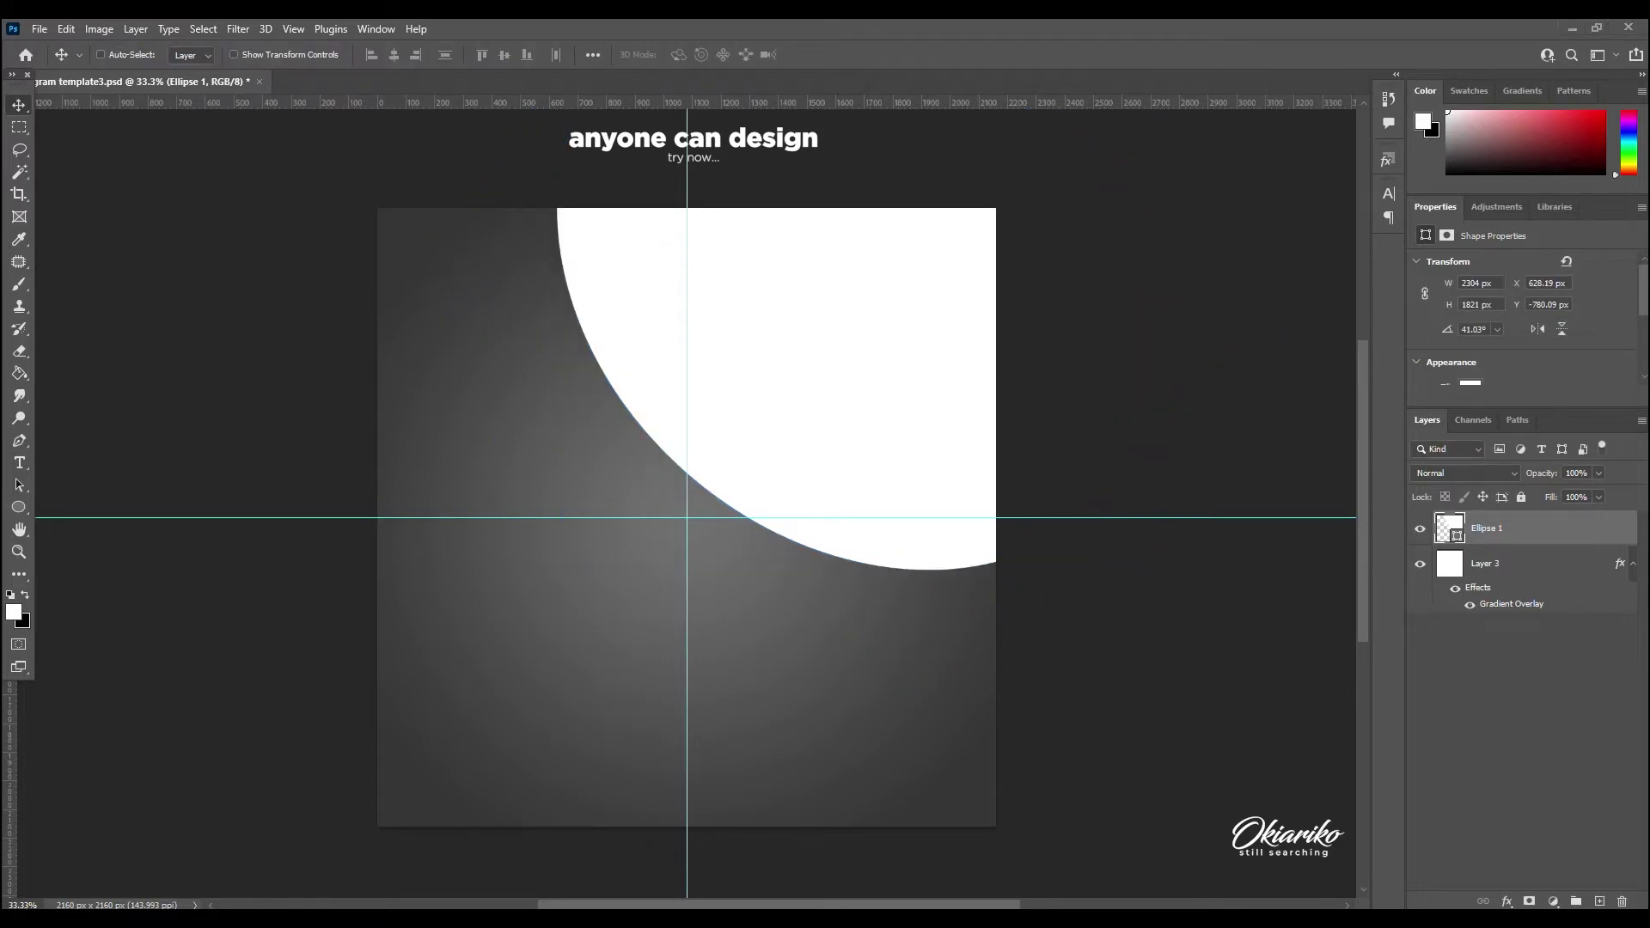
{"action": "left_click_drag", "start_coordinate": [1015, 23], "coordinate": [1021, 93]}
{"action": "left_click_drag", "start_coordinate": [531, 406], "coordinate": [200, 82]}
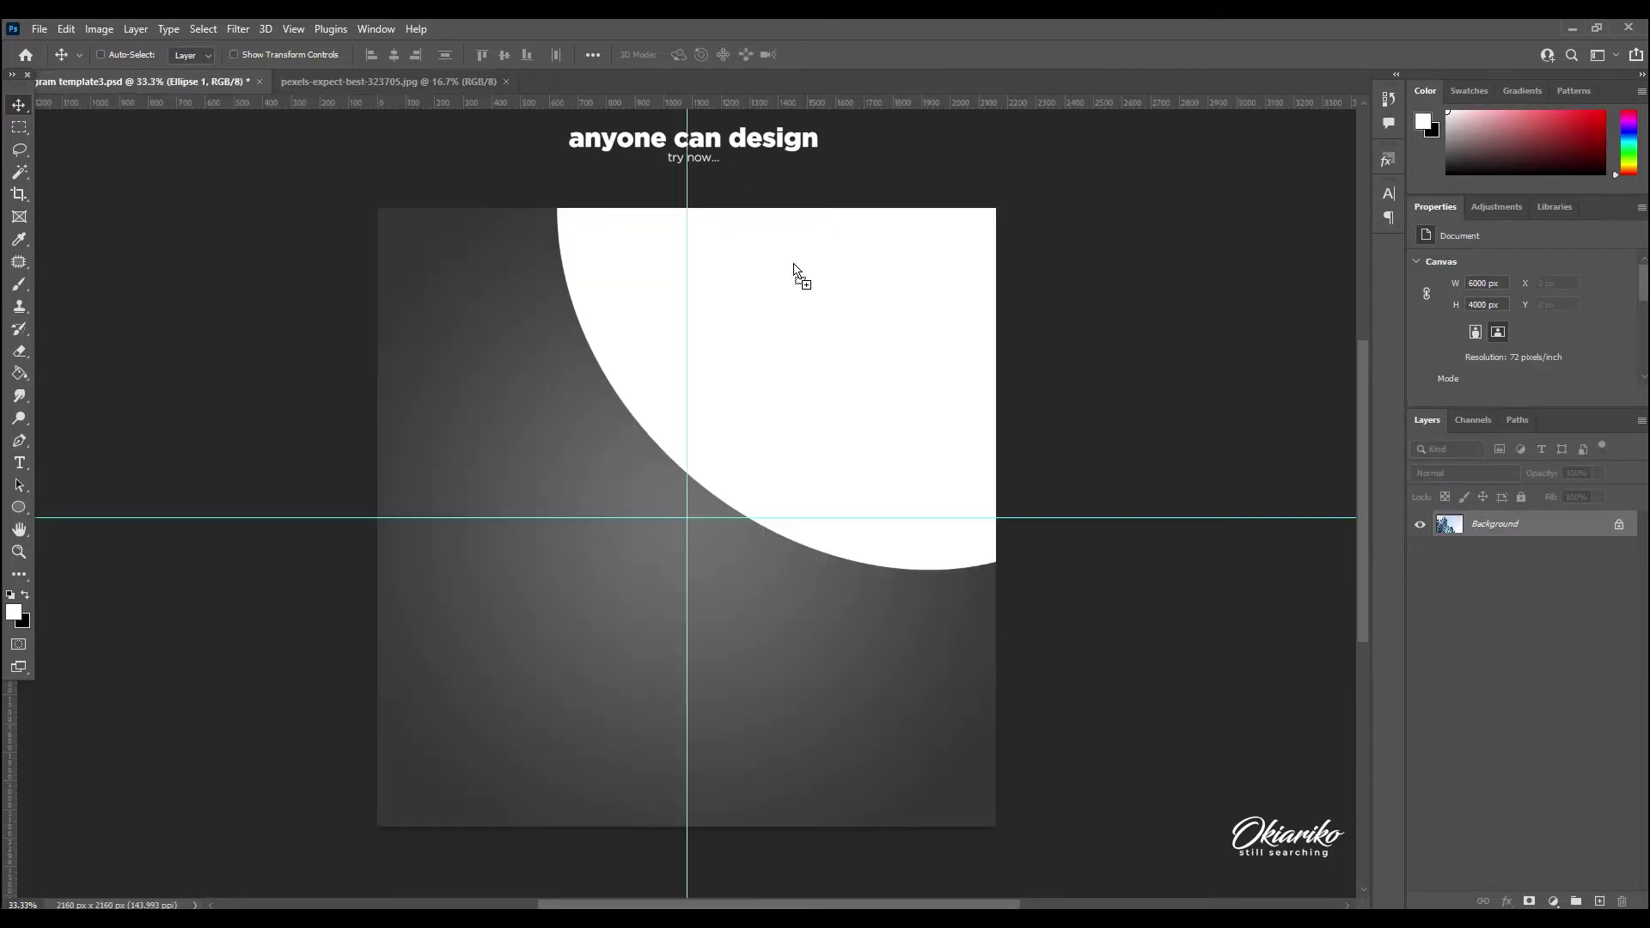
- Drop the building photo into the template, clip it to Ellipse 1, and start shrinking it
{"action": "left_click_drag", "start_coordinate": [200, 82], "coordinate": [816, 275]}
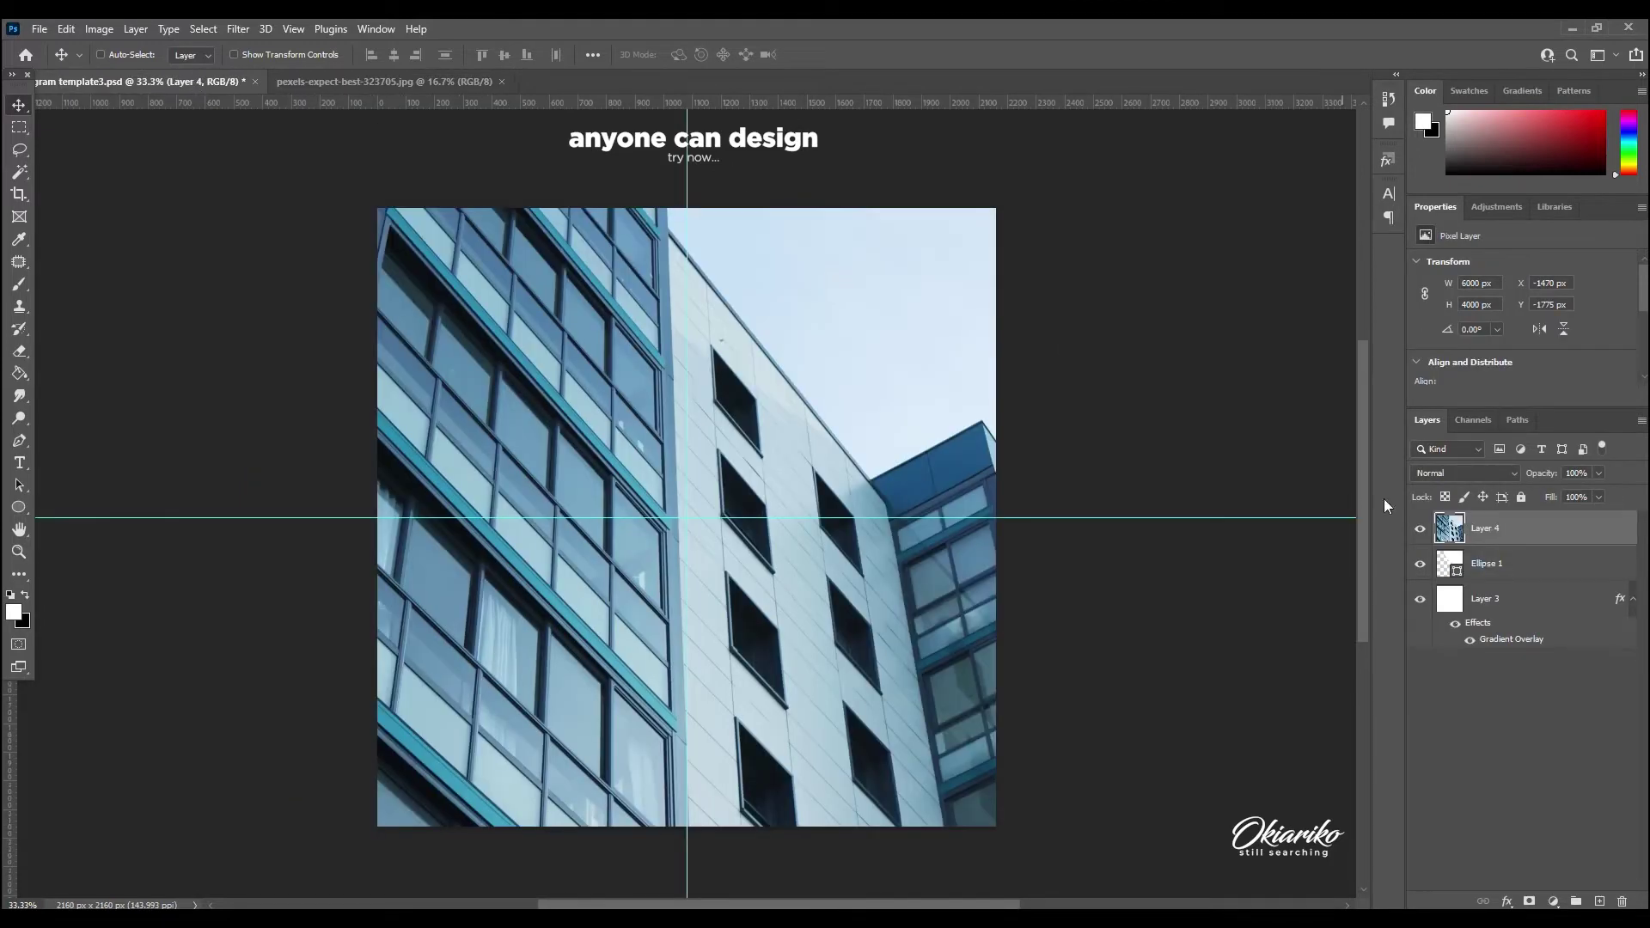
{"action": "left_click", "coordinate": [1514, 543], "text": "alt"}
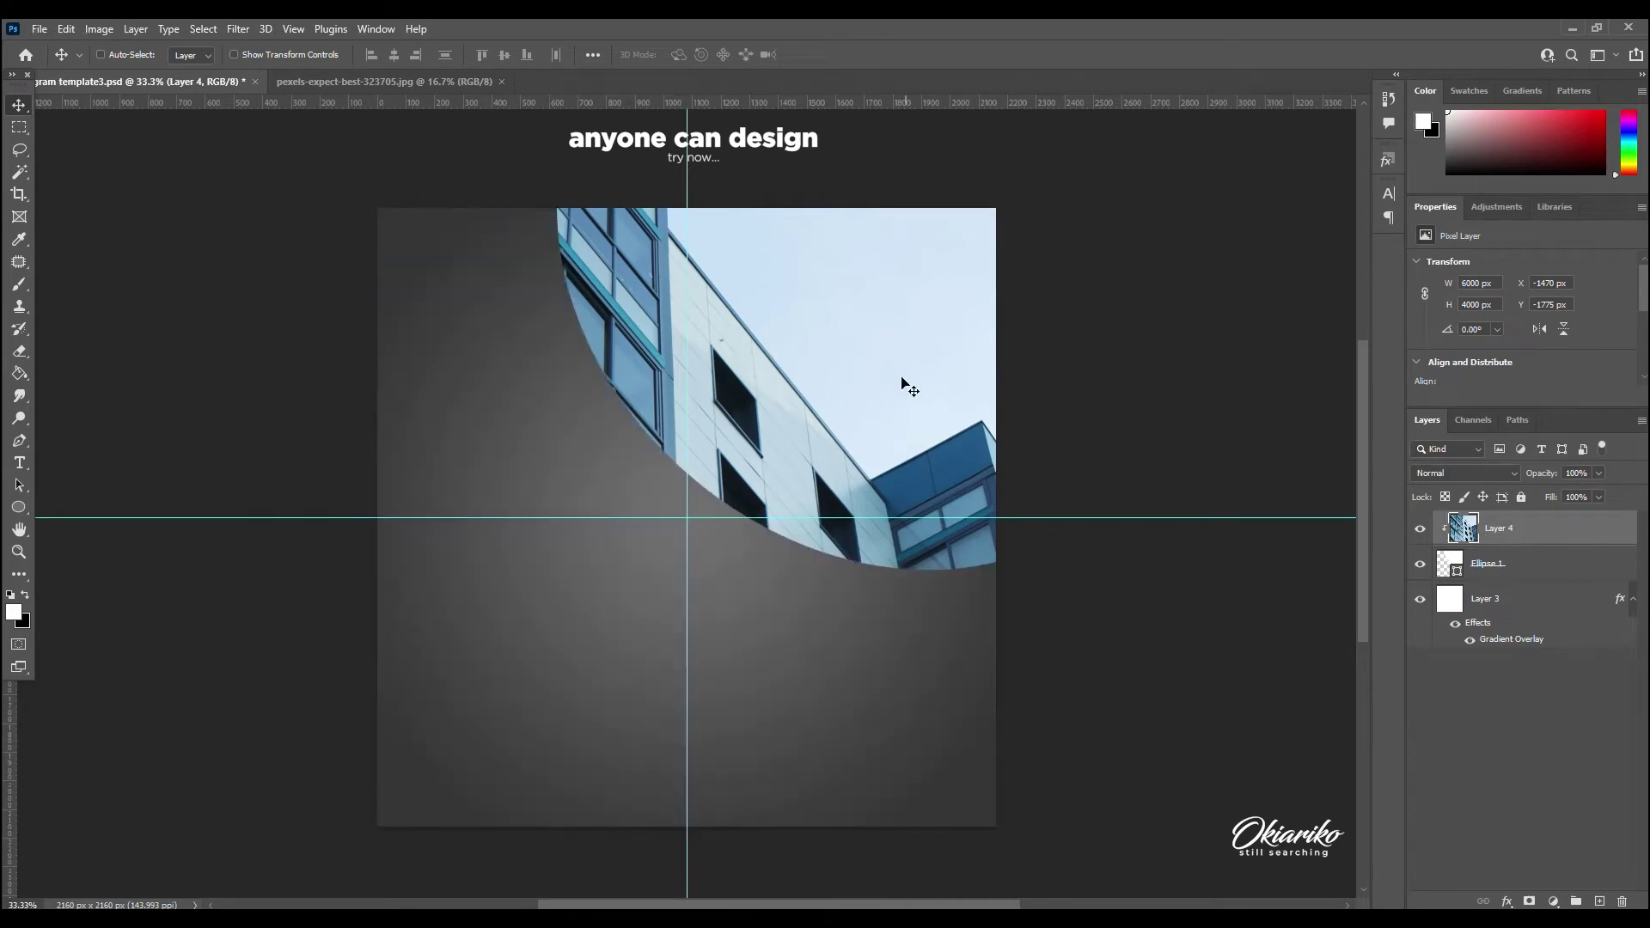
{"action": "left_click", "coordinate": [246, 55]}
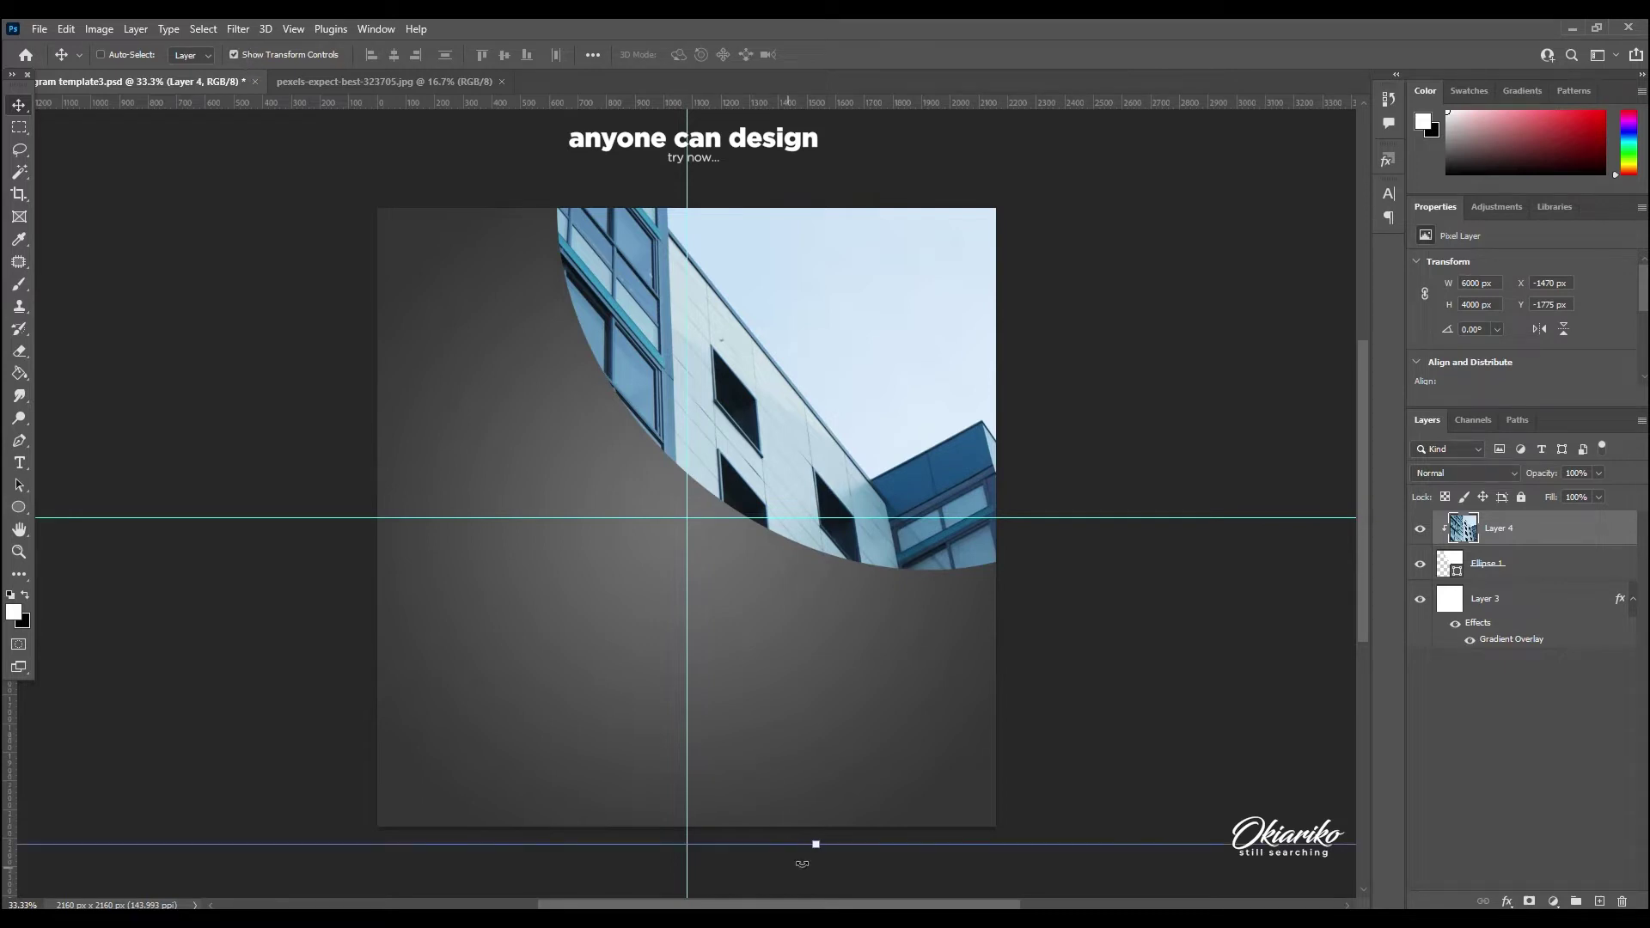
{"action": "left_click_drag", "start_coordinate": [816, 849], "coordinate": [825, 405]}
{"action": "left_click_drag", "start_coordinate": [852, 291], "coordinate": [799, 576]}
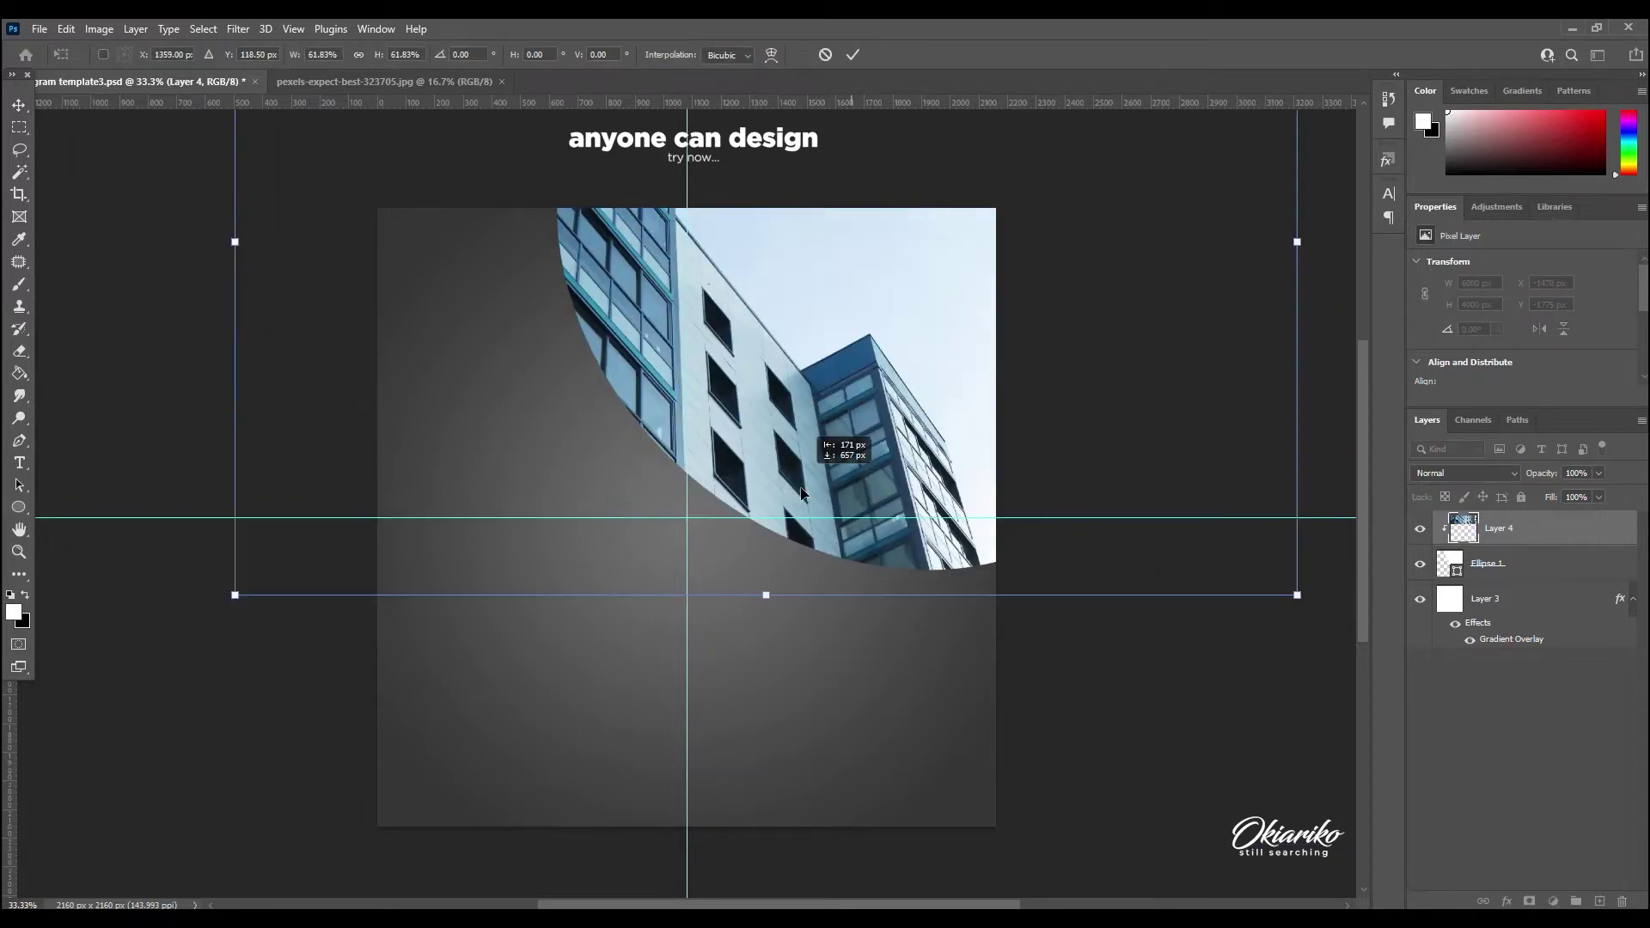
- Scale the photo to about 38.5%, flip it horizontally, and position it in the arc
{"action": "key", "text": "ctrl+plus"}
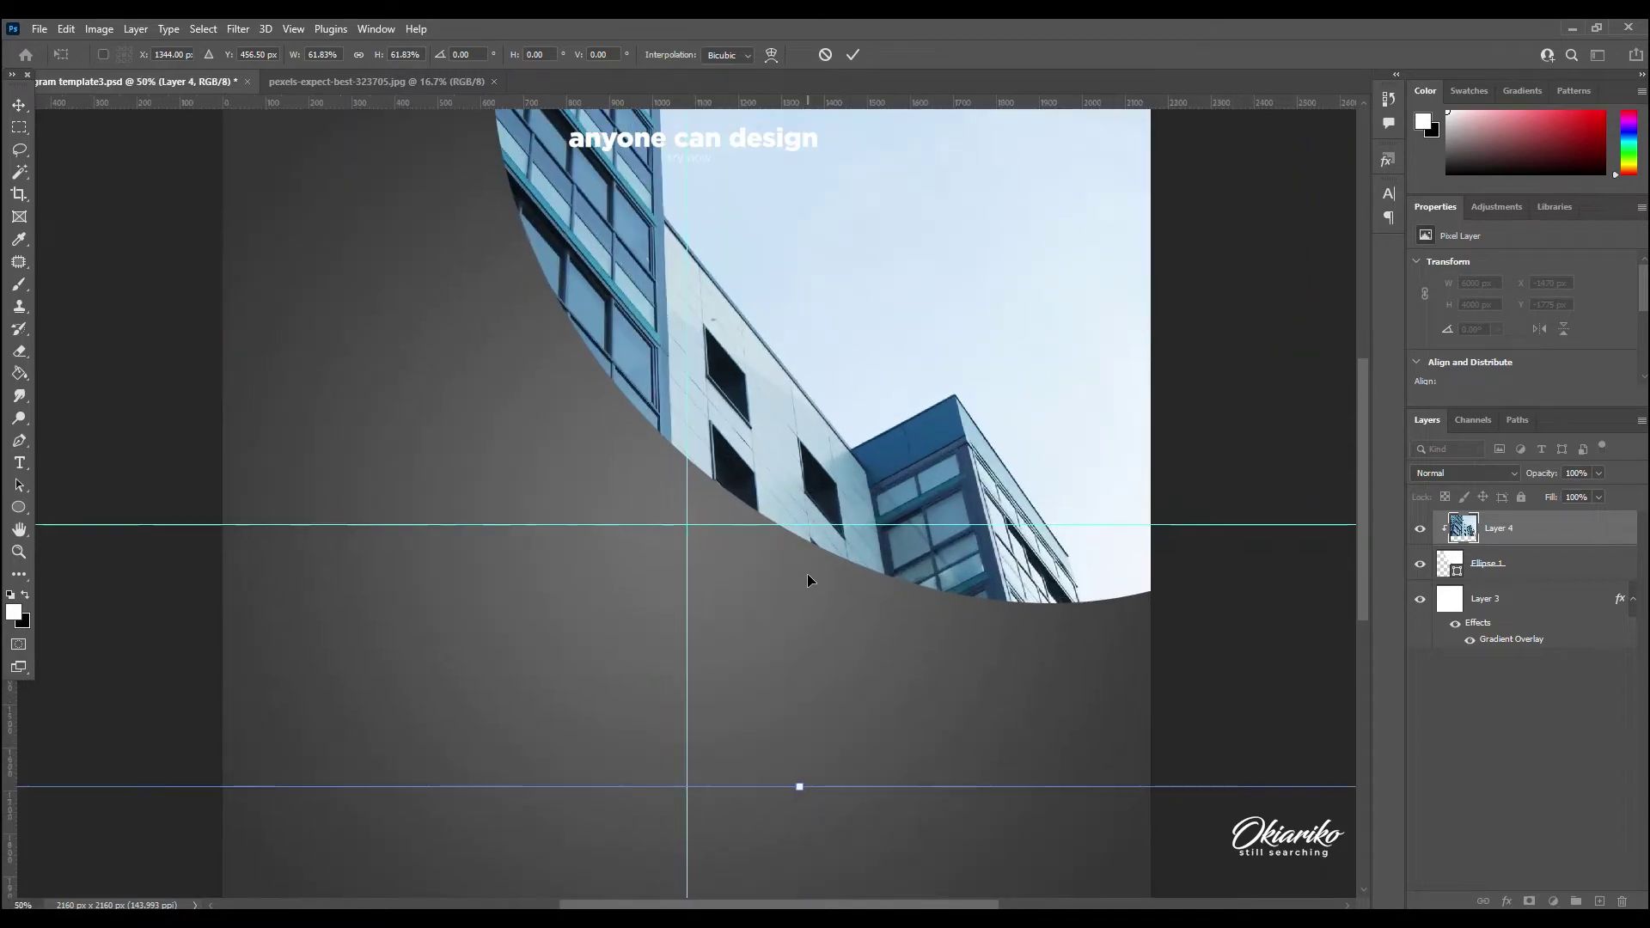
{"action": "key", "text": "ctrl+minus"}
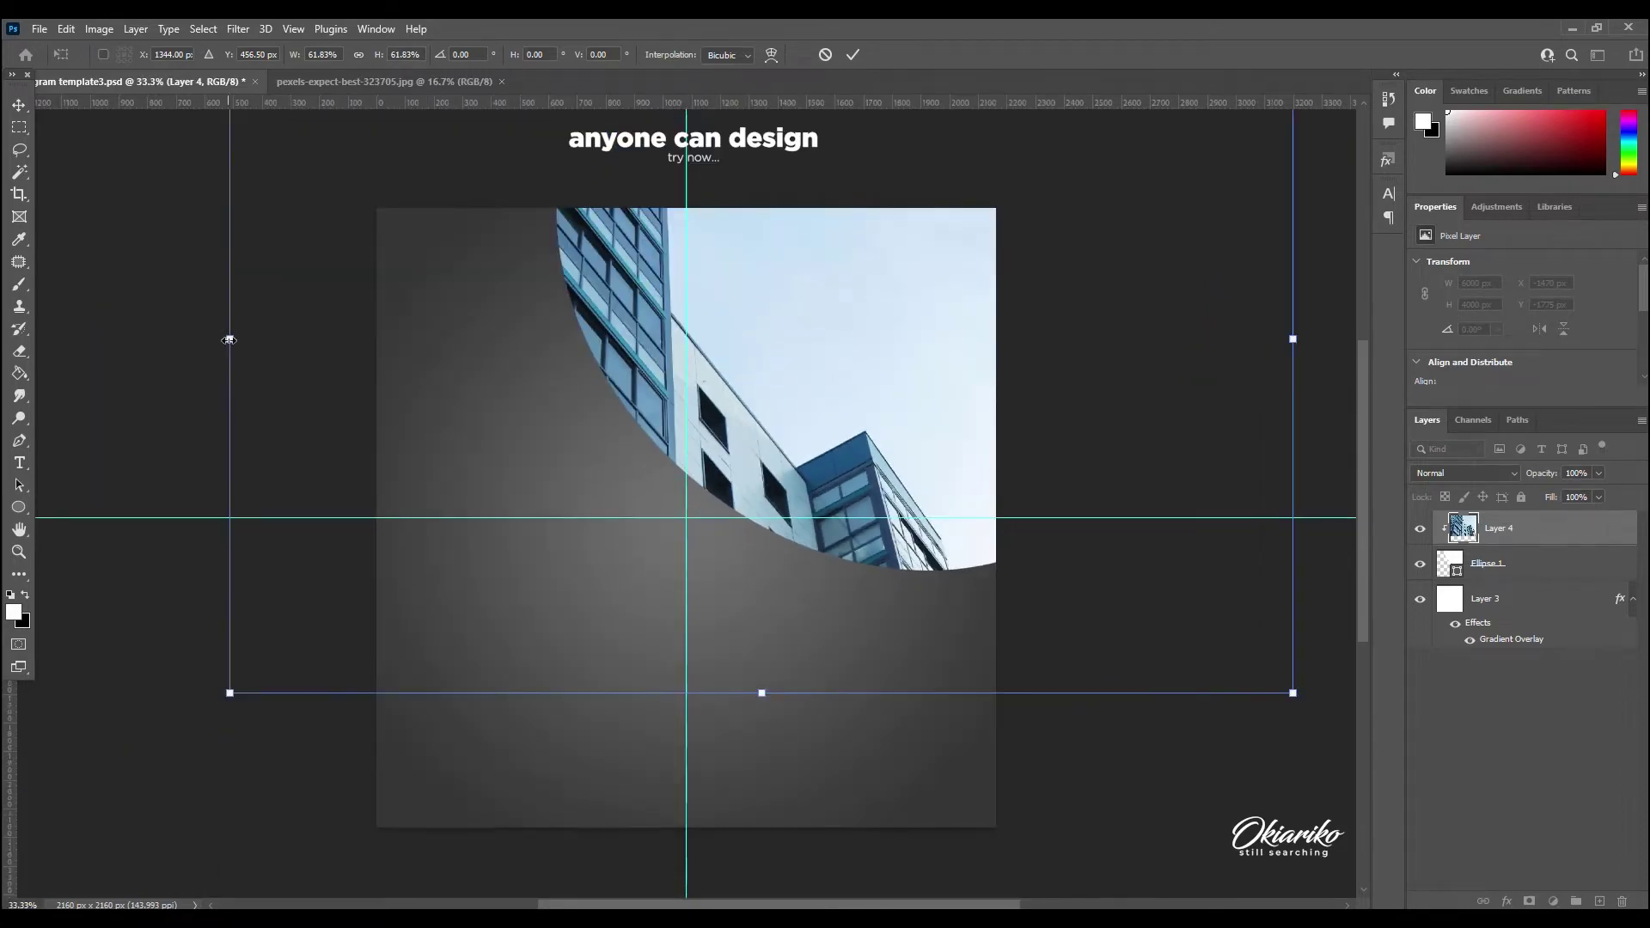
{"action": "left_click_drag", "start_coordinate": [230, 341], "coordinate": [582, 340]}
{"action": "mouse_move", "coordinate": [762, 343]}
{"action": "left_mouse_down"}
{"action": "mouse_move", "coordinate": [641, 399]}
{"action": "mouse_move", "coordinate": [654, 381]}
{"action": "left_mouse_up"}
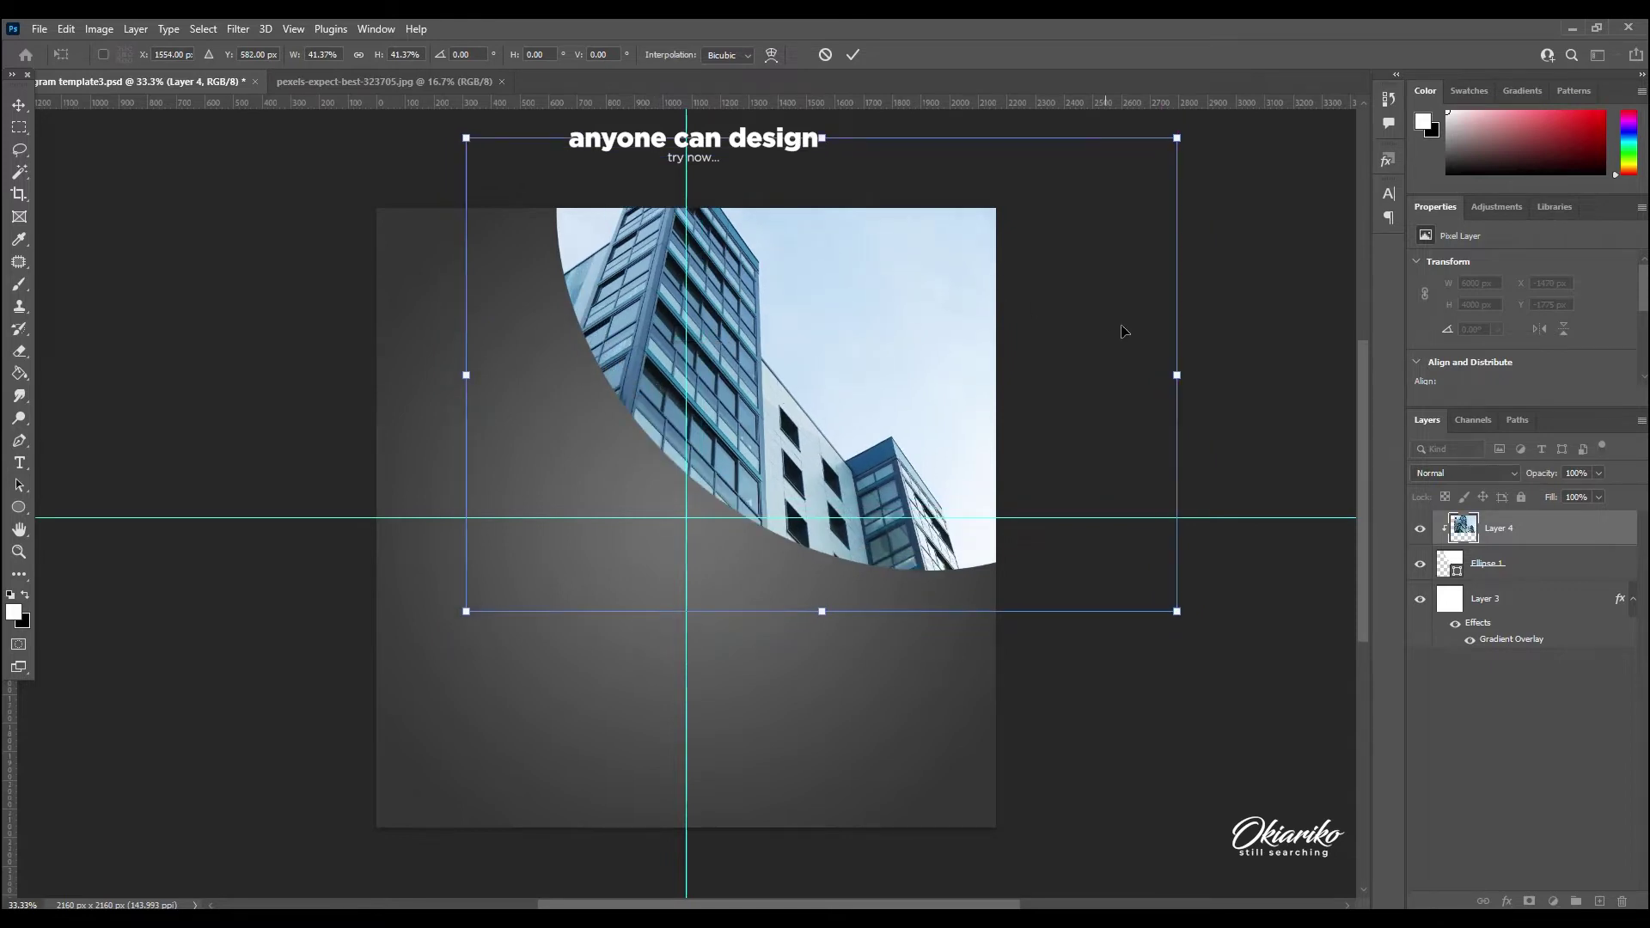
{"action": "left_click_drag", "start_coordinate": [1178, 375], "coordinate": [1128, 376]}
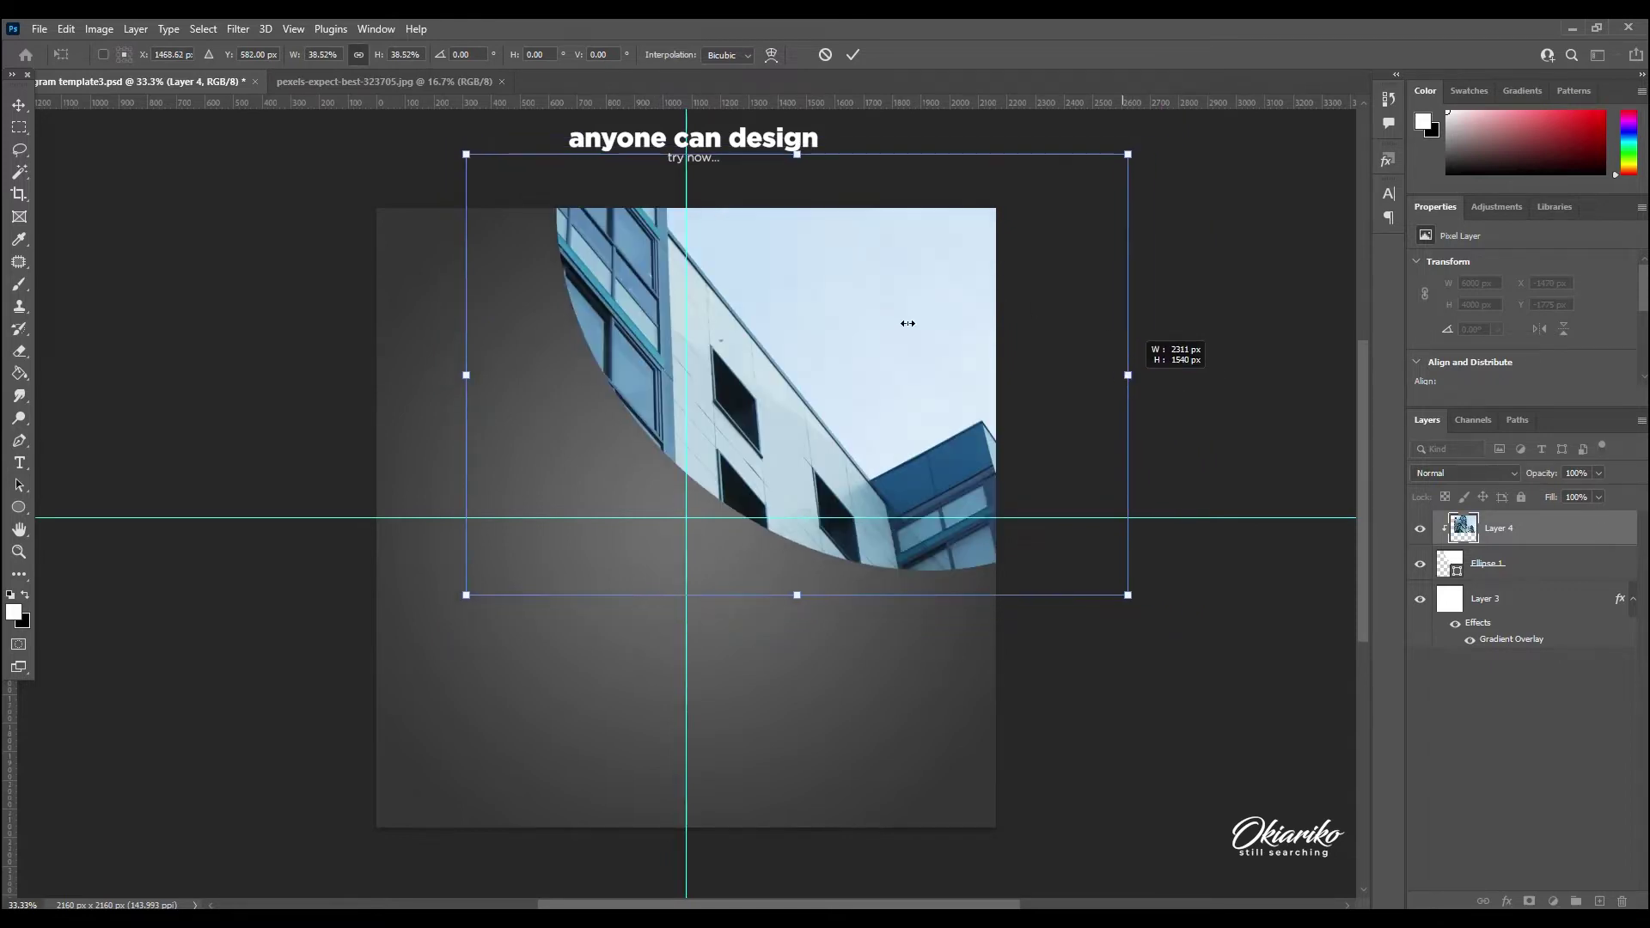
{"action": "left_click", "coordinate": [74, 30]}
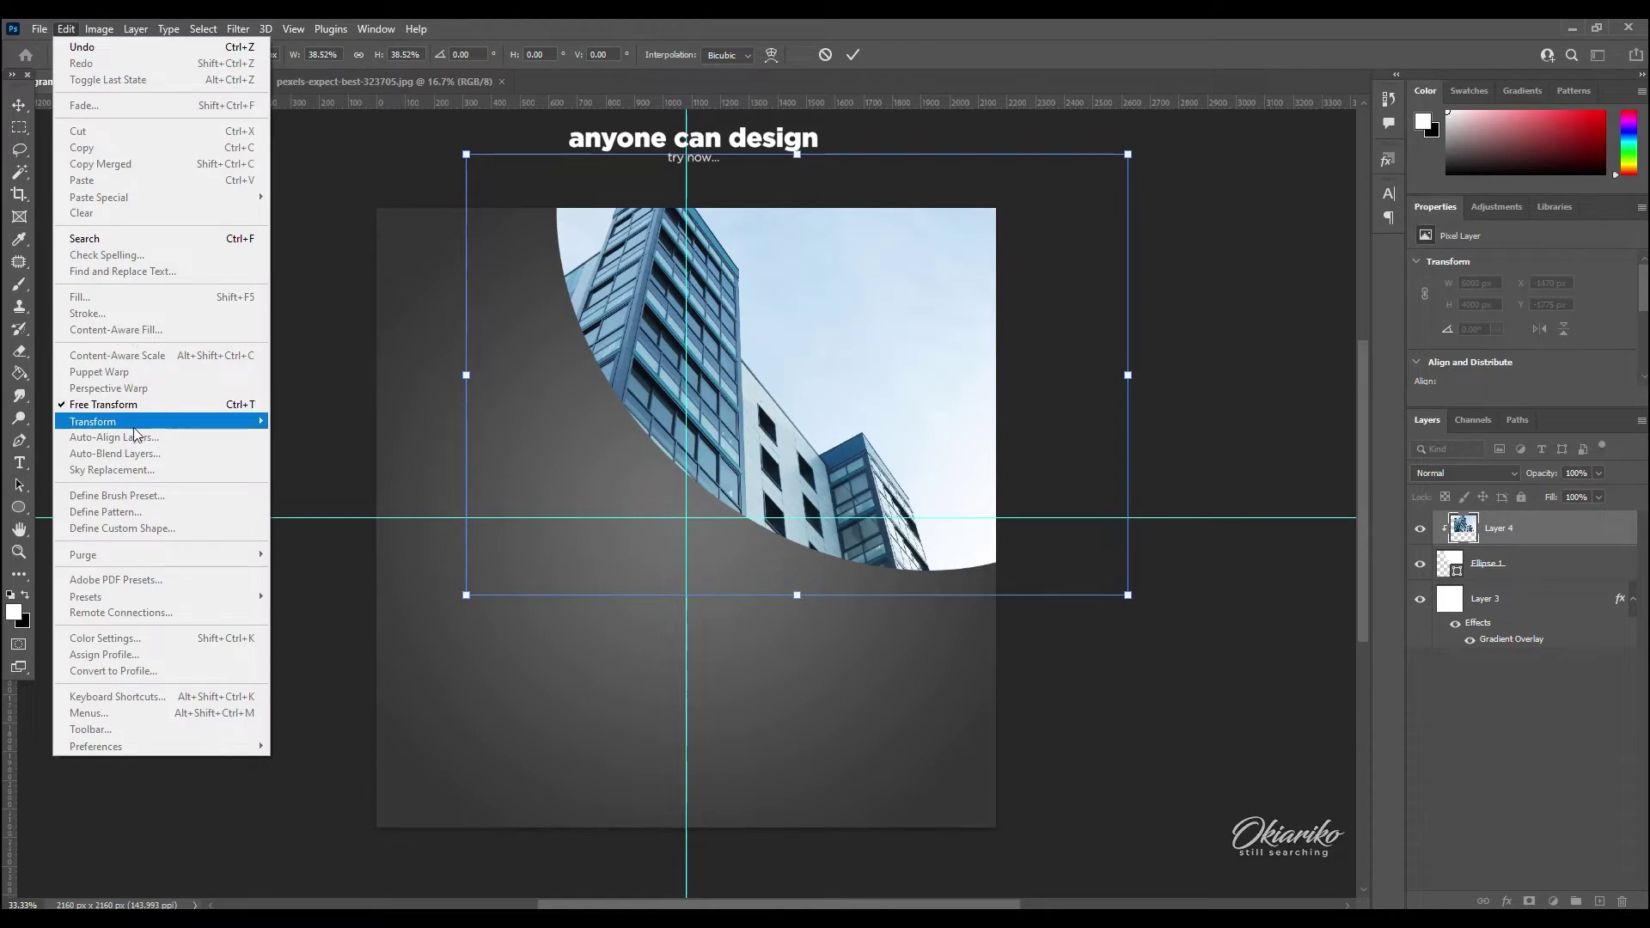
{"action": "mouse_move", "coordinate": [93, 422]}
{"action": "left_click", "coordinate": [301, 739]}
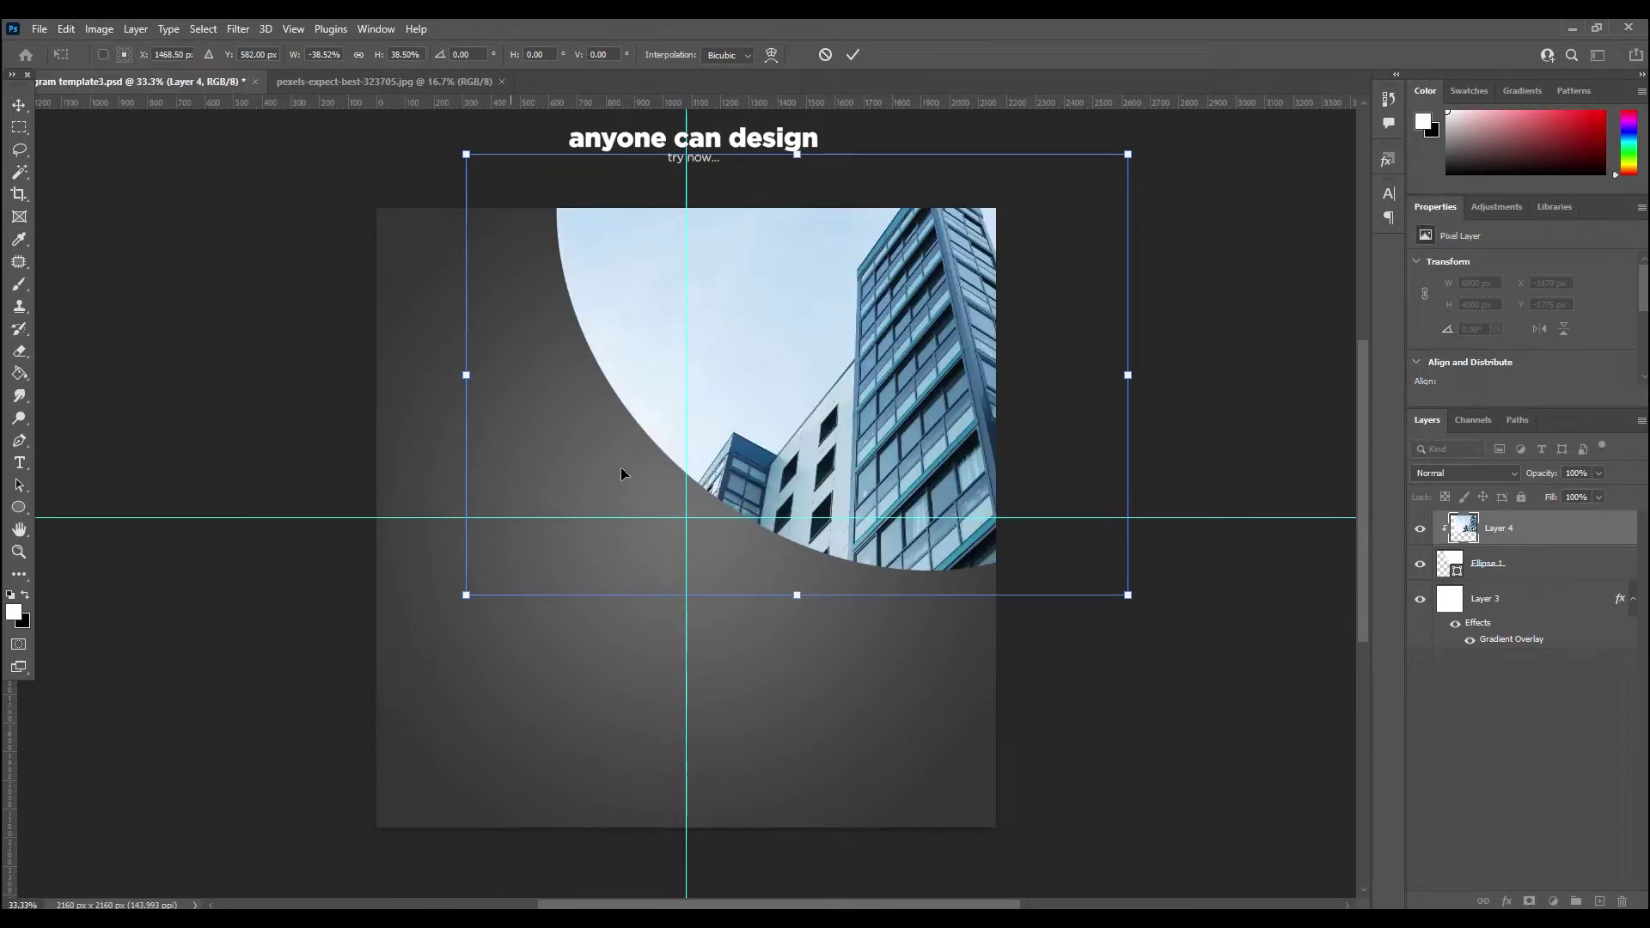
{"action": "left_click_drag", "start_coordinate": [926, 354], "coordinate": [809, 402]}
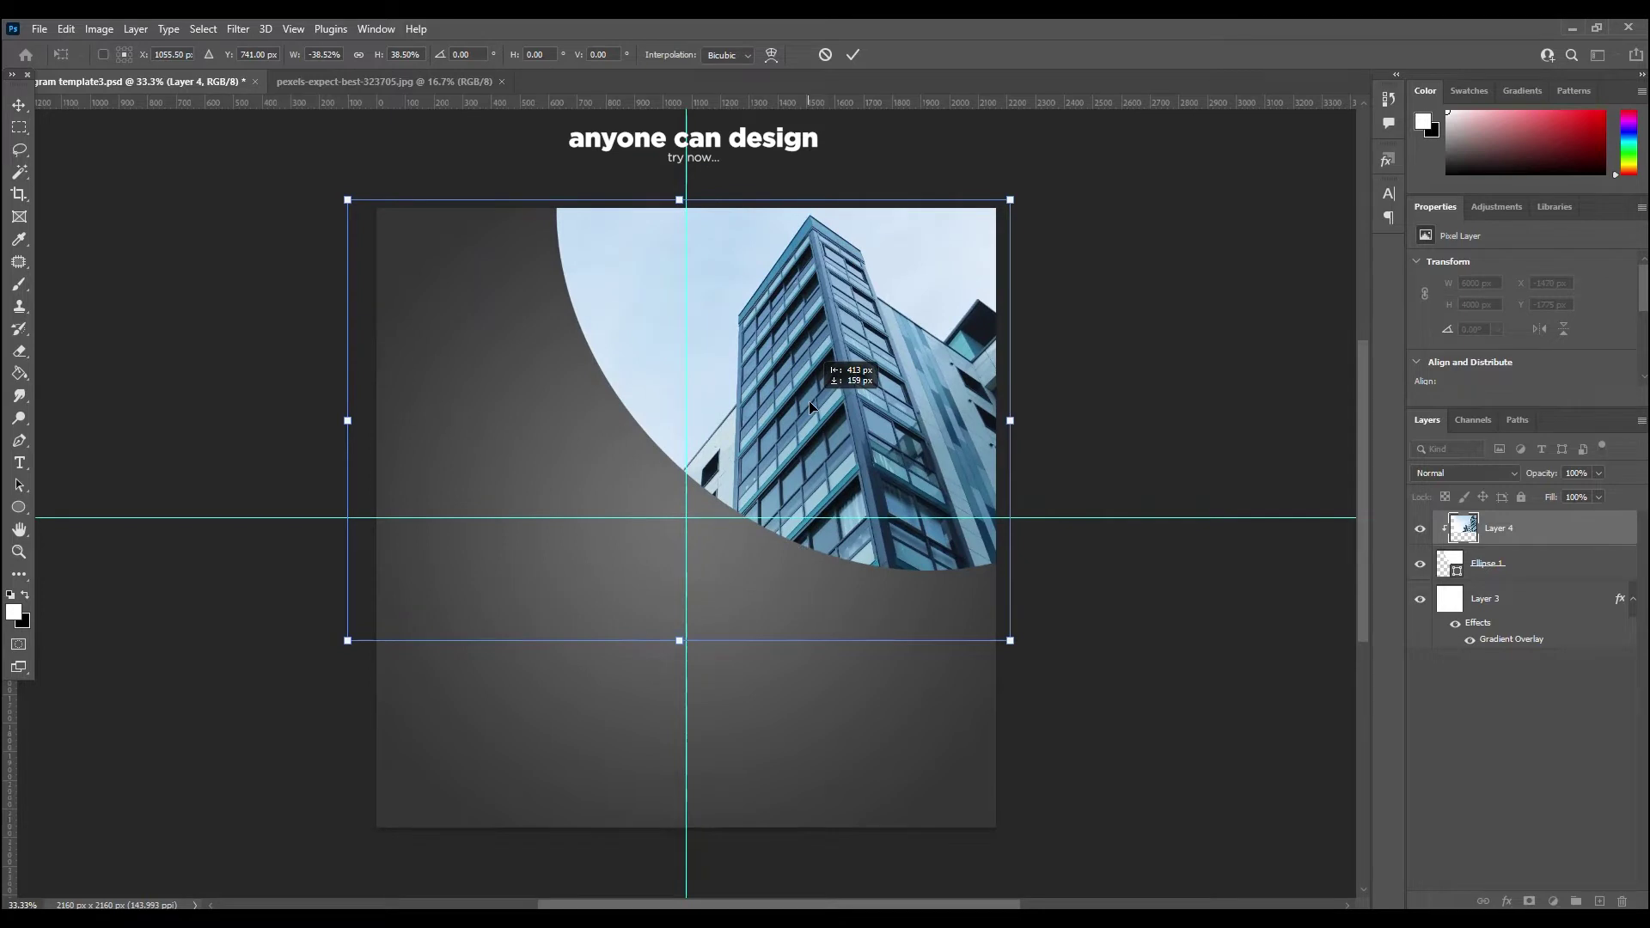
{"action": "key", "text": "Return"}
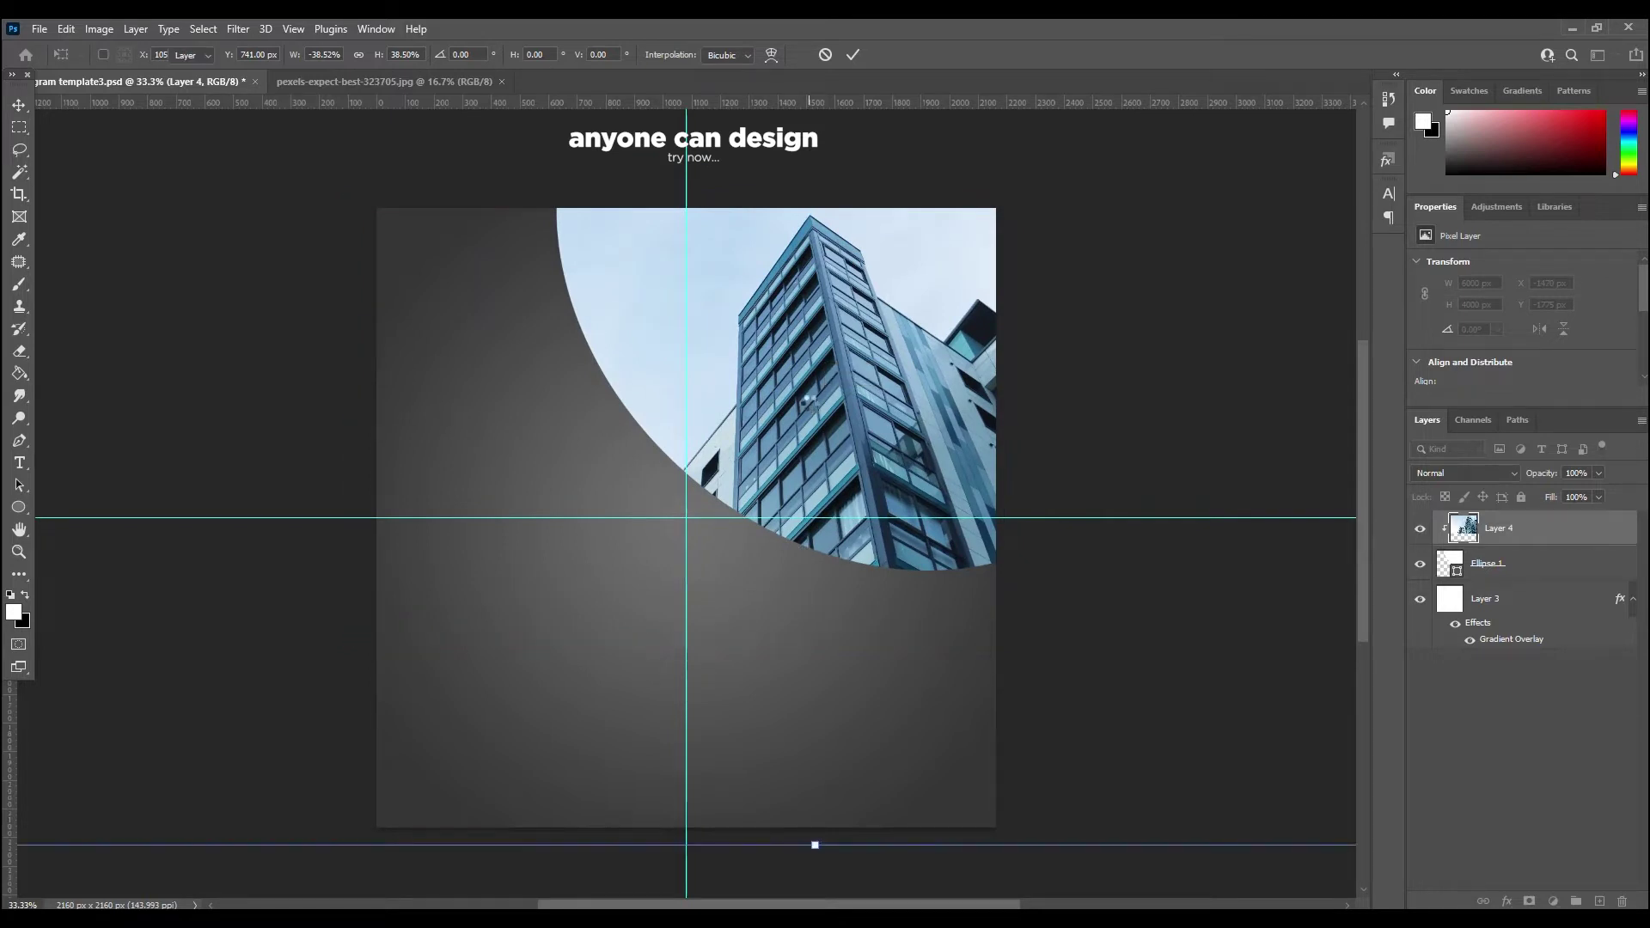
- Set the photo layer's blend mode to Luminosity for a black-and-white look
{"action": "left_click", "coordinate": [1491, 476]}
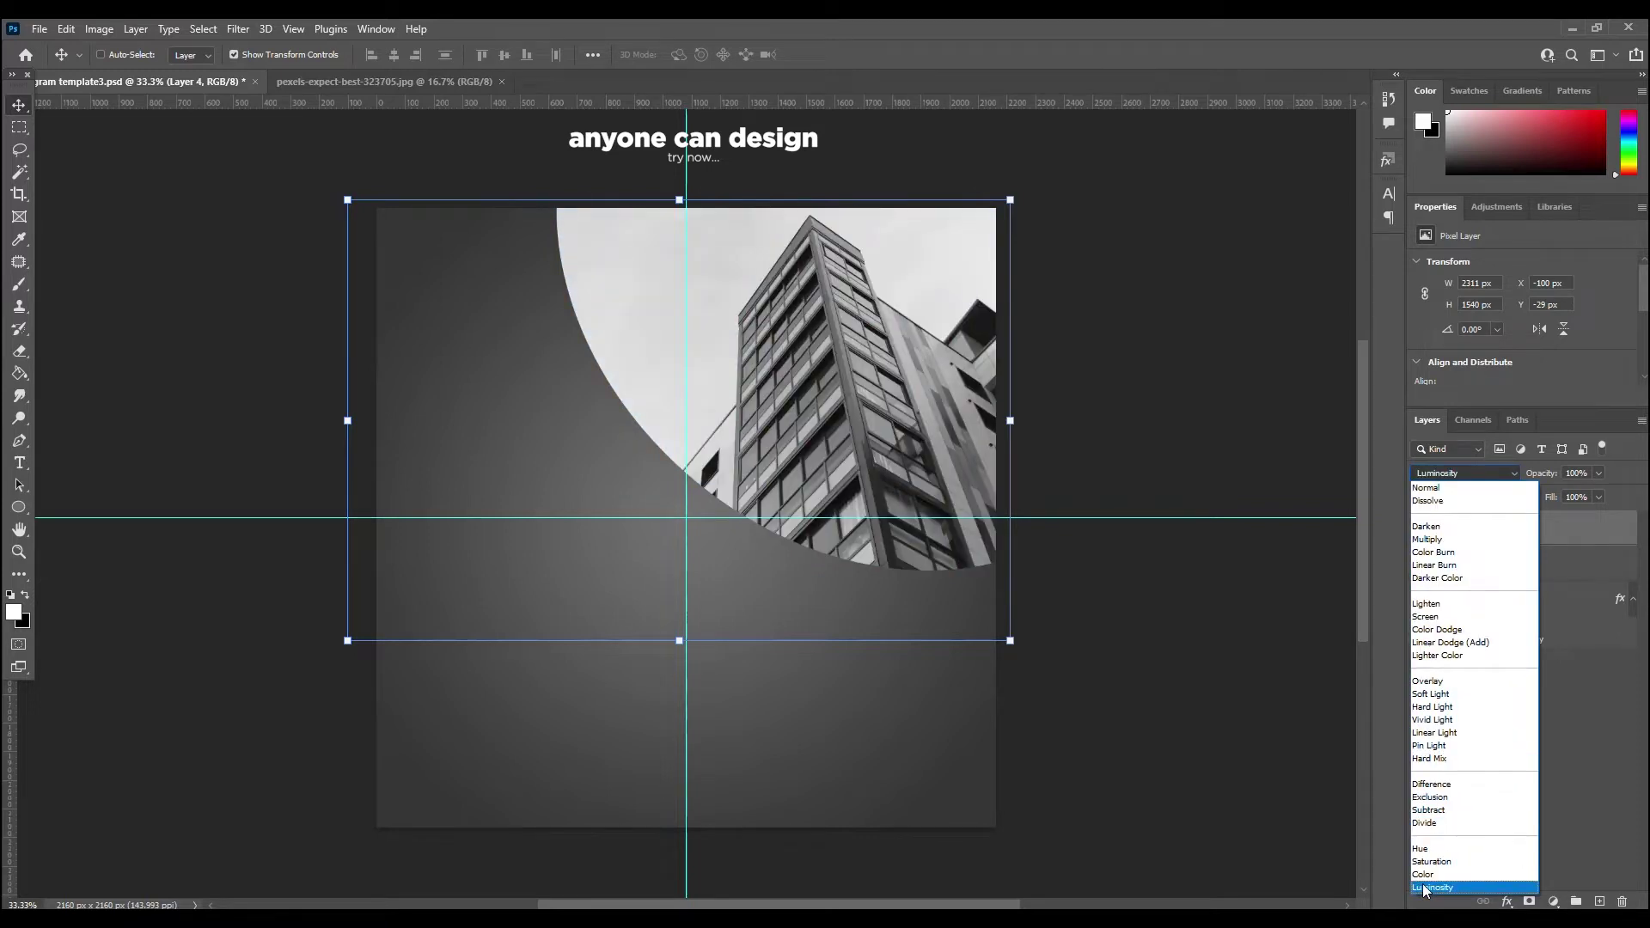
{"action": "left_click", "coordinate": [1424, 887]}
{"action": "key", "text": "p"}
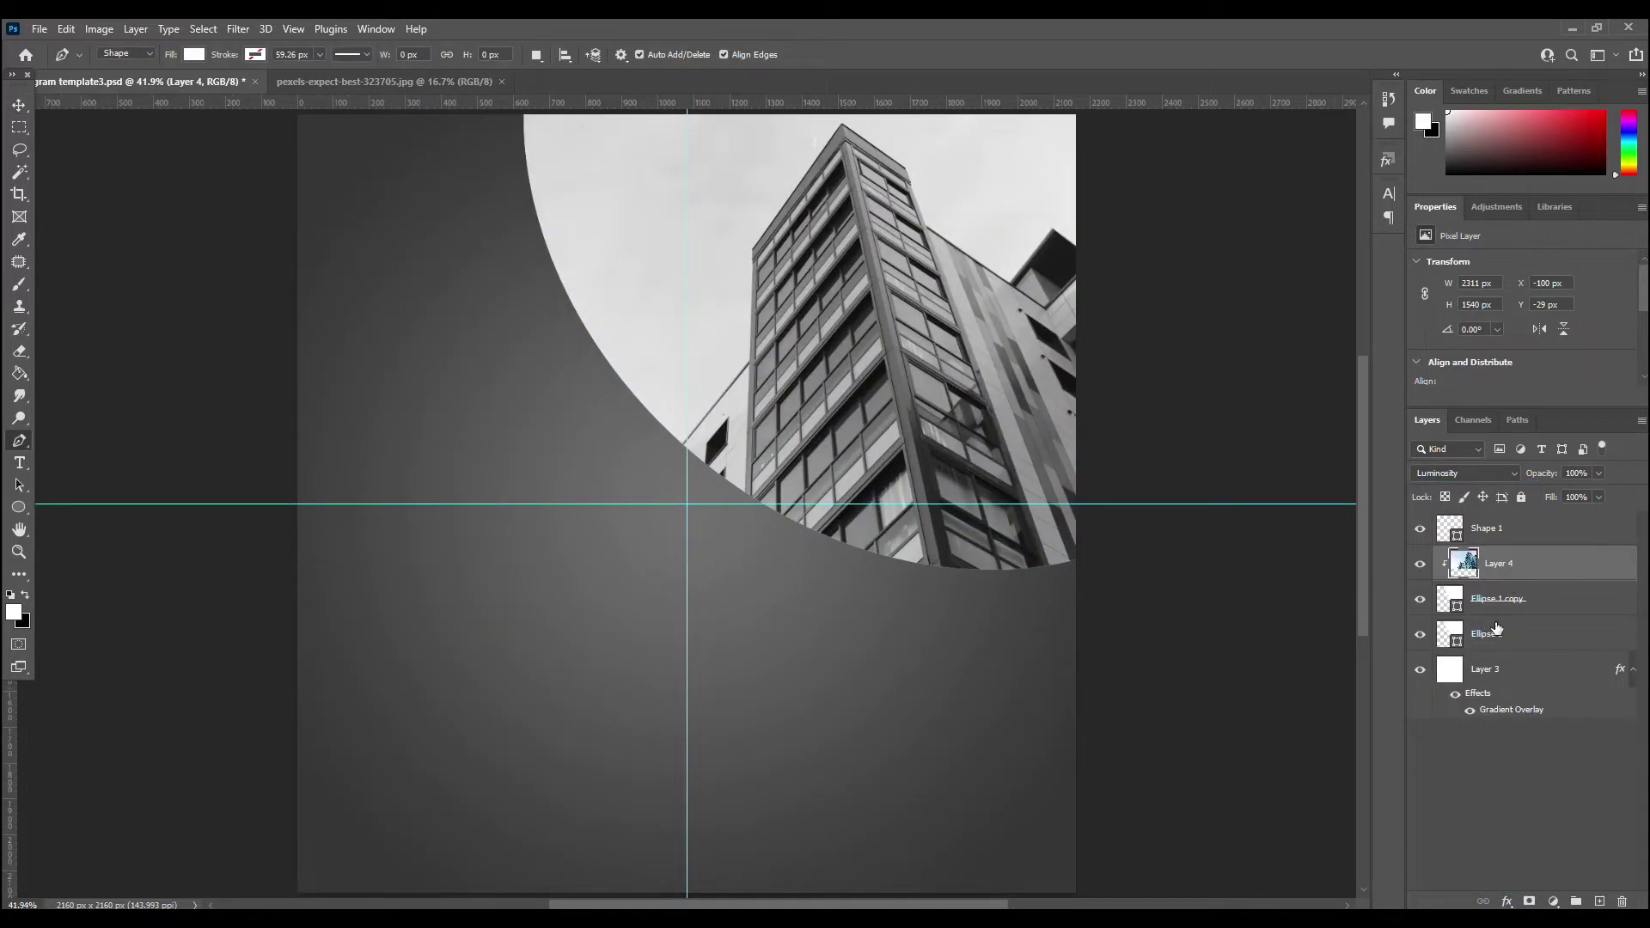
- Offset the white Ellipse 1 downward so a white crescent rim edges the photo
{"action": "left_click", "coordinate": [1494, 638]}
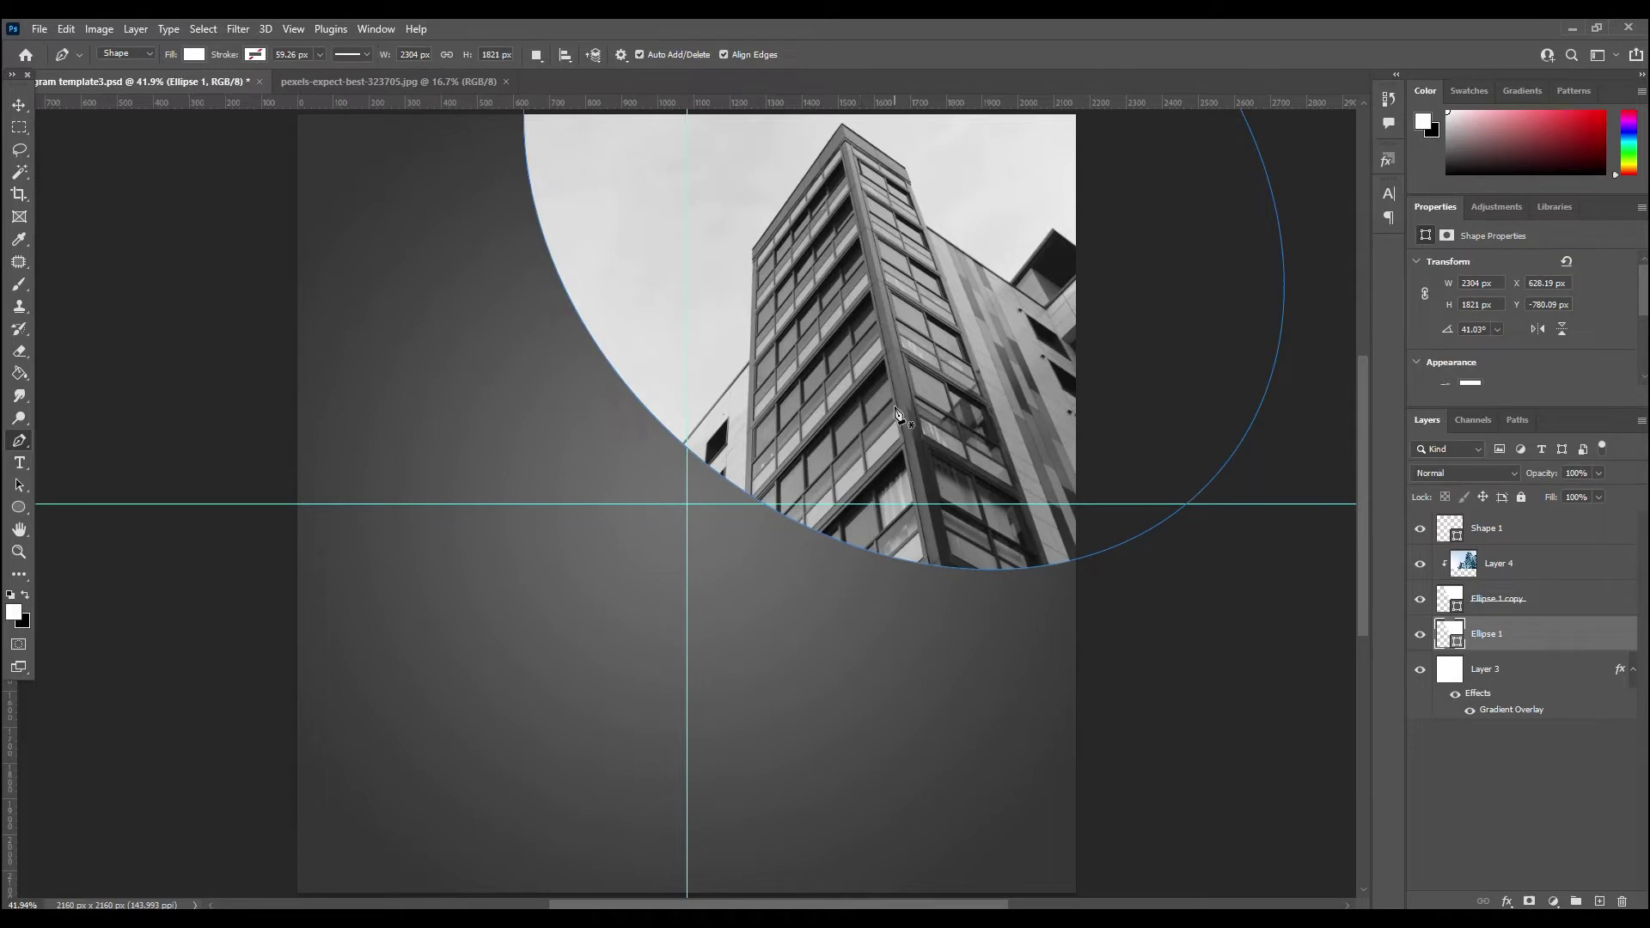
{"action": "key", "text": "ctrl+minus"}
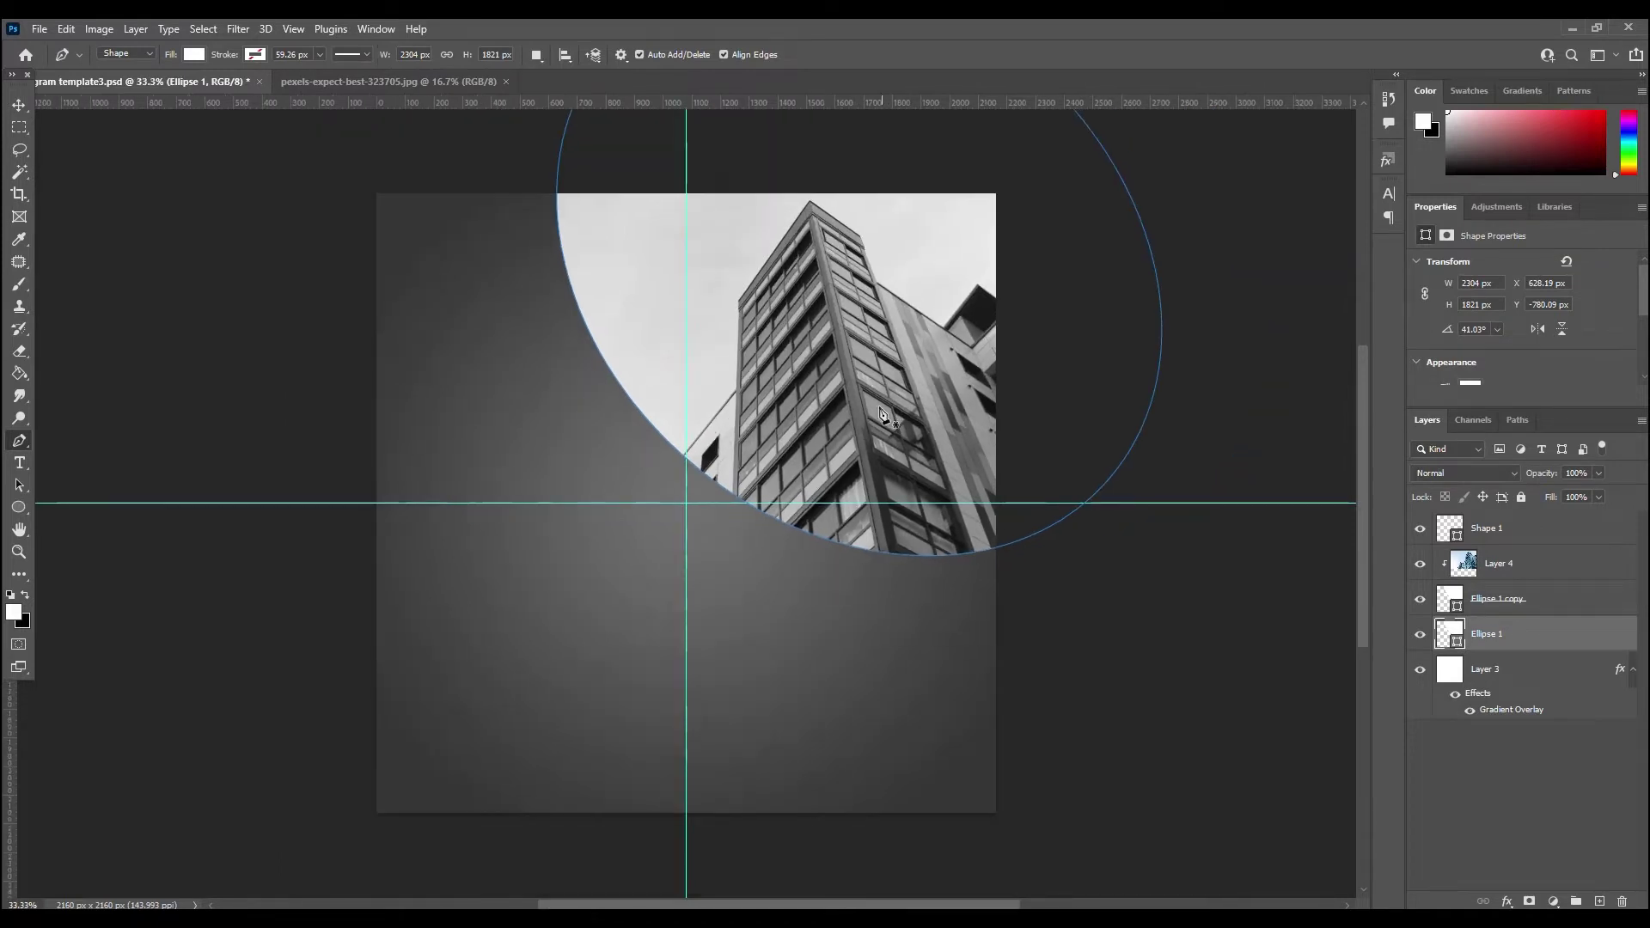
{"action": "left_click", "coordinate": [19, 104]}
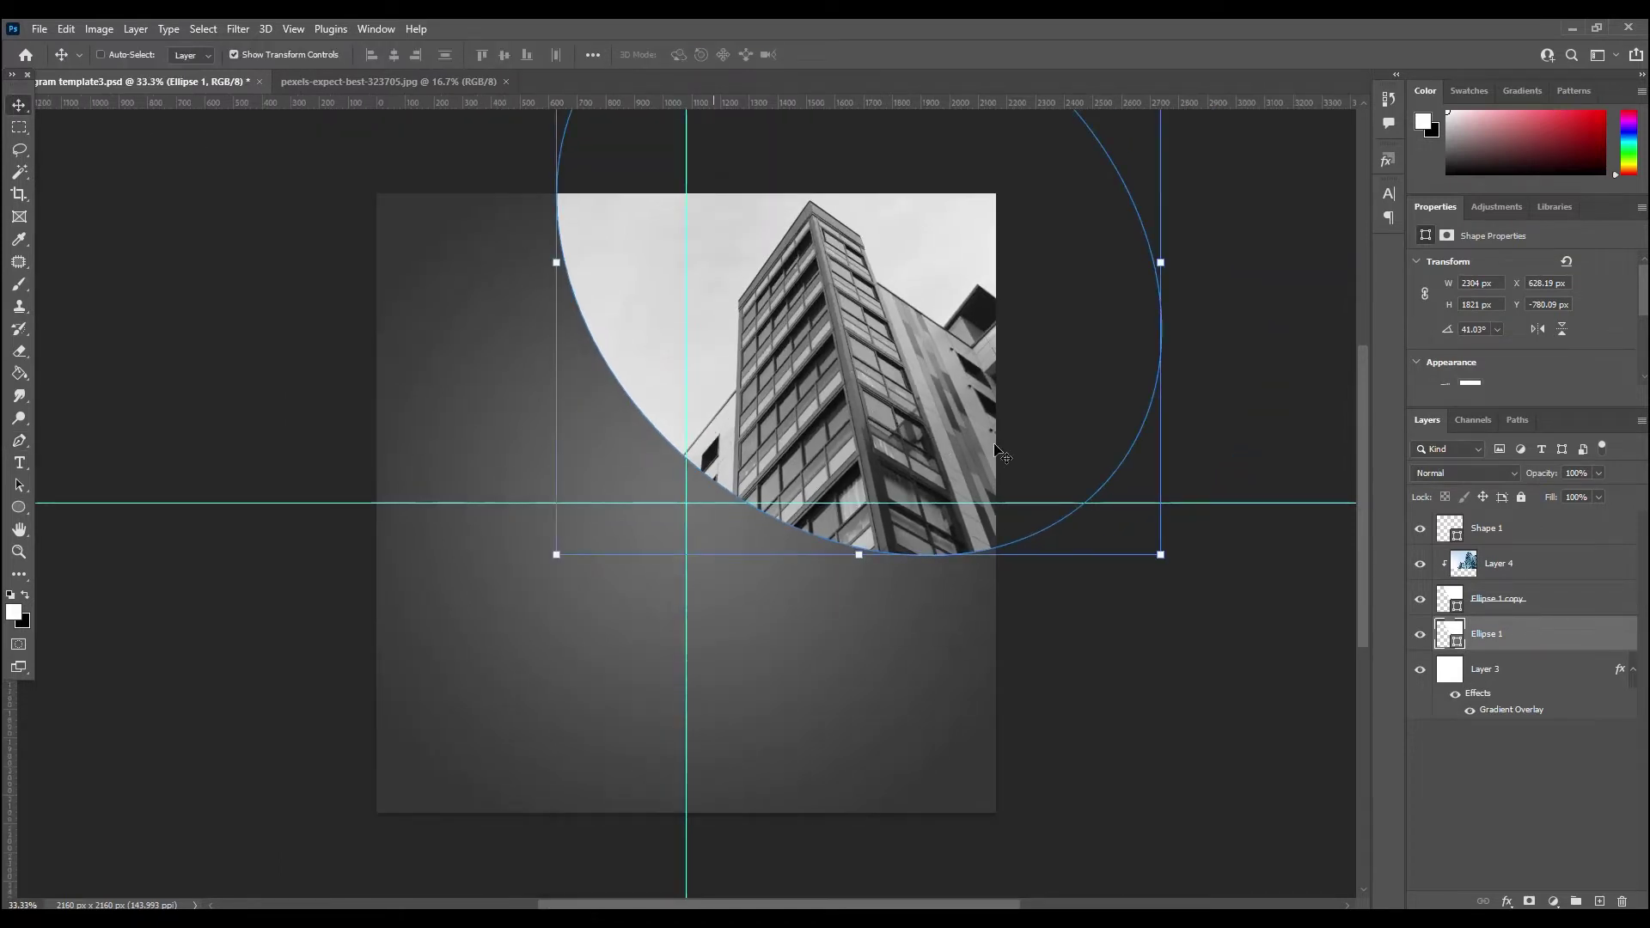
{"action": "left_click_drag", "start_coordinate": [917, 483], "coordinate": [918, 530]}
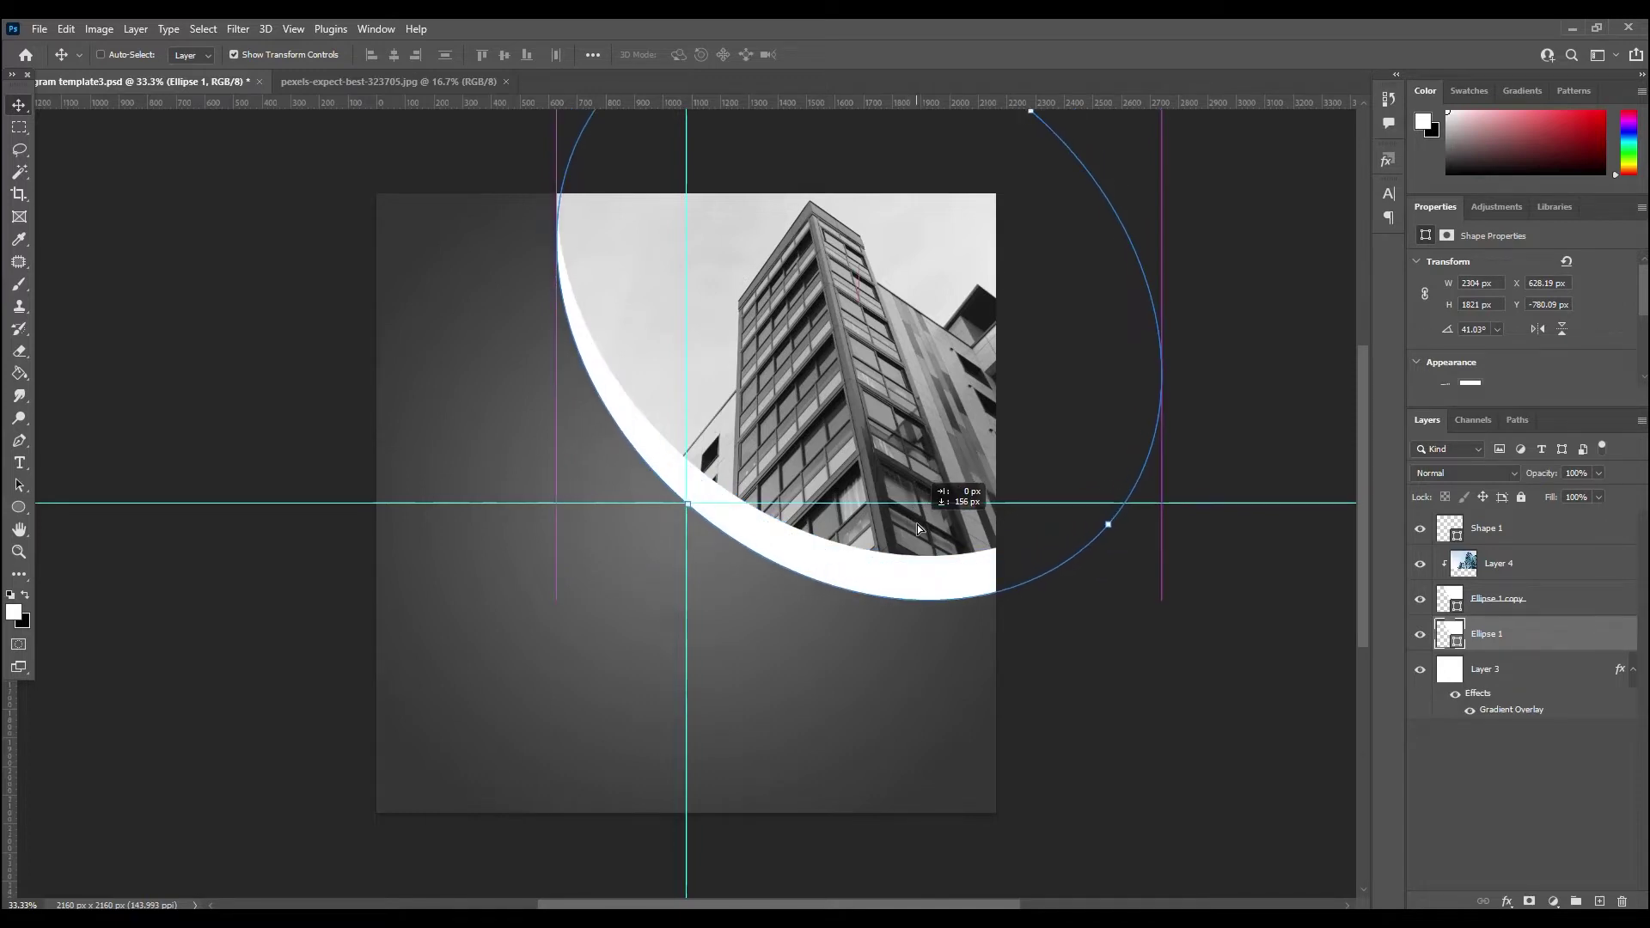
{"action": "left_click_drag", "start_coordinate": [918, 530], "coordinate": [918, 530]}
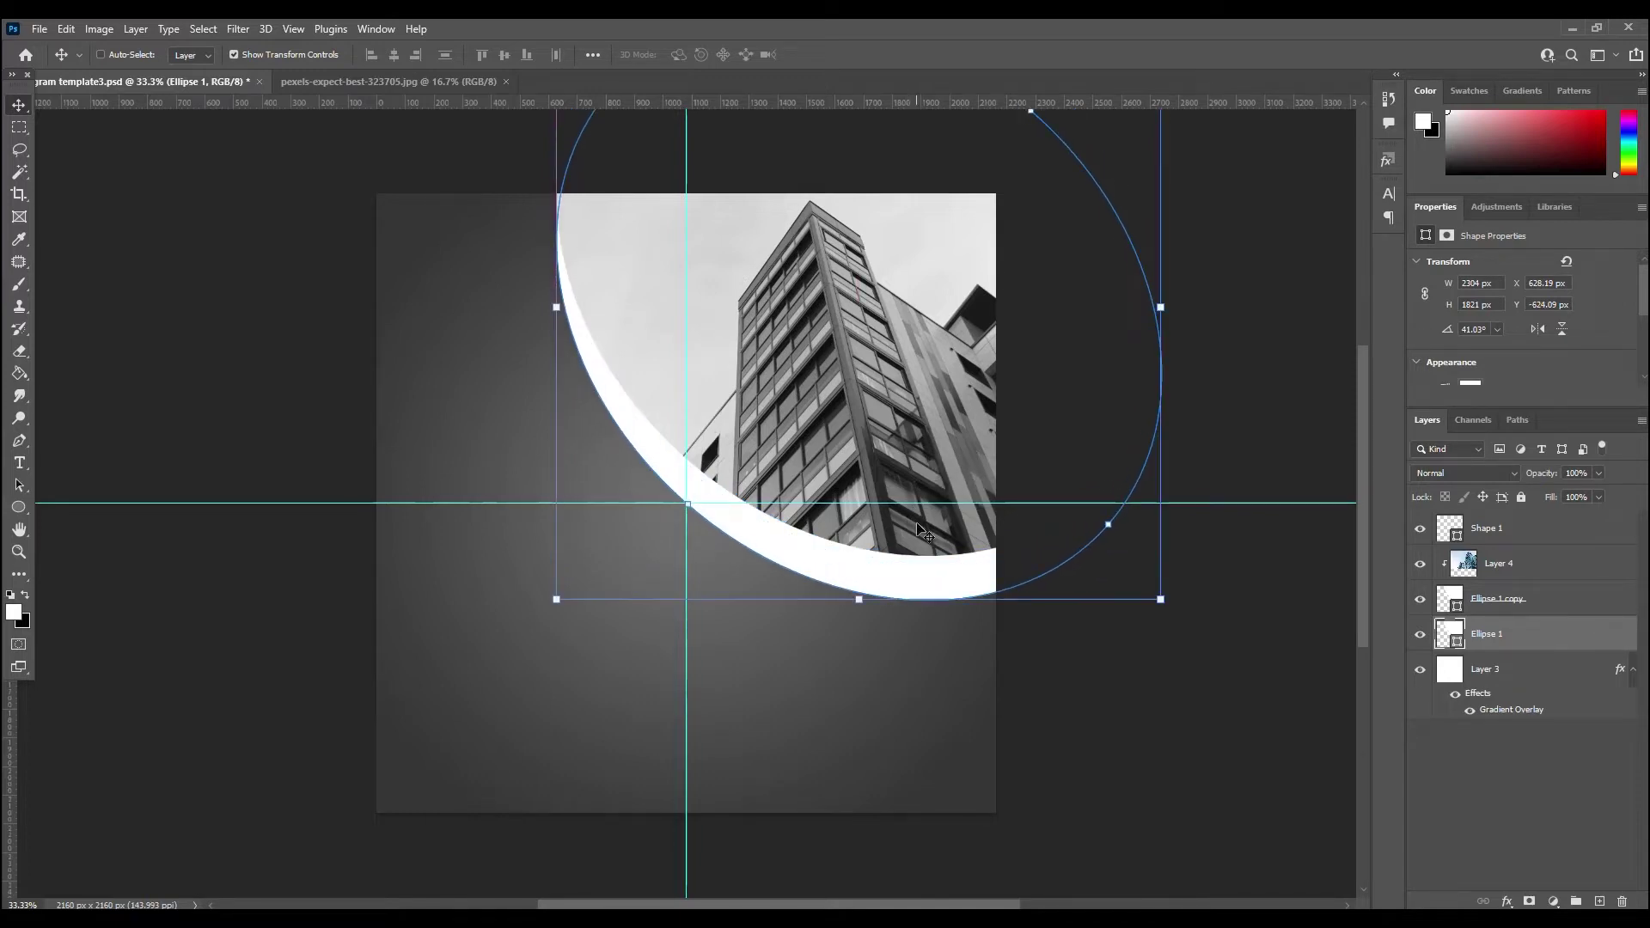
{"action": "key", "text": "ctrl+h"}
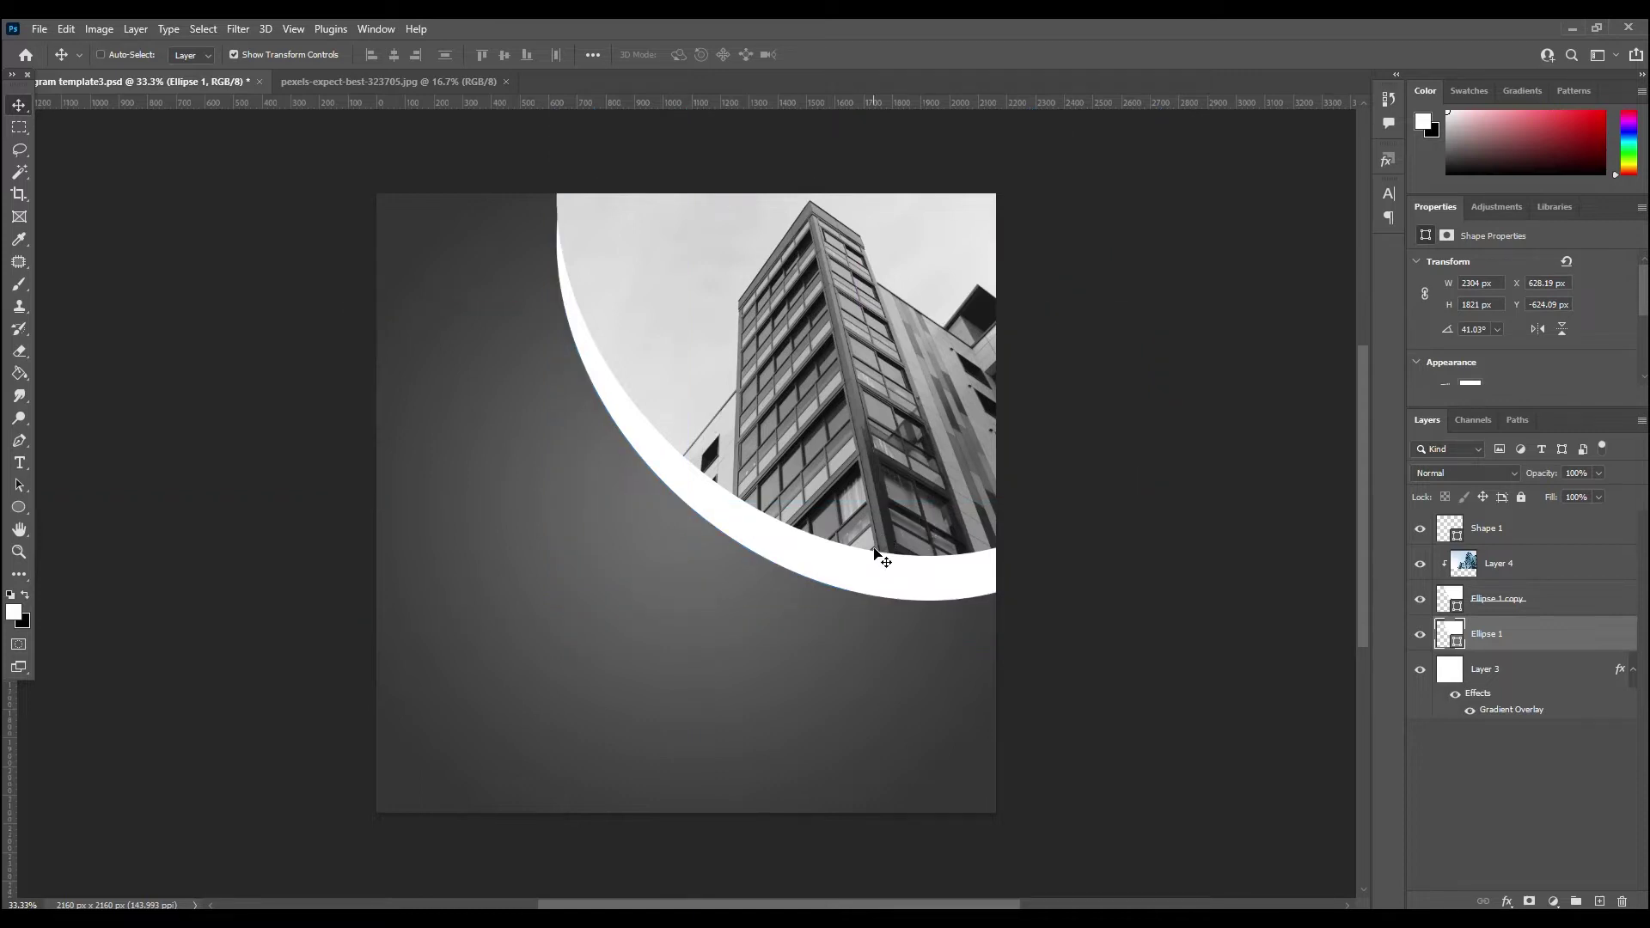
{"action": "left_click_drag", "start_coordinate": [887, 582], "coordinate": [887, 556]}
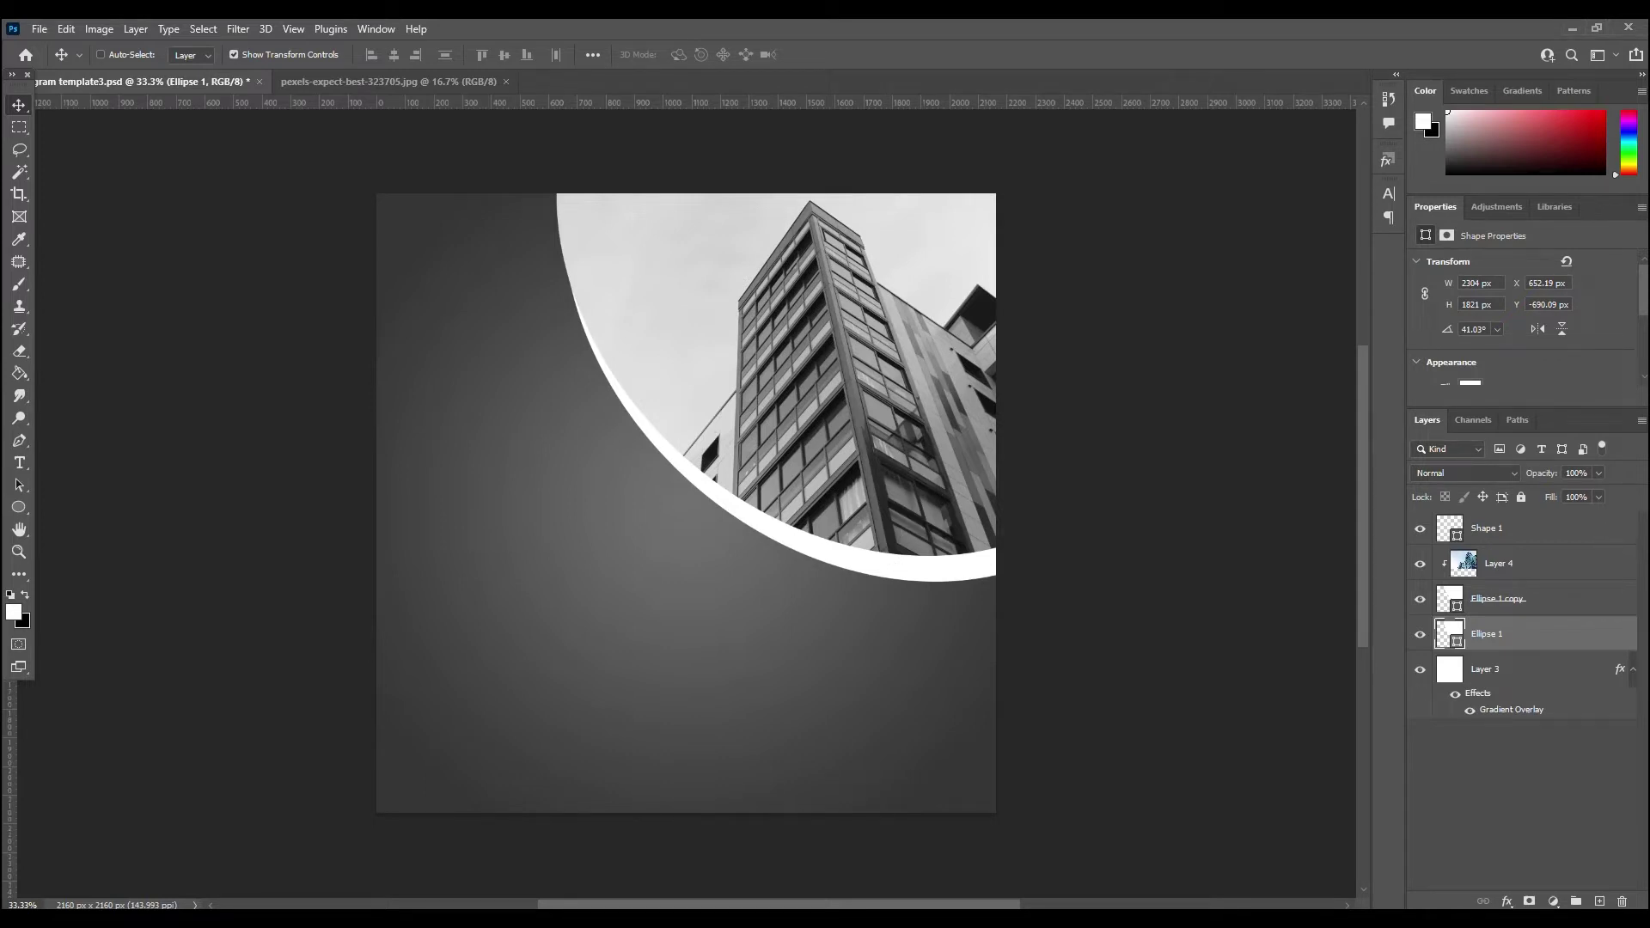
- Type the two-line headline 'Your HEADLINE' left of the photo in a Montserrat font
{"action": "key", "text": "t"}
{"action": "left_click", "coordinate": [419, 485]}
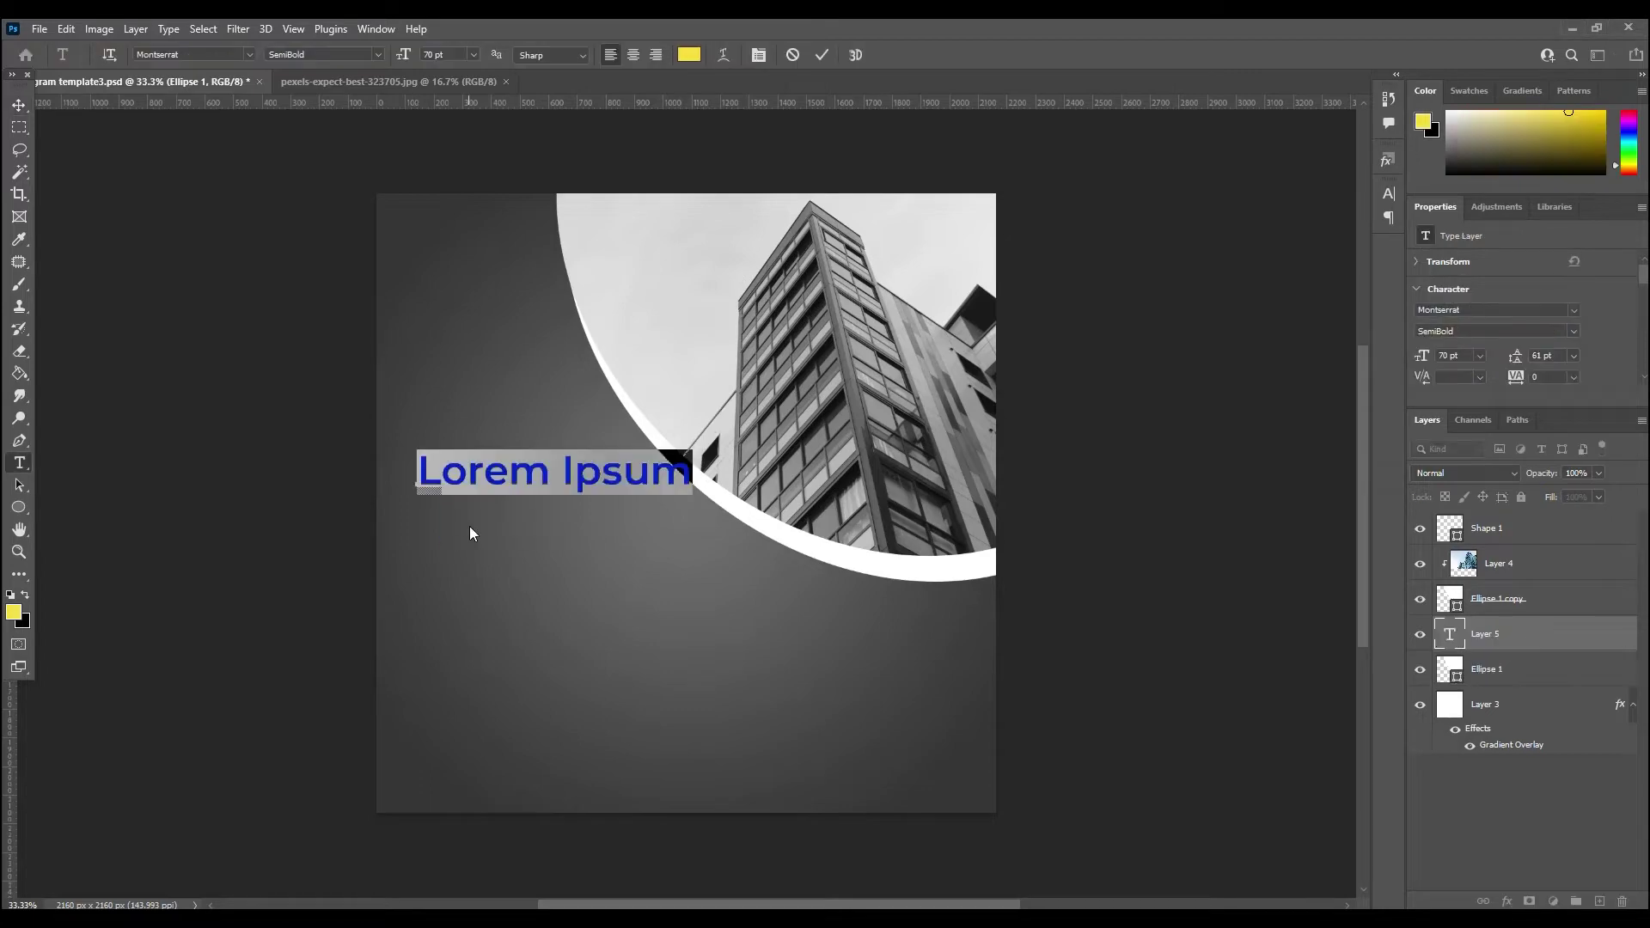
{"action": "type", "text": "Your HEA"}
{"action": "type", "text": "DL"}
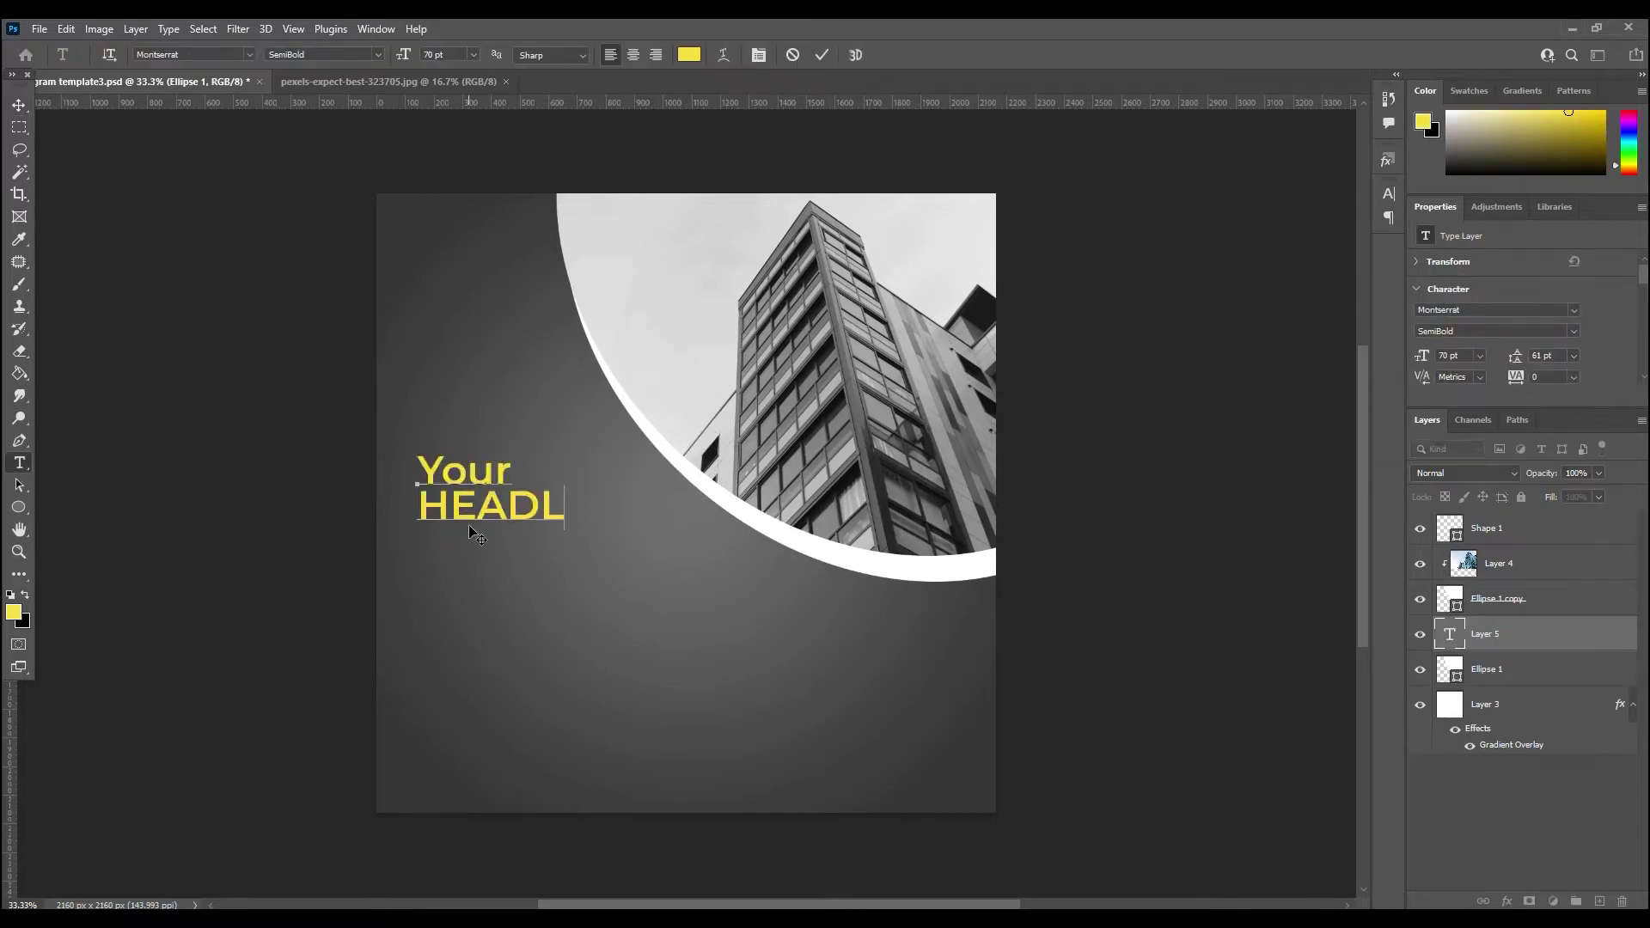
{"action": "type", "text": "INE"}
{"action": "key", "text": "shift+Home"}
{"action": "left_click", "coordinate": [189, 54]}
{"action": "type", "text": "MONT"}
{"action": "key", "text": "Return"}
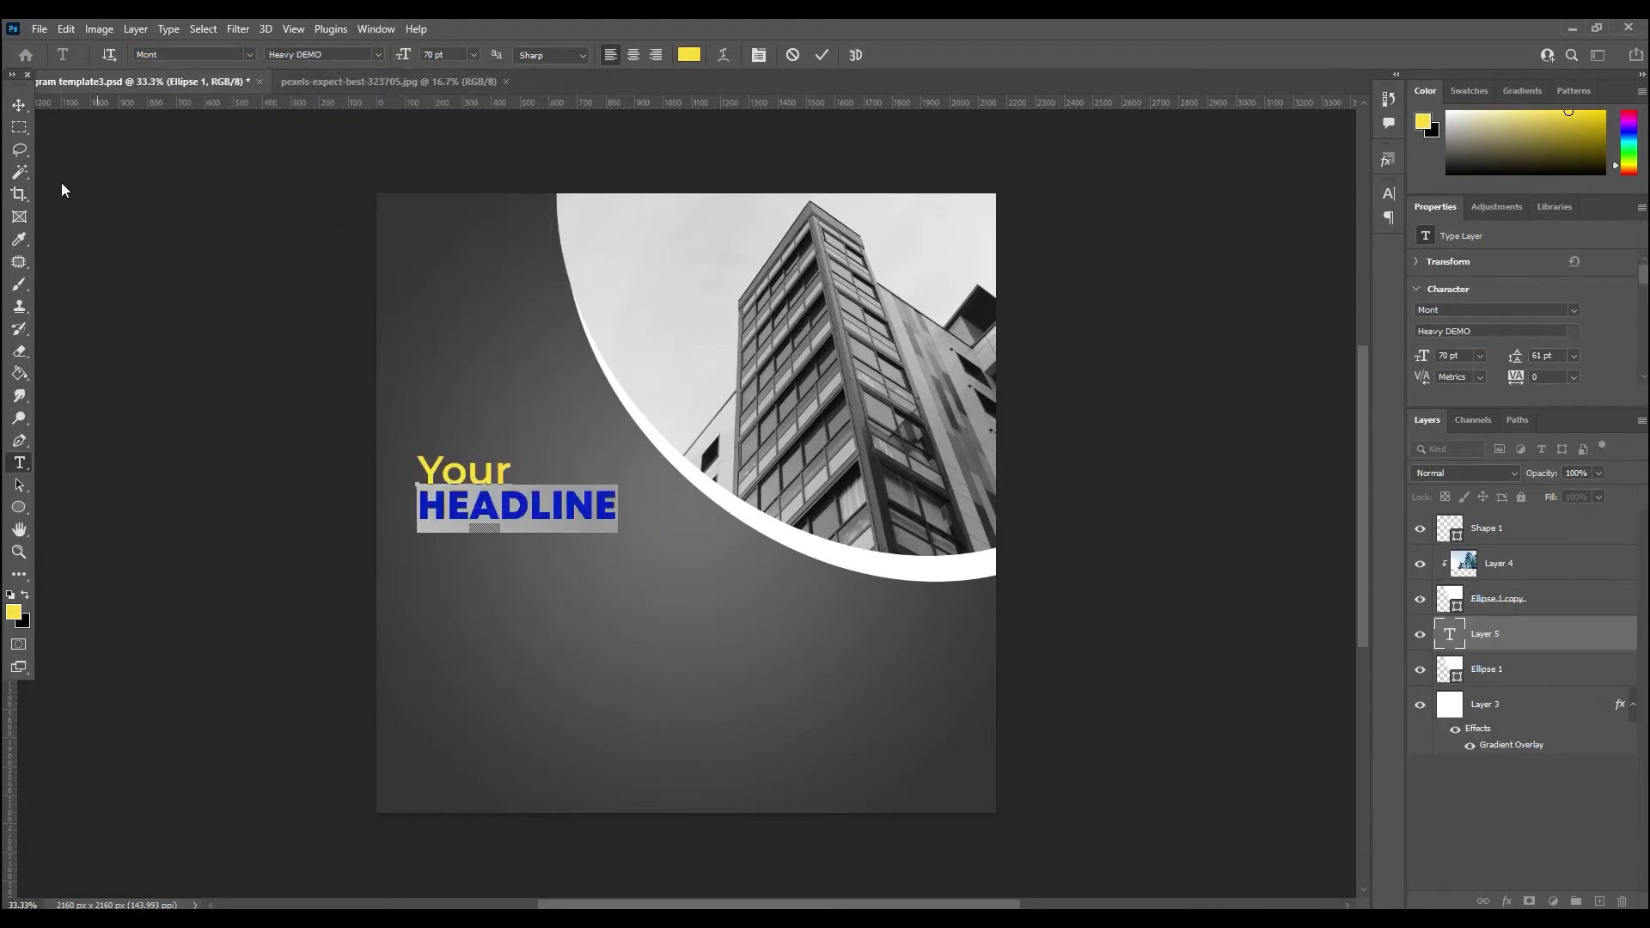
{"action": "key", "text": "ctrl+Return"}
- Enlarge the headline and place it lower on the left
{"action": "key", "text": "ctrl+t"}
{"action": "left_click_drag", "start_coordinate": [636, 523], "coordinate": [748, 627]}
{"action": "left_click_drag", "start_coordinate": [559, 550], "coordinate": [544, 601]}
{"action": "left_click_drag", "start_coordinate": [733, 644], "coordinate": [763, 673]}
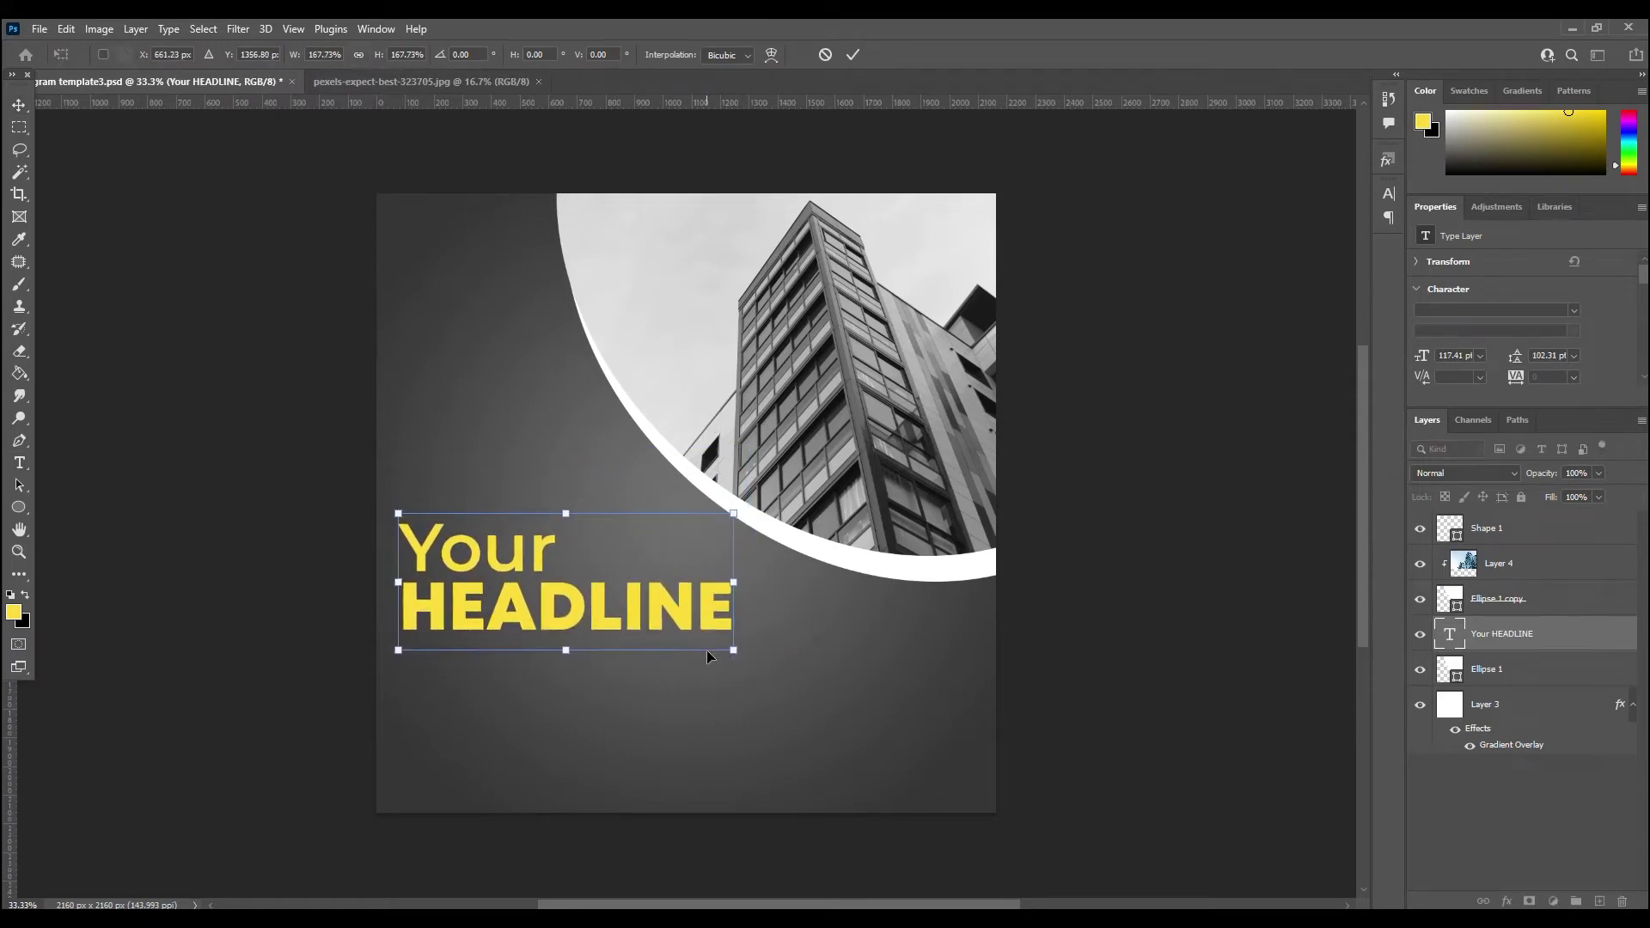
{"action": "key", "text": "Return"}
{"action": "double_click", "coordinate": [482, 550]}
- Make YOUR white capitals and adjust the headline's line spacing
{"action": "left_click", "coordinate": [1447, 112]}
{"action": "key", "text": "ctrl+t"}
{"action": "key", "text": "ctrl+shift+k"}
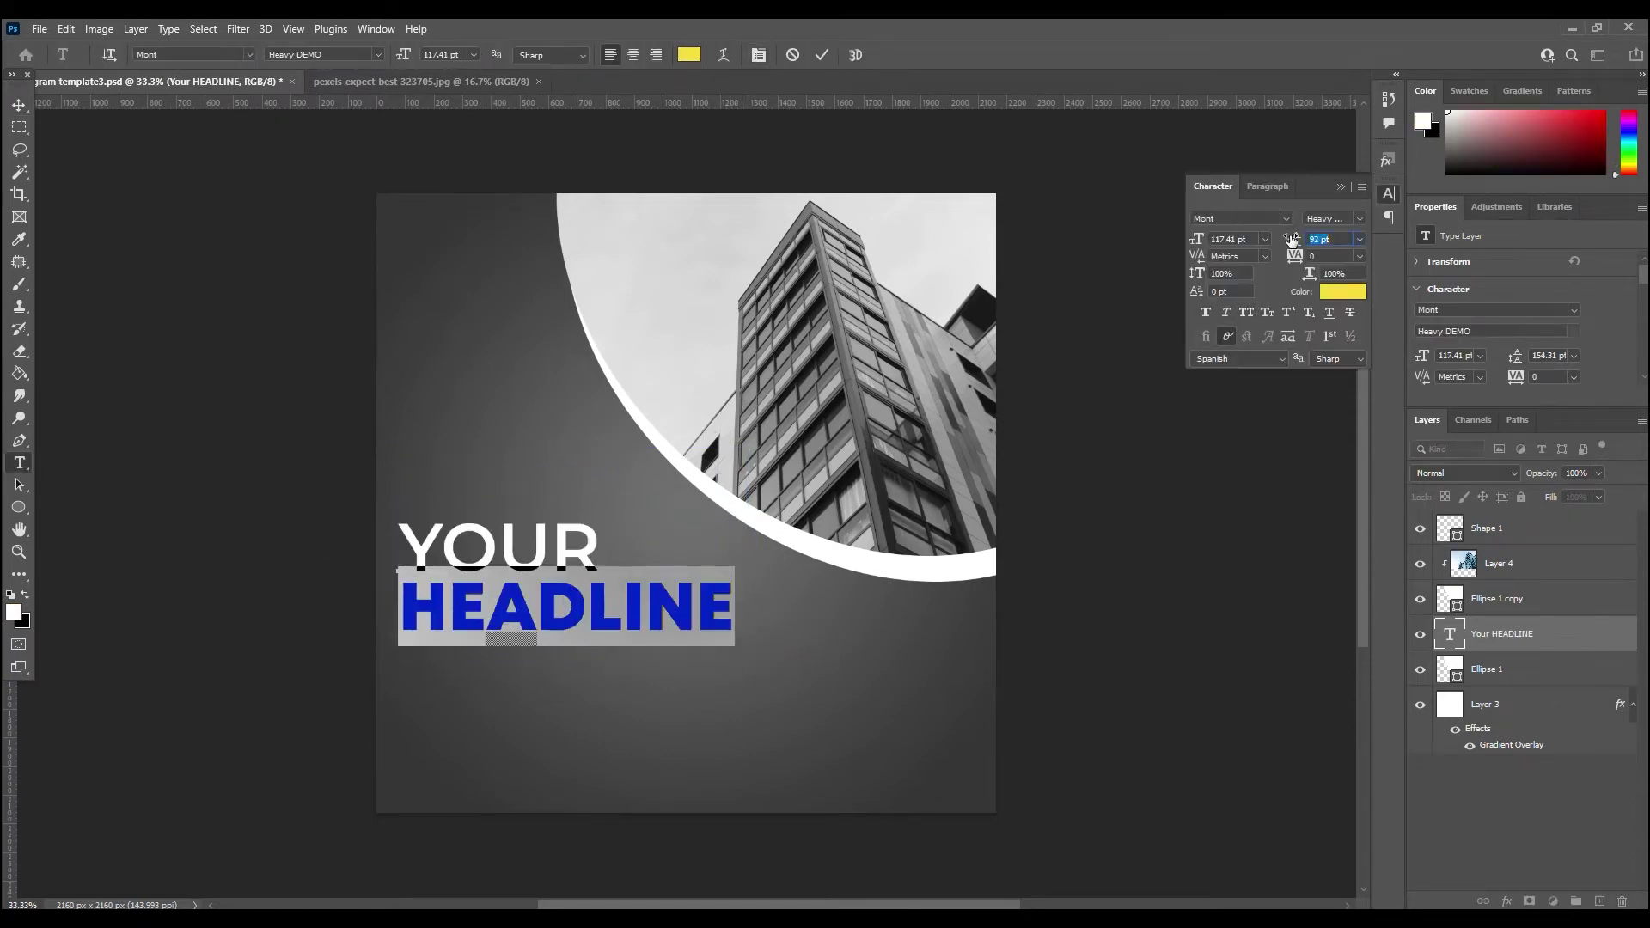
{"action": "key", "text": "ctrl+Return"}
{"action": "key", "text": "v"}
- Switch the headline to Bebas Neue, move it up-left, and draw a small polygon top-left
{"action": "left_click", "coordinate": [19, 464]}
{"action": "double_click", "coordinate": [421, 550]}
{"action": "type", "text": "Bebas"}
{"action": "key", "text": "Return"}
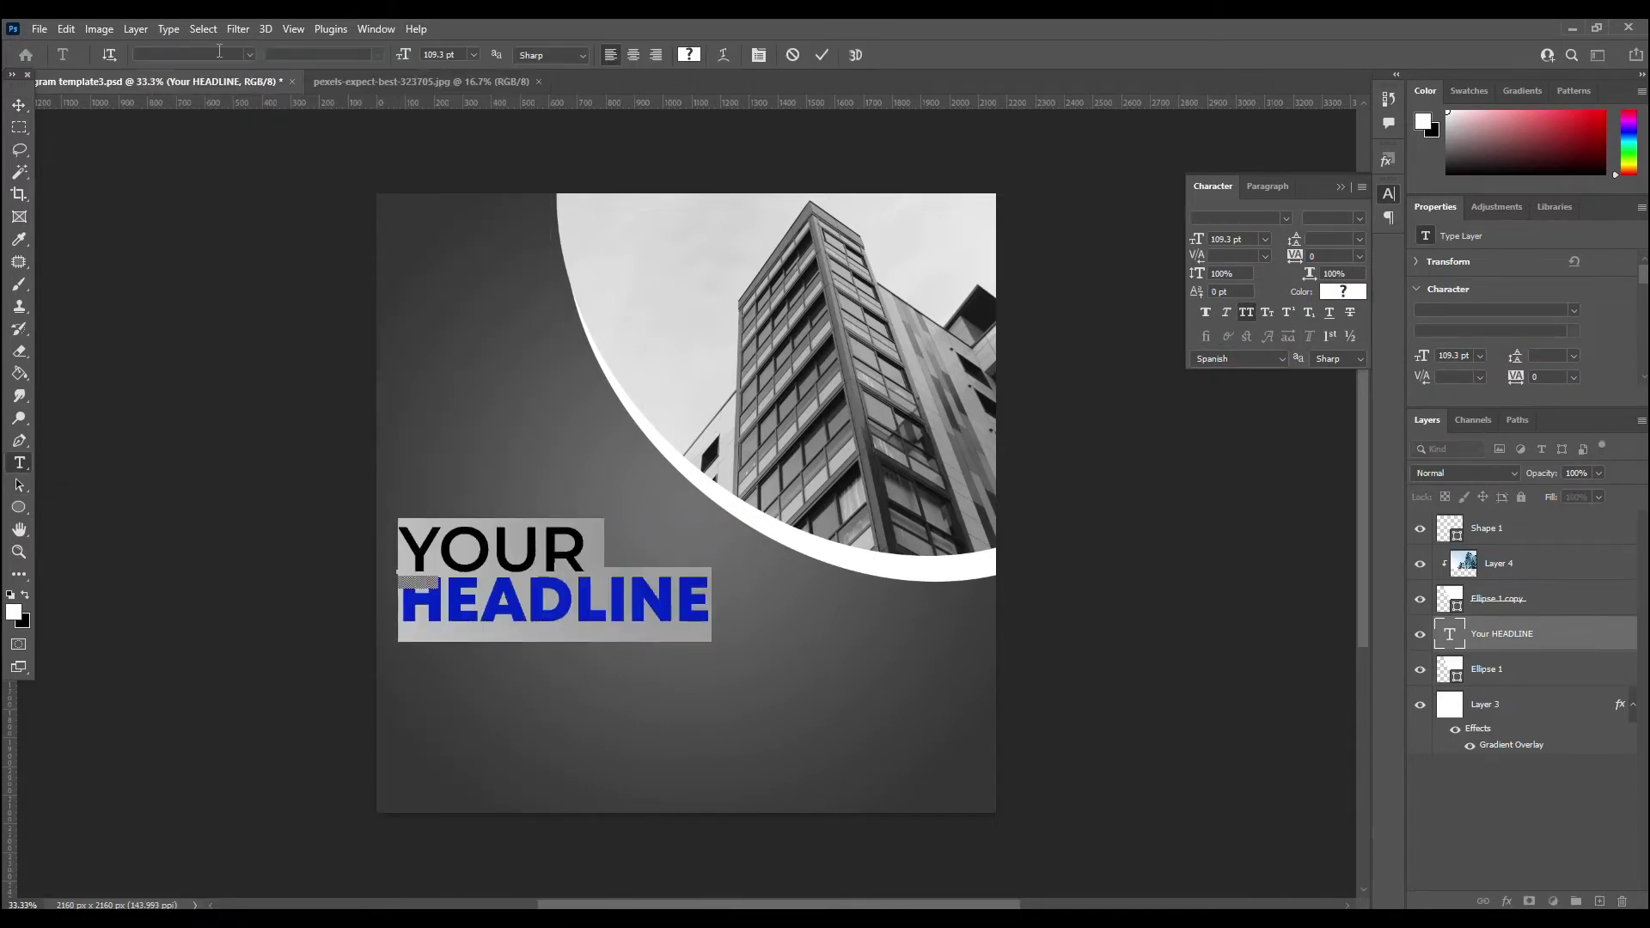
{"action": "left_click_drag", "start_coordinate": [531, 641], "coordinate": [526, 527]}
{"action": "key", "text": "Return"}
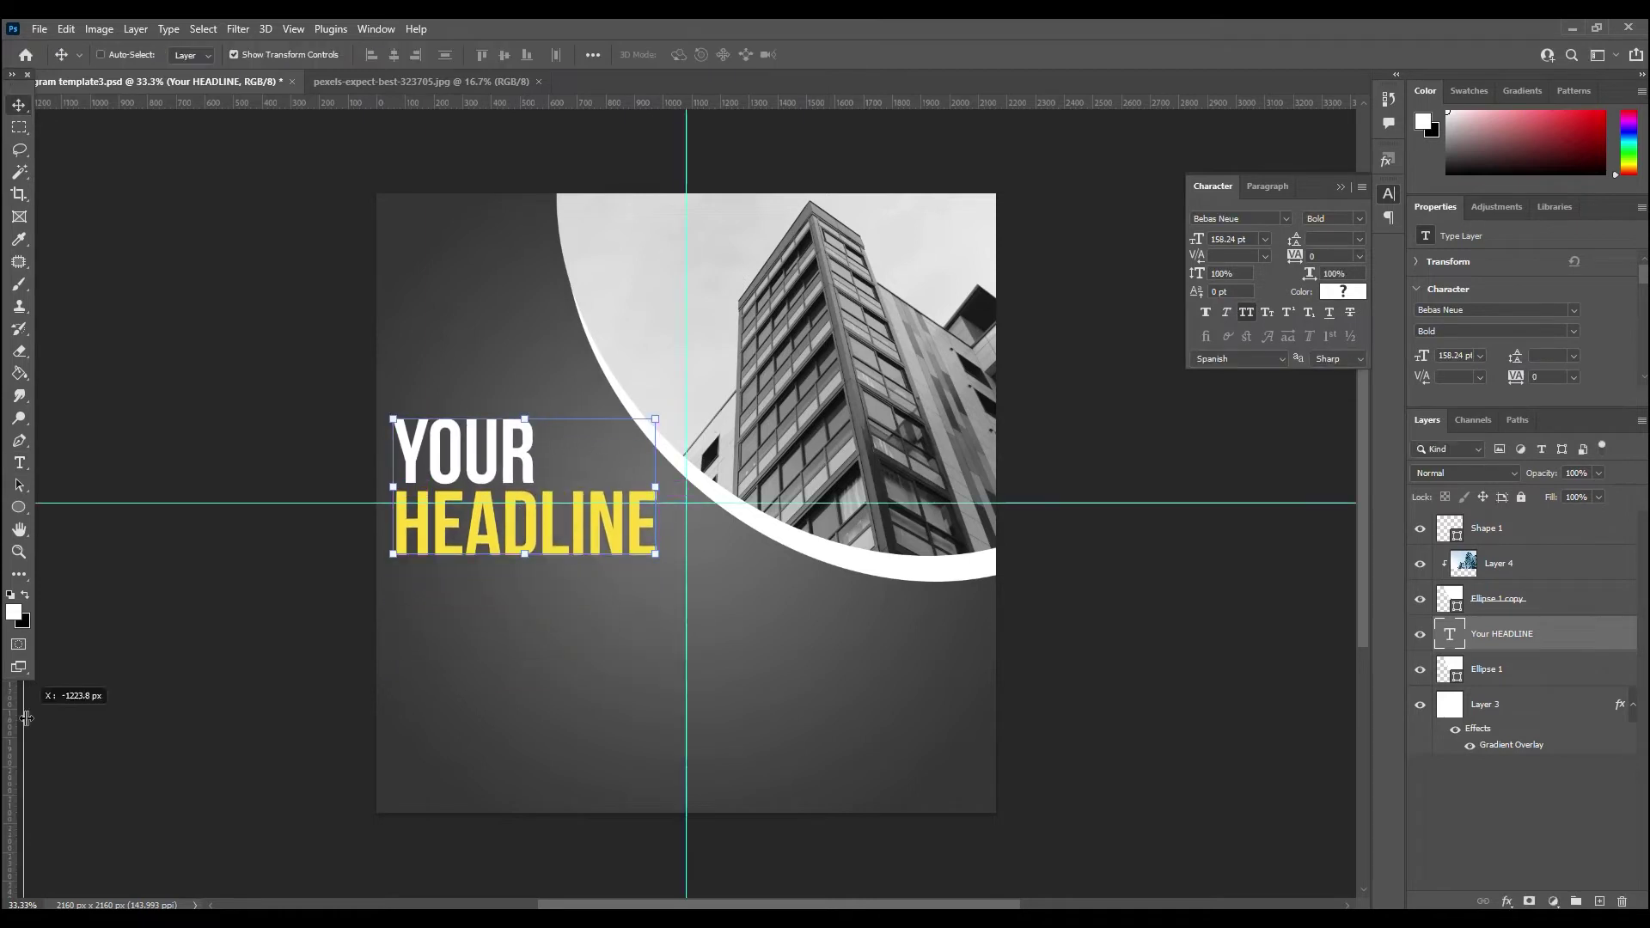
{"action": "key", "text": "u"}
{"action": "left_click_drag", "start_coordinate": [415, 237], "coordinate": [436, 271]}
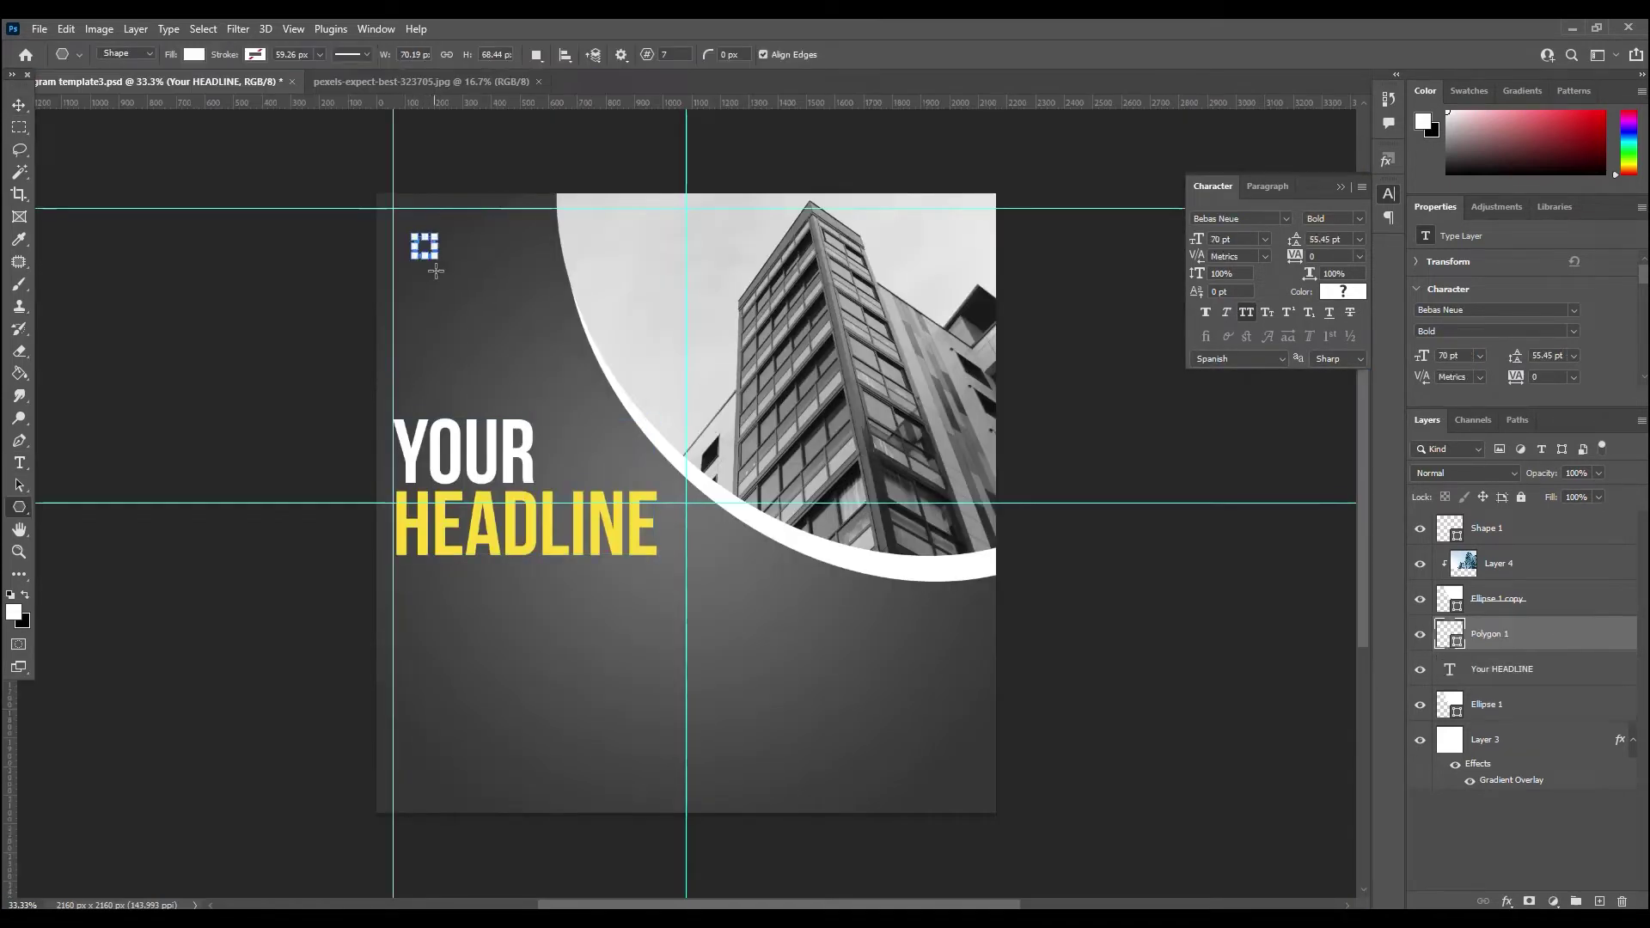
- Give the polygon no fill and a white stroke
{"action": "left_click", "coordinate": [253, 57]}
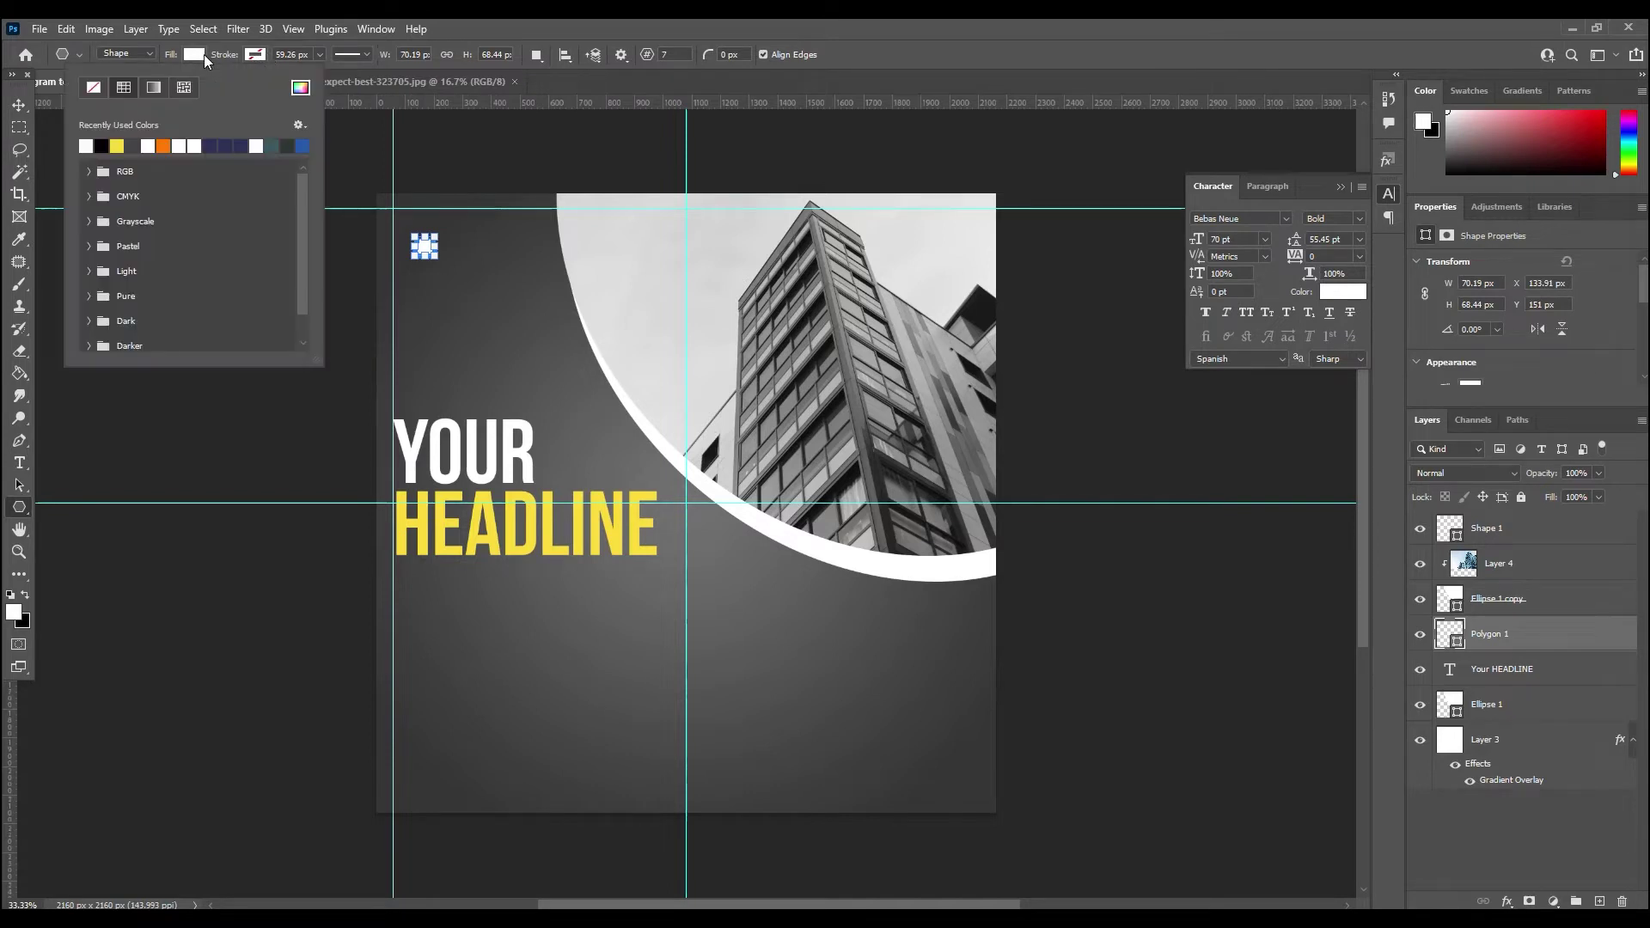
{"action": "left_click", "coordinate": [95, 86]}
{"action": "left_click", "coordinate": [255, 54]}
{"action": "left_click", "coordinate": [147, 145]}
{"action": "left_click", "coordinate": [19, 105]}
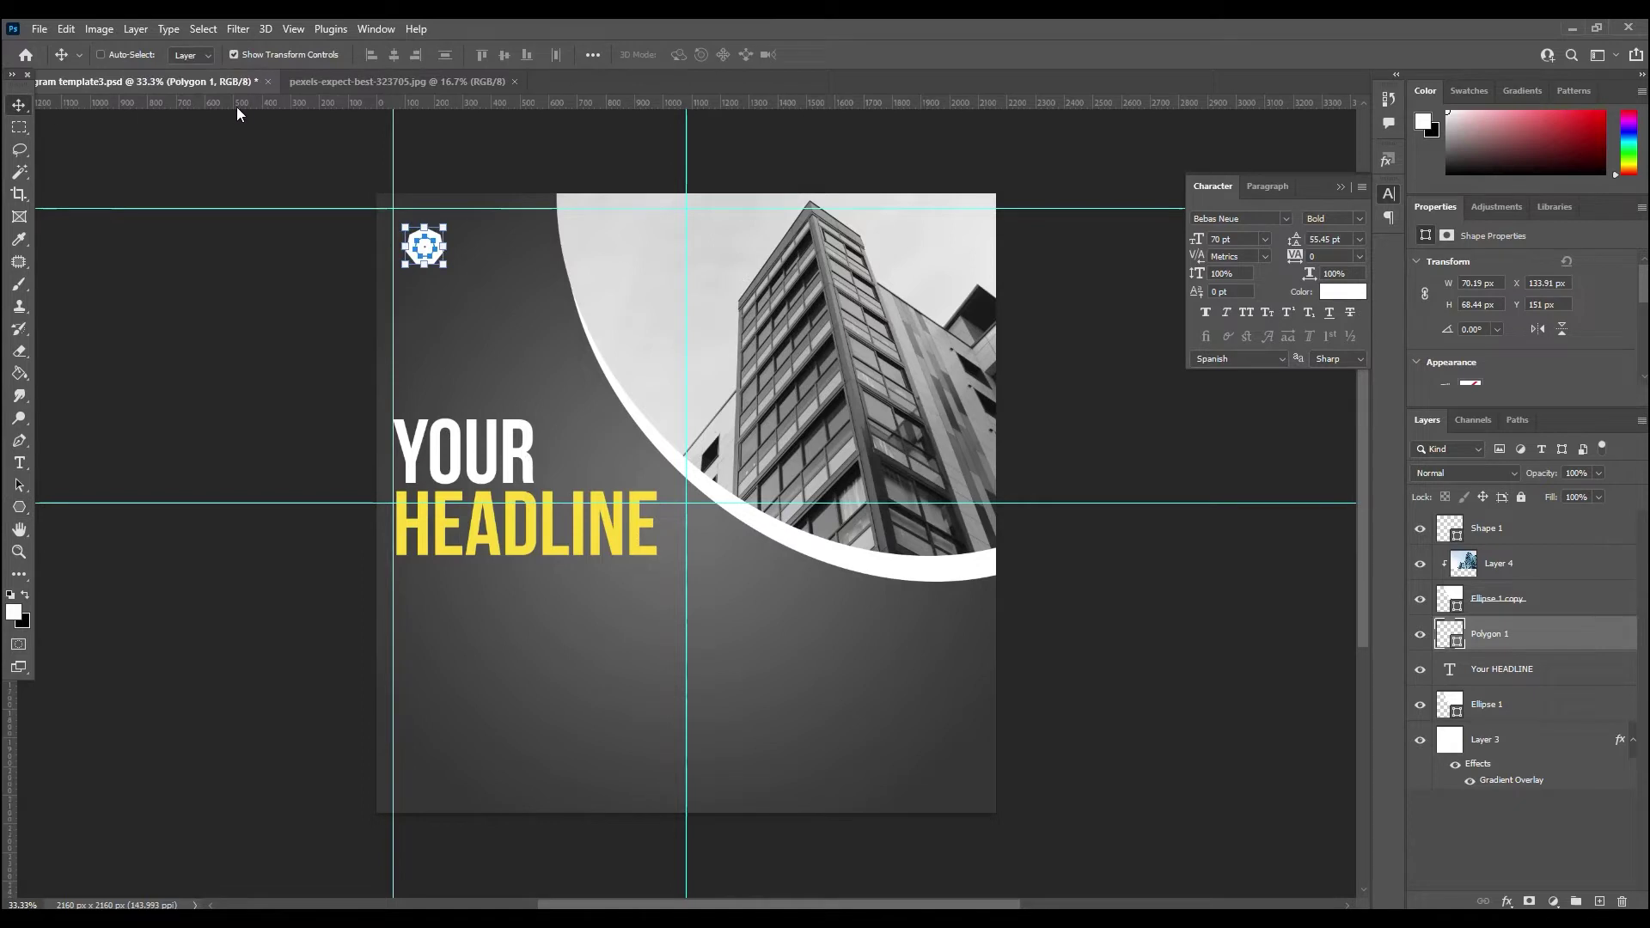
- Thin the ring's stroke to about 14 px and move it to the top-left guide corner
{"action": "left_click", "coordinate": [27, 501]}
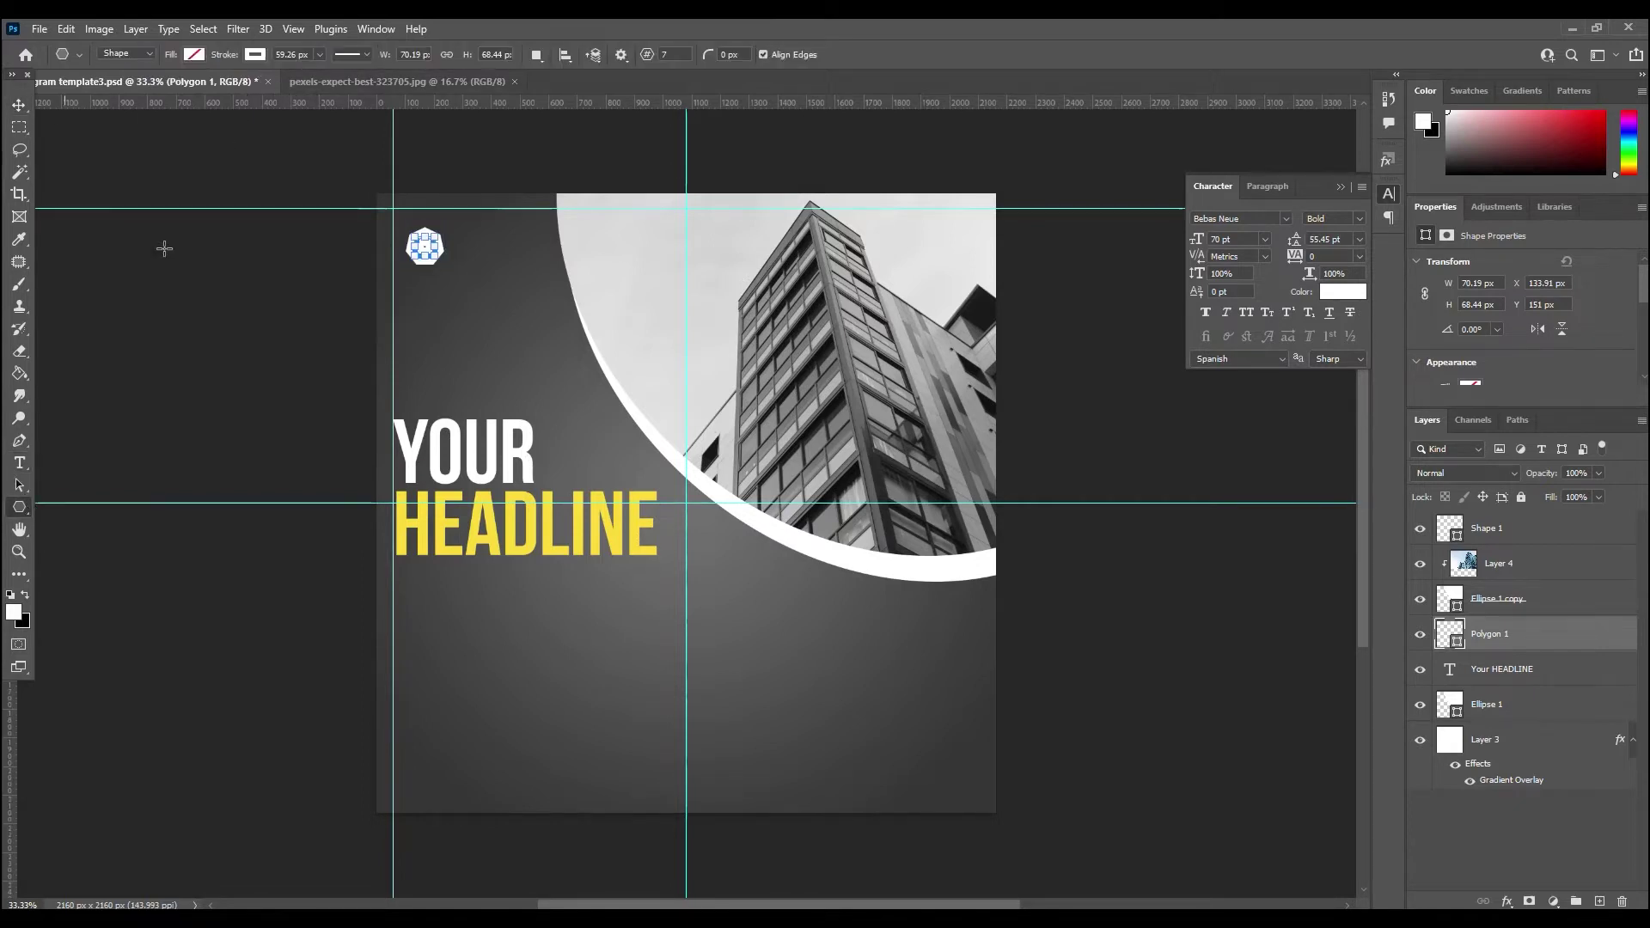
{"action": "left_click_drag", "start_coordinate": [319, 54], "coordinate": [291, 76]}
{"action": "left_click", "coordinate": [17, 105]}
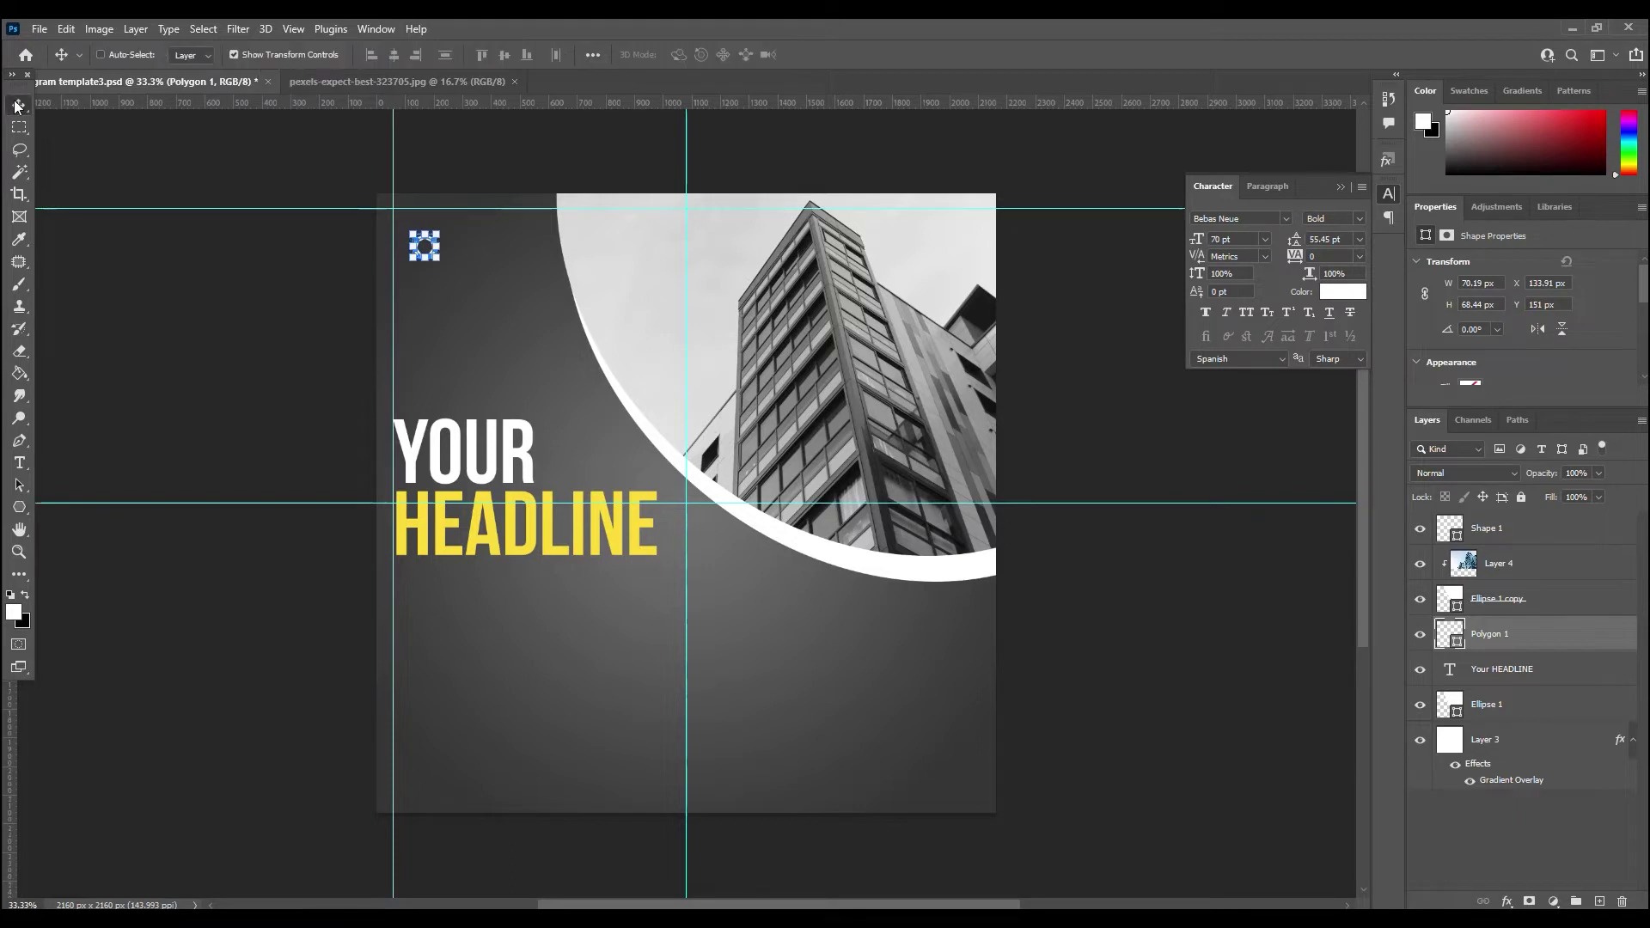
{"action": "key", "text": "ctrl+h"}
{"action": "key", "text": "Up"}
{"action": "key", "text": "Up"}
{"action": "key", "text": "Up"}
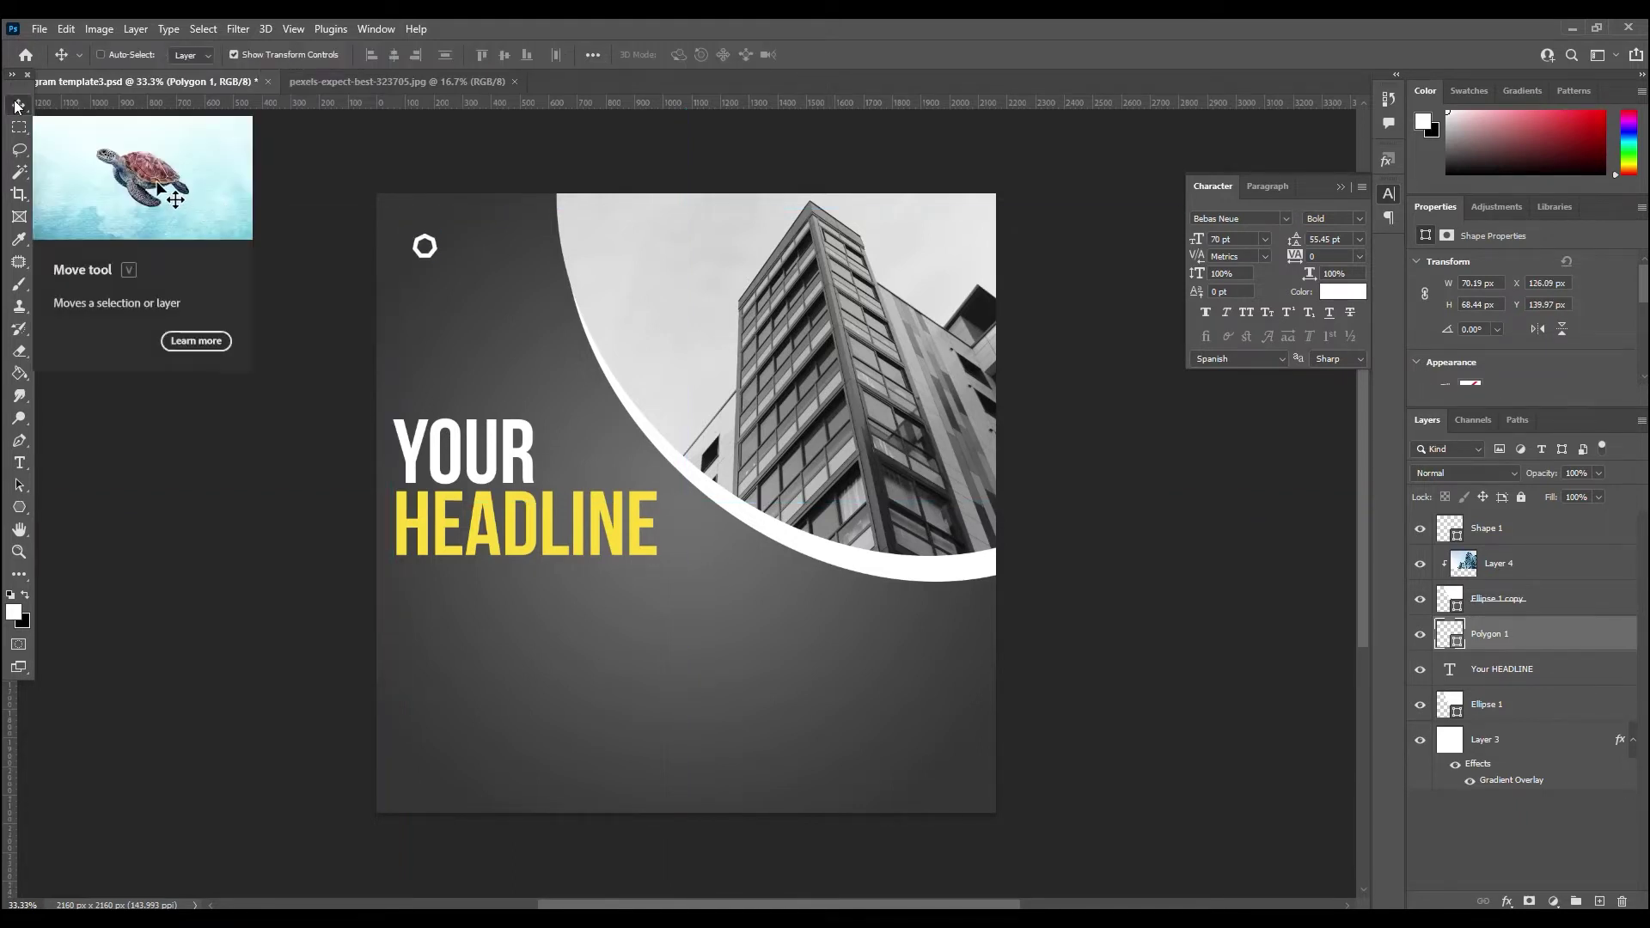
{"action": "key", "text": "ctrl+h"}
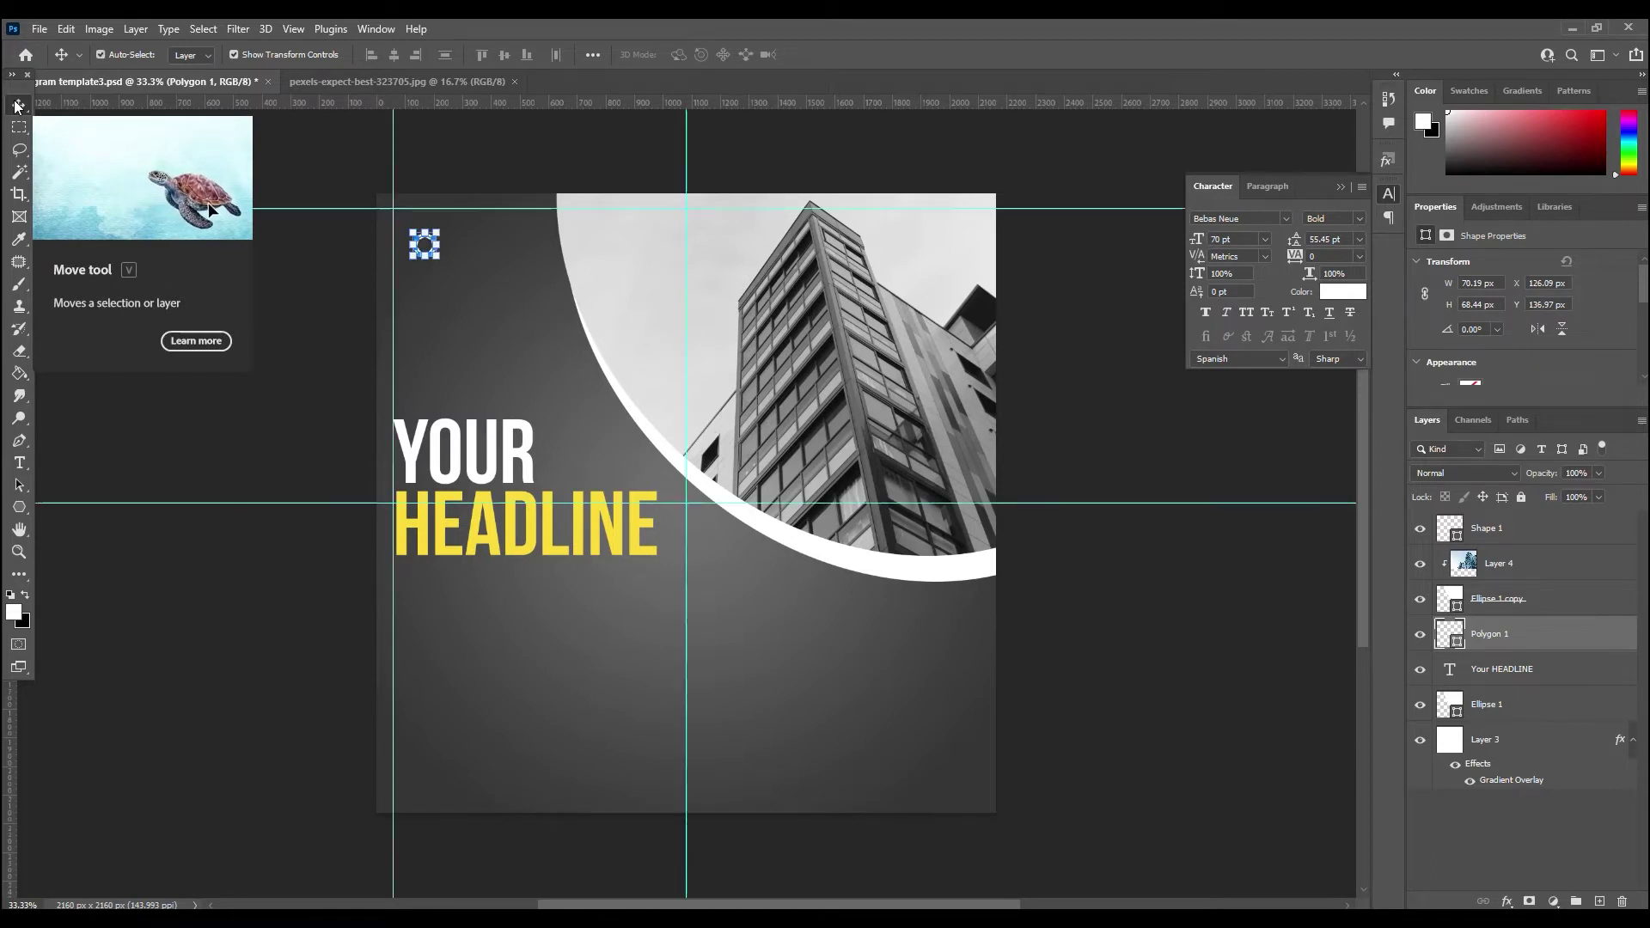
{"action": "left_click", "coordinate": [233, 54]}
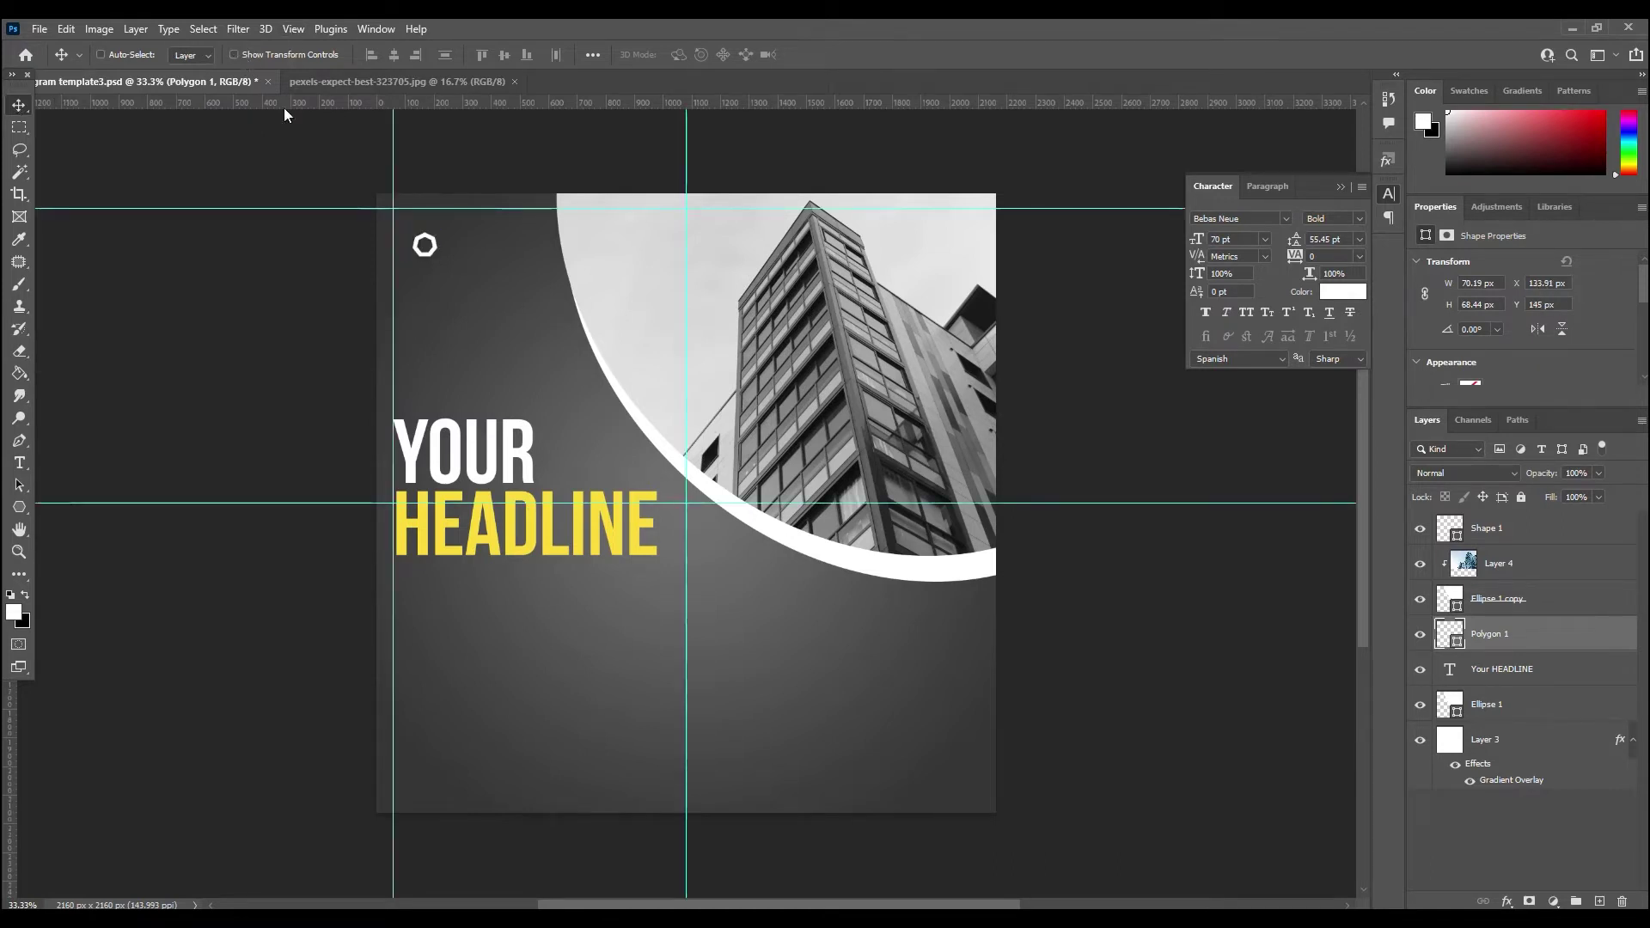
{"action": "left_click_drag", "start_coordinate": [427, 250], "coordinate": [405, 222]}
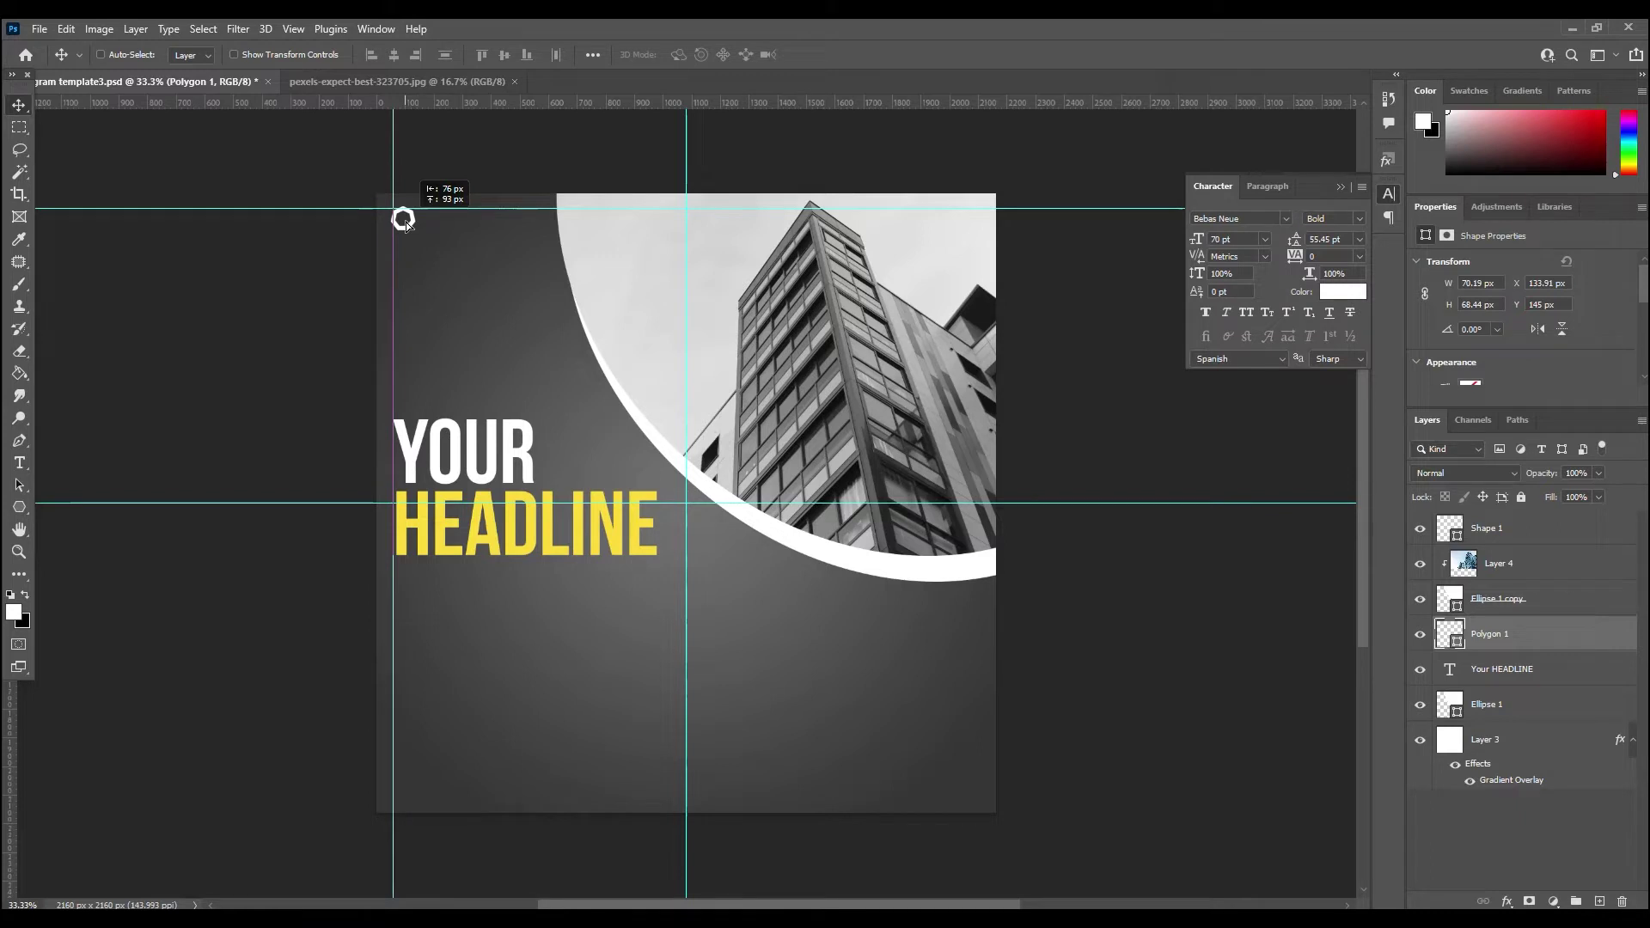
- Add 'YOUR LOGO' text in Montserrat Regular beside the hexagon ring
{"action": "left_click", "coordinate": [18, 463]}
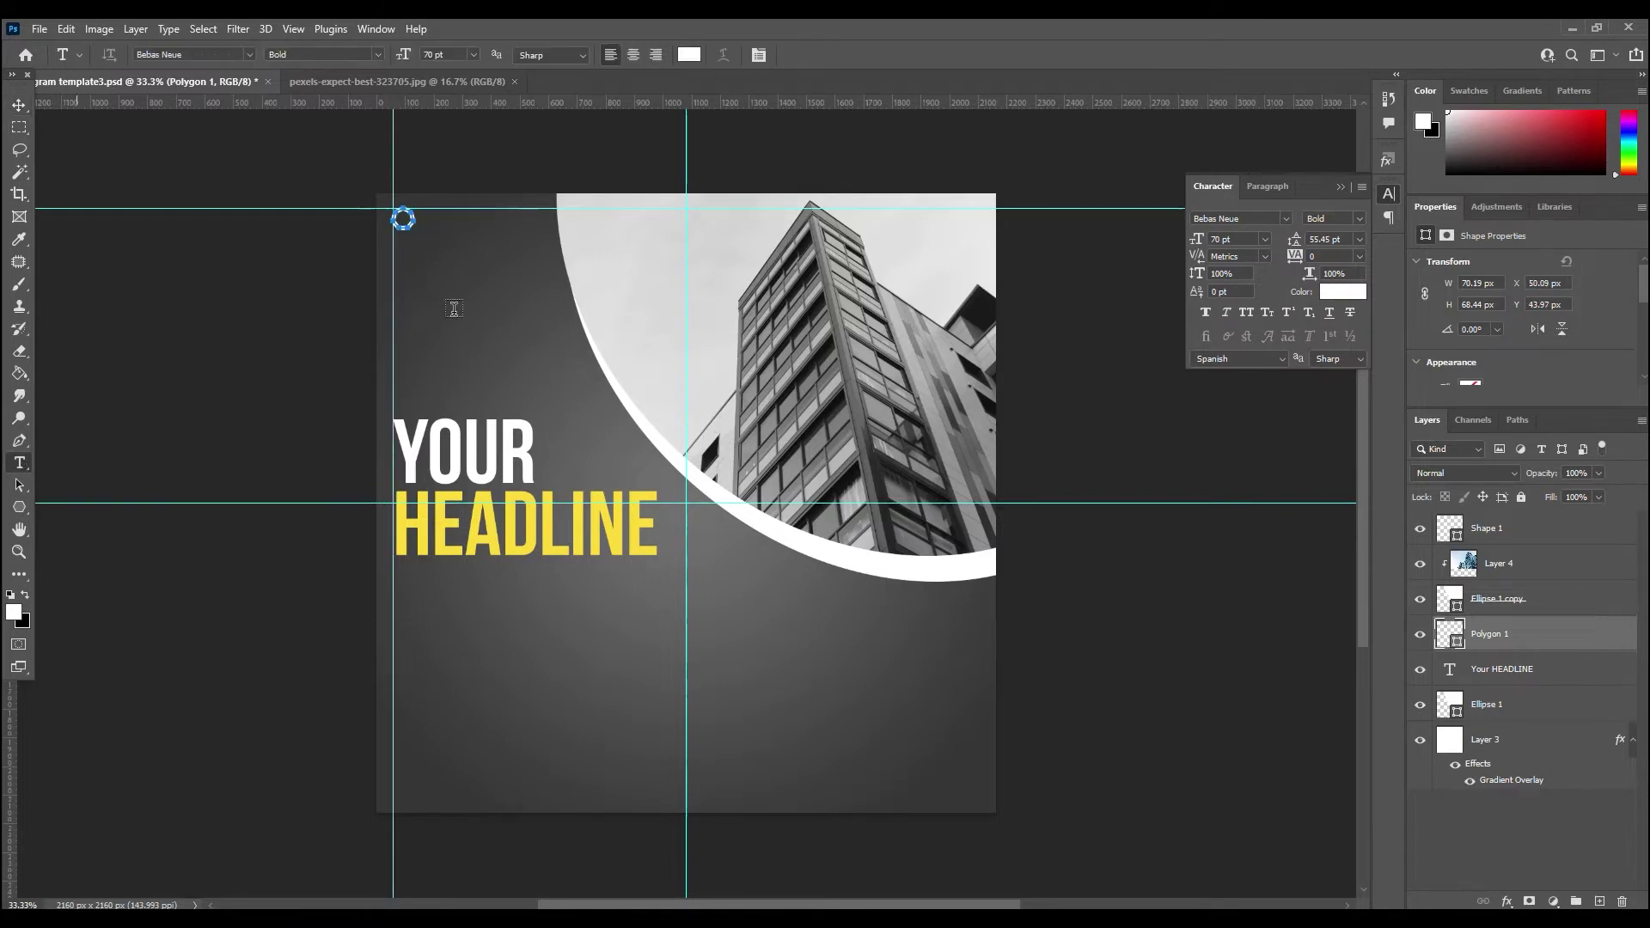
{"action": "left_click", "coordinate": [431, 298]}
{"action": "type", "text": "youy"}
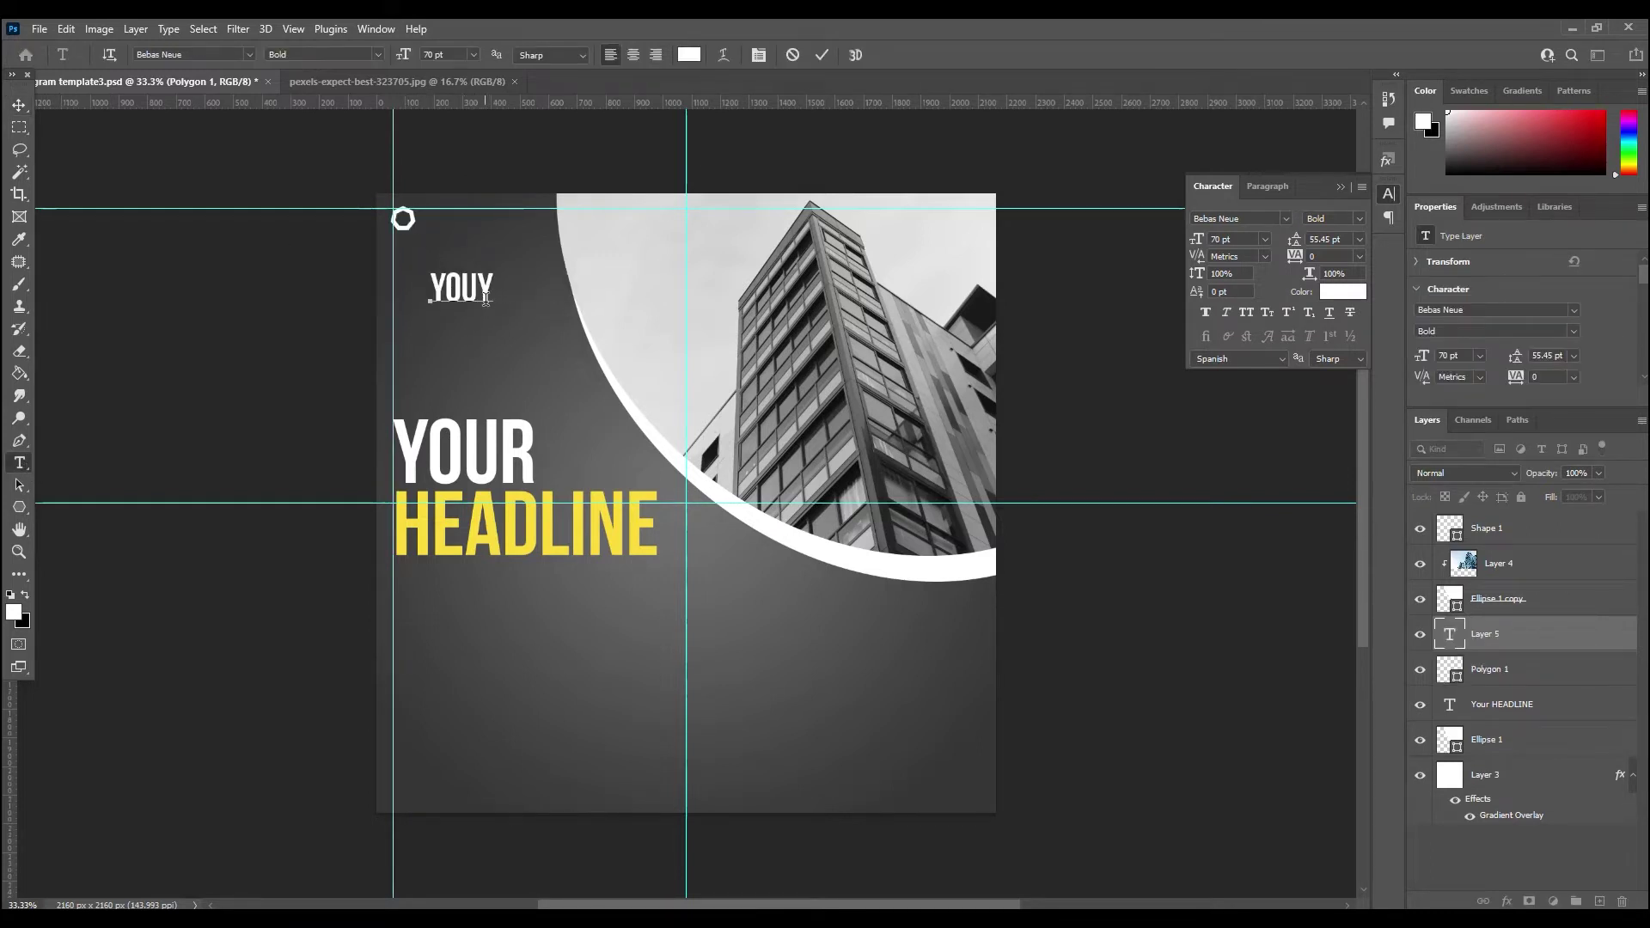
{"action": "type", "text": "R LOGO"}
{"action": "key", "text": "ctrl+Return"}
{"action": "left_click", "coordinate": [193, 54]}
{"action": "left_click", "coordinate": [223, 163]}
{"action": "key", "text": "v"}
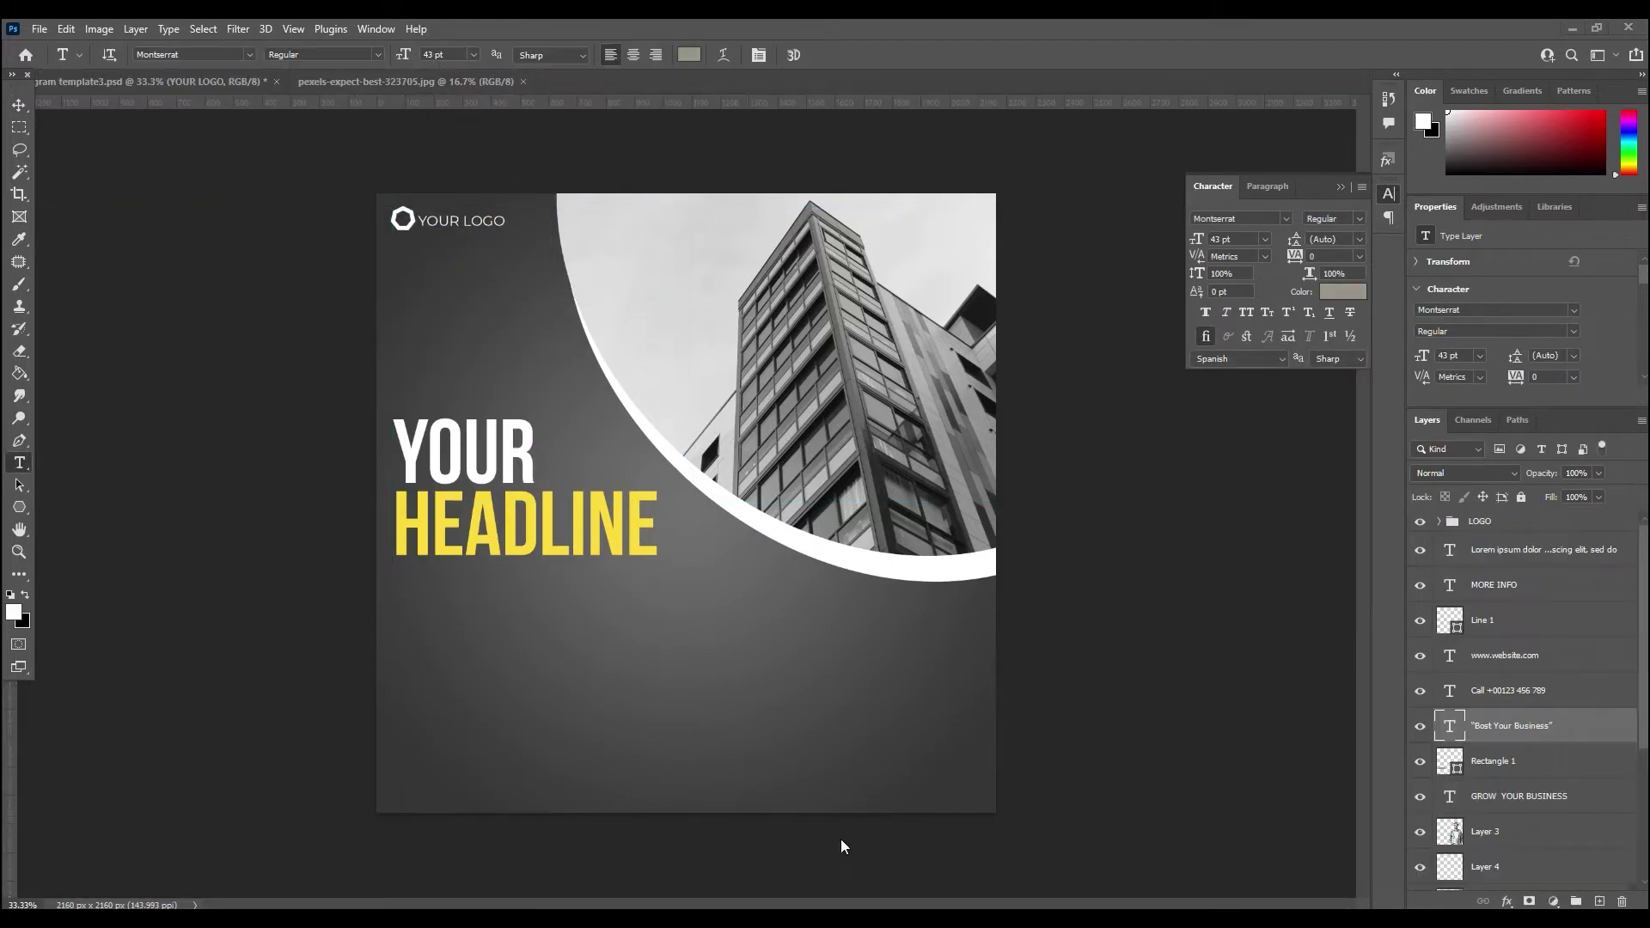
{"action": "left_click", "coordinate": [19, 507]}
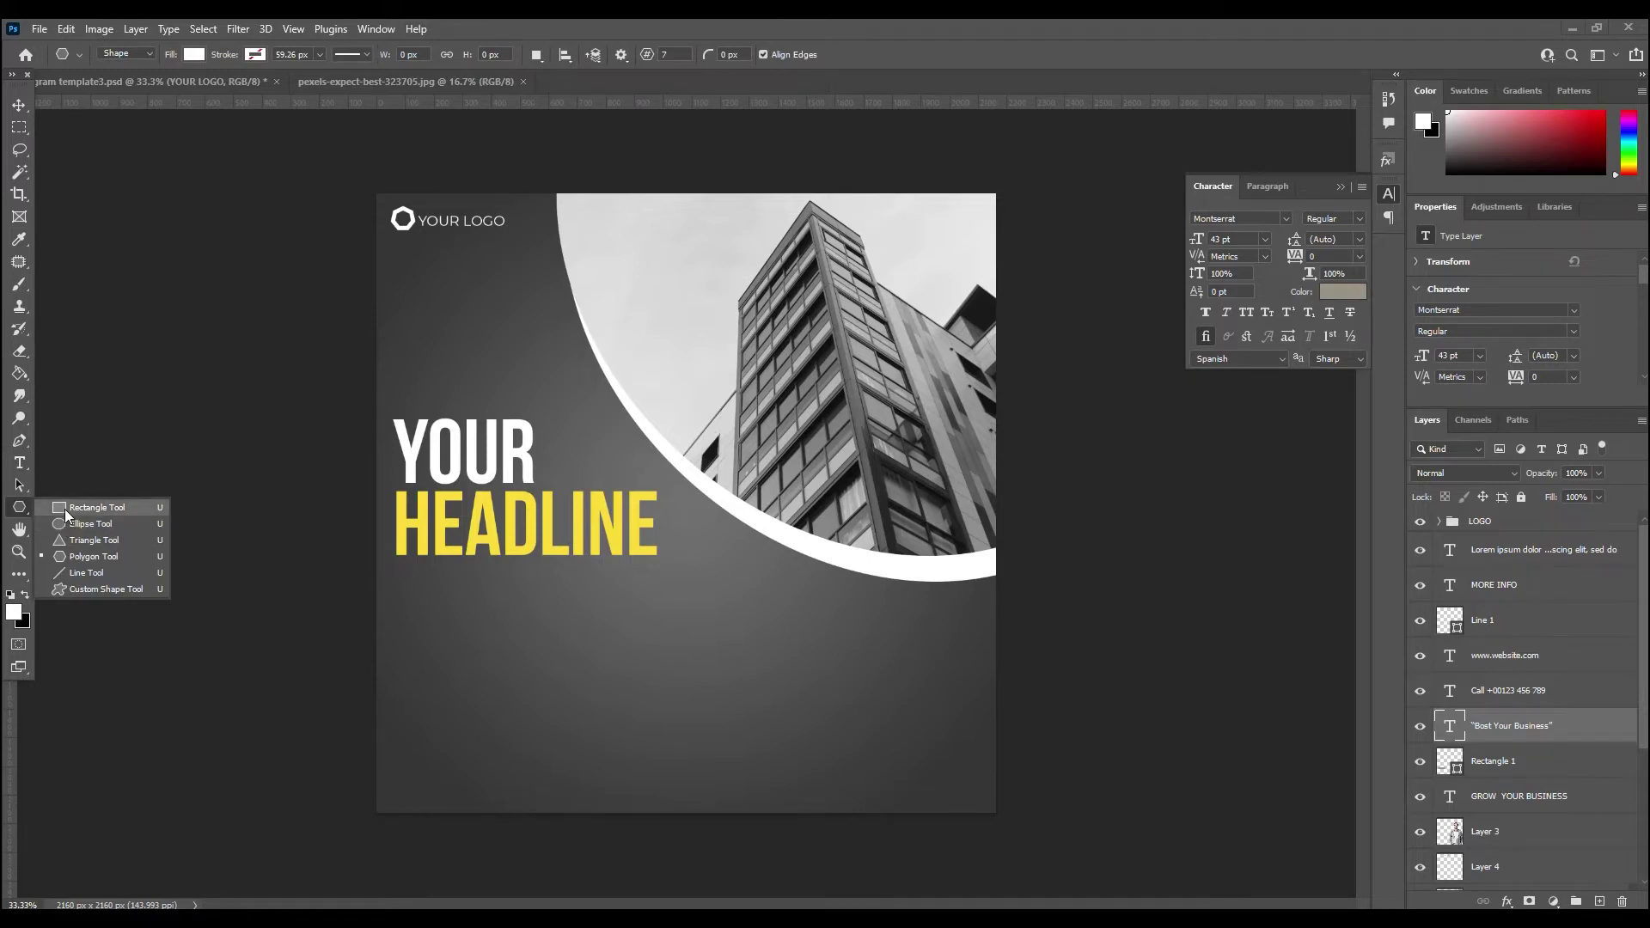
{"action": "left_click", "coordinate": [86, 507]}
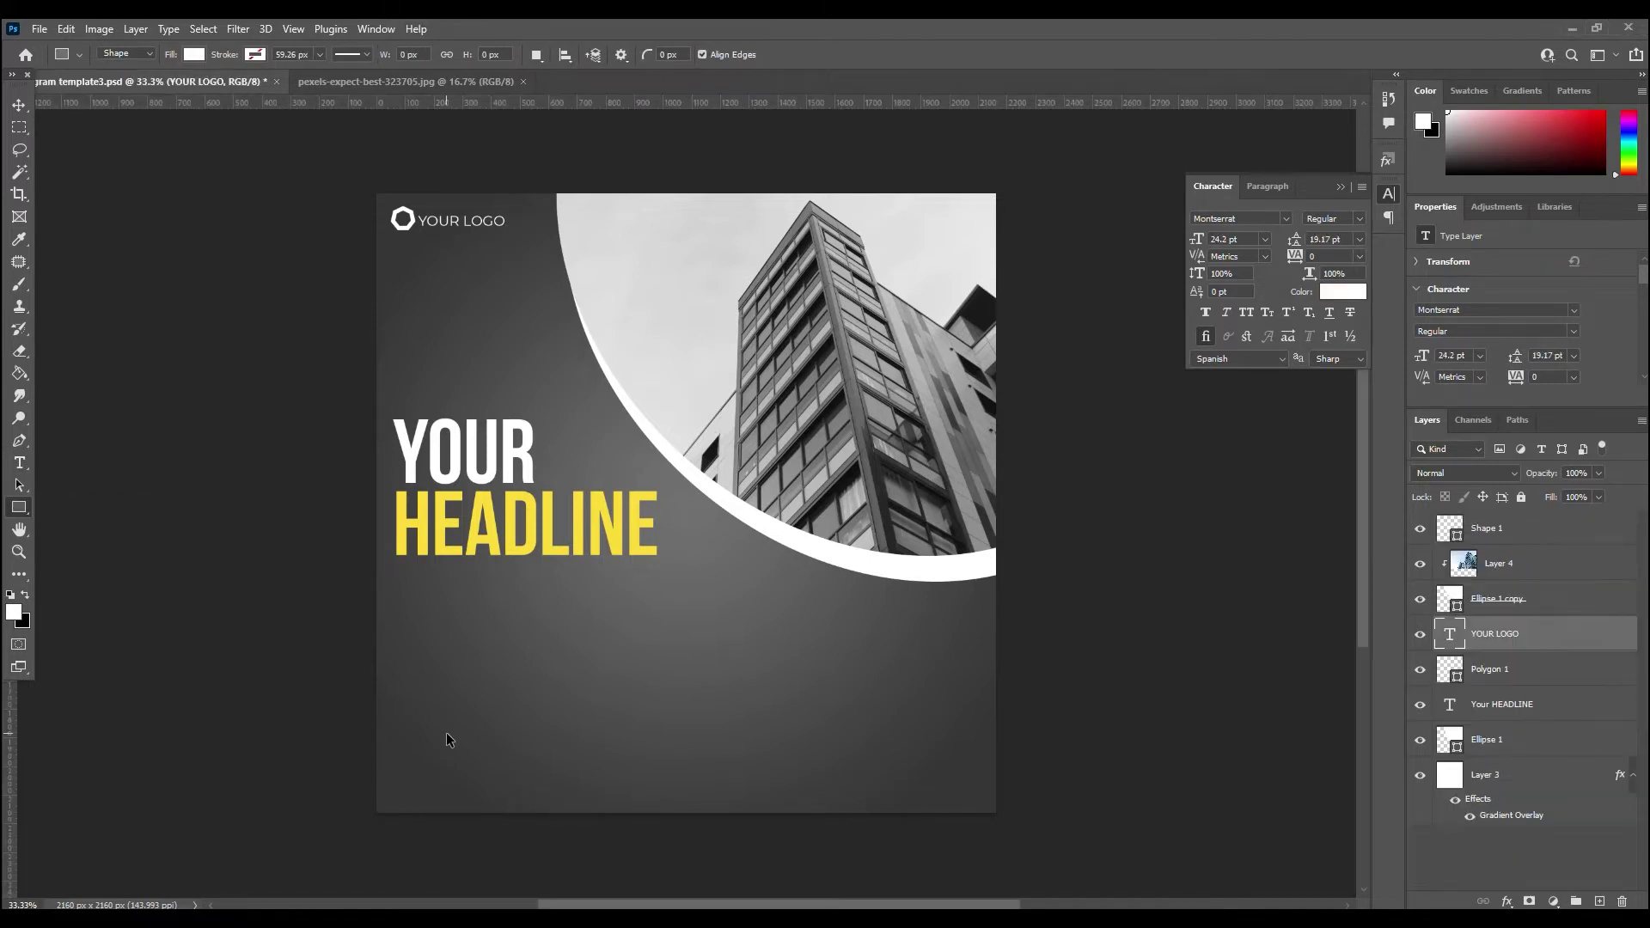
- Draw a long thin white rectangle bar along the bottom of the post
{"action": "left_click_drag", "start_coordinate": [394, 774], "coordinate": [983, 792]}
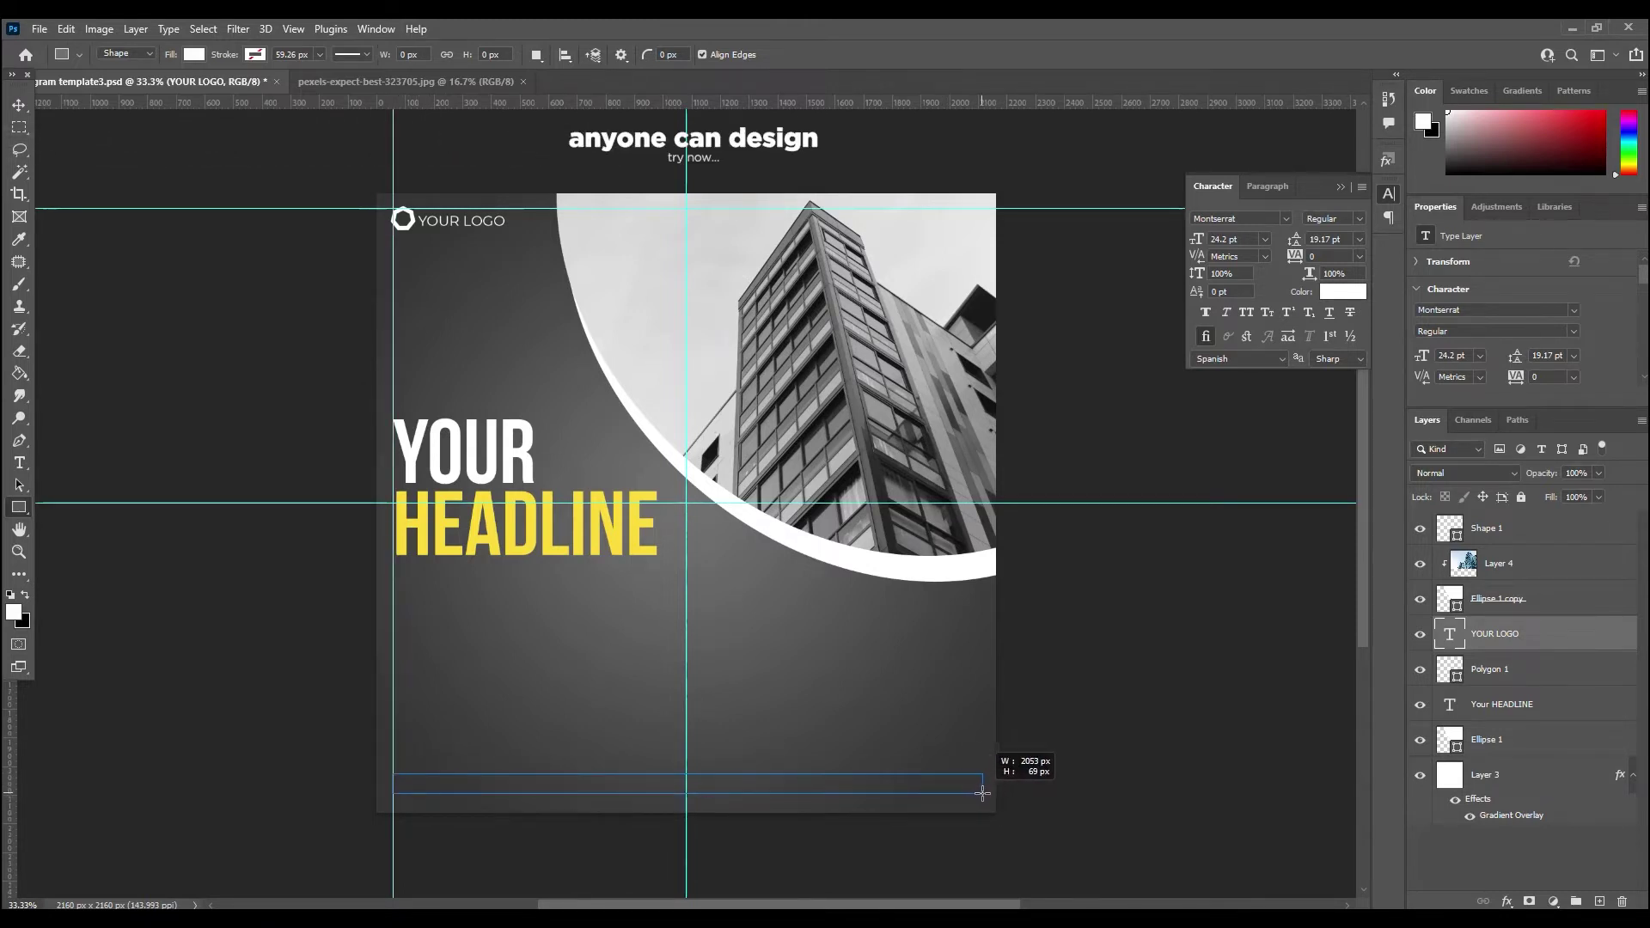
{"action": "left_click_drag", "start_coordinate": [982, 792], "coordinate": [978, 794]}
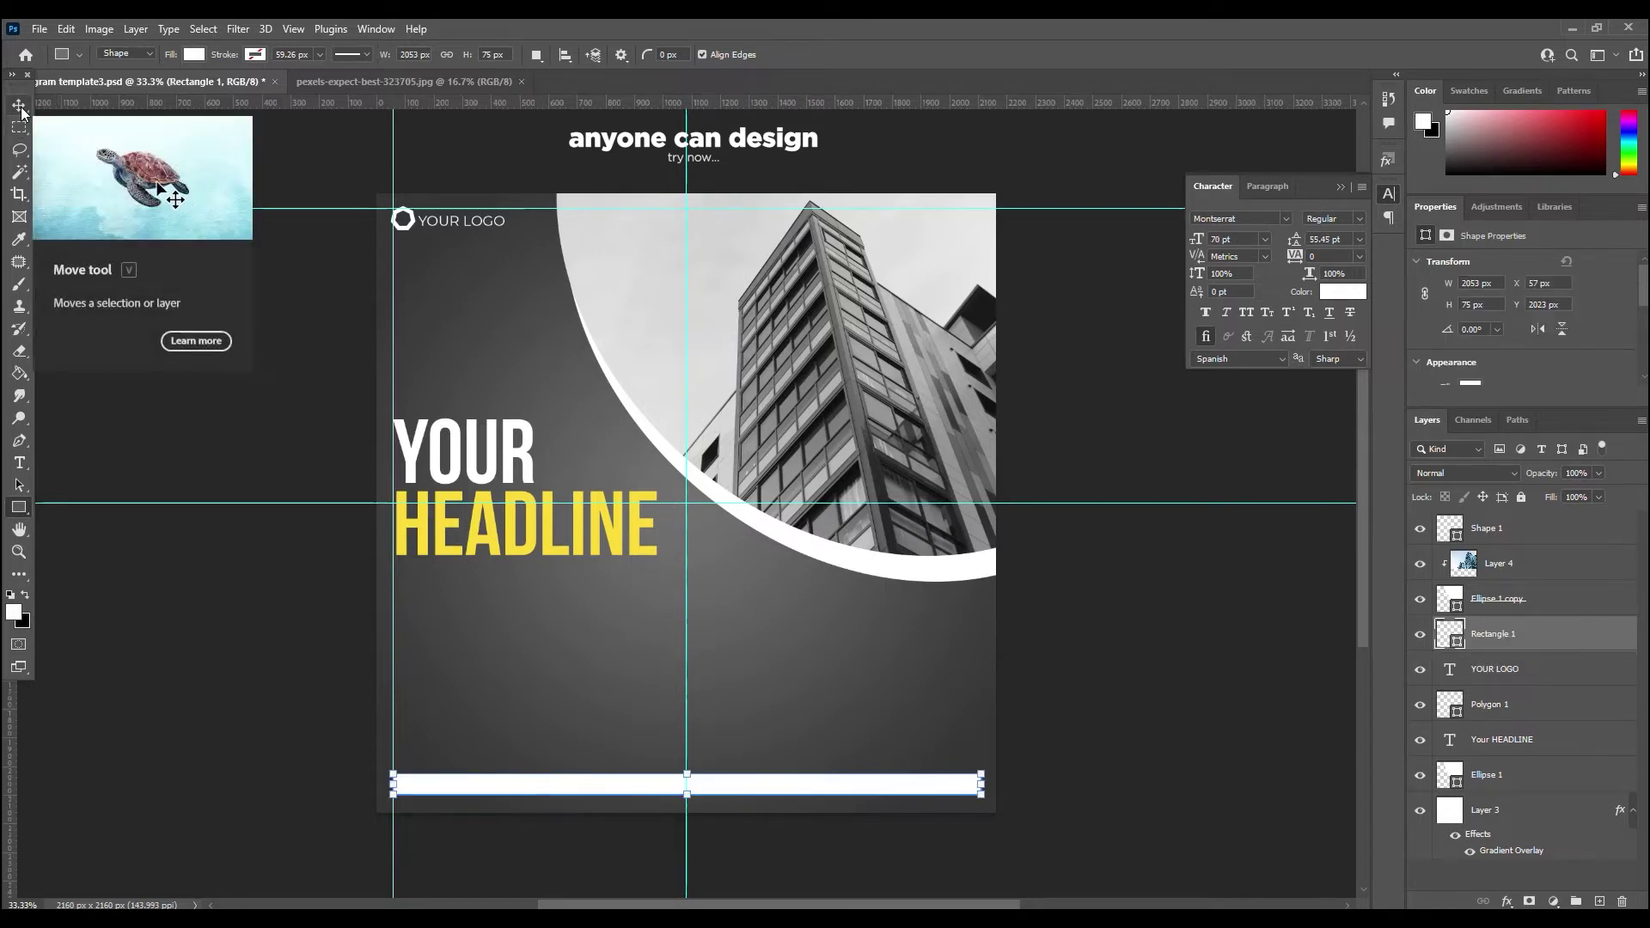
{"action": "left_click", "coordinate": [22, 110]}
{"action": "key", "text": "ctrl+h"}
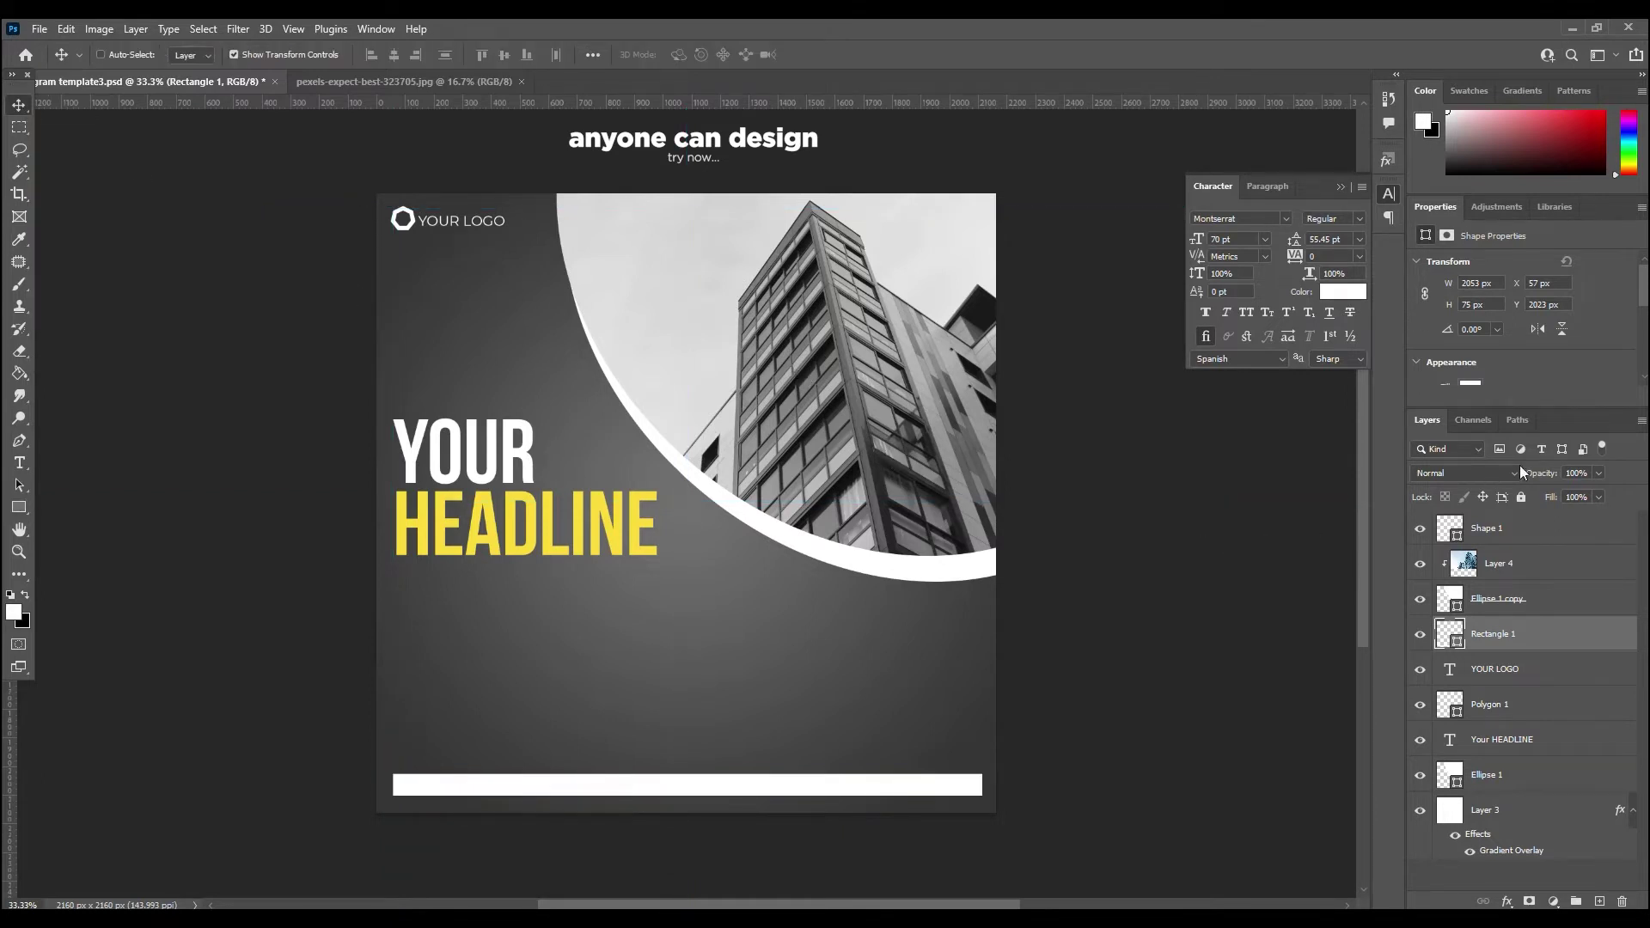
- Set all four corner radii of the bottom bar to 37.5 px
{"action": "left_click_drag", "start_coordinate": [1643, 297], "coordinate": [1645, 377]}
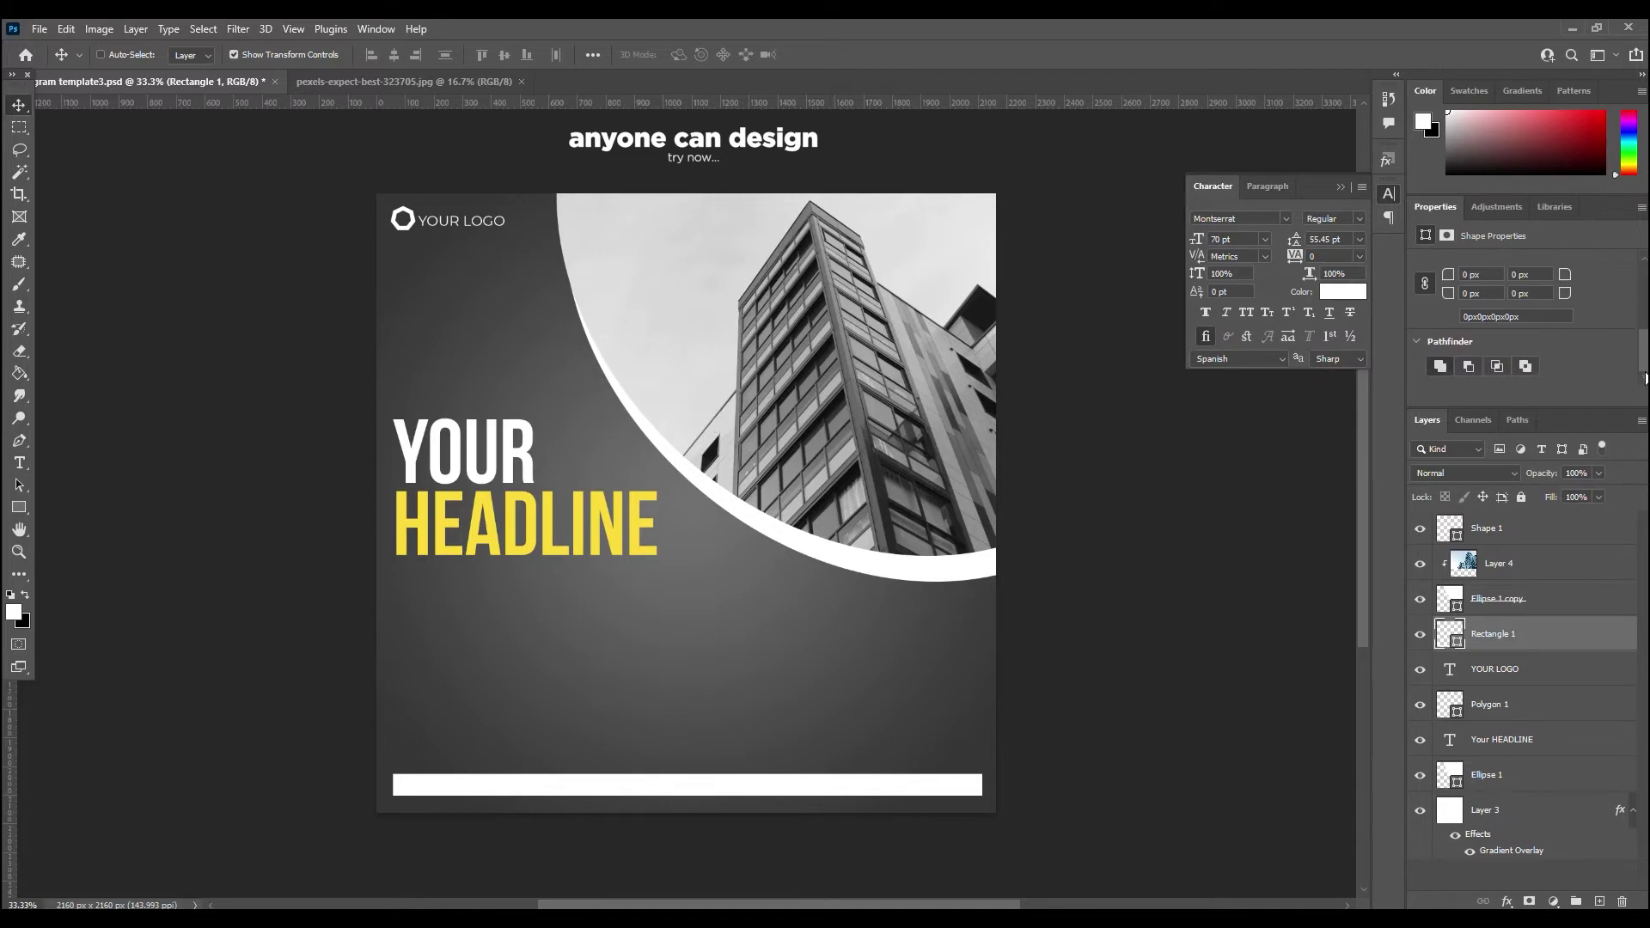
{"action": "mouse_move", "coordinate": [1448, 275]}
{"action": "left_mouse_down"}
{"action": "mouse_move", "coordinate": [1474, 293]}
{"action": "mouse_move", "coordinate": [1451, 277]}
{"action": "left_mouse_up"}
{"action": "type", "text": "37.5"}
{"action": "key", "text": "Return"}
{"action": "left_click_drag", "start_coordinate": [1450, 278], "coordinate": [1477, 284]}
{"action": "key", "text": "ctrl+z"}
{"action": "left_click", "coordinate": [25, 597]}
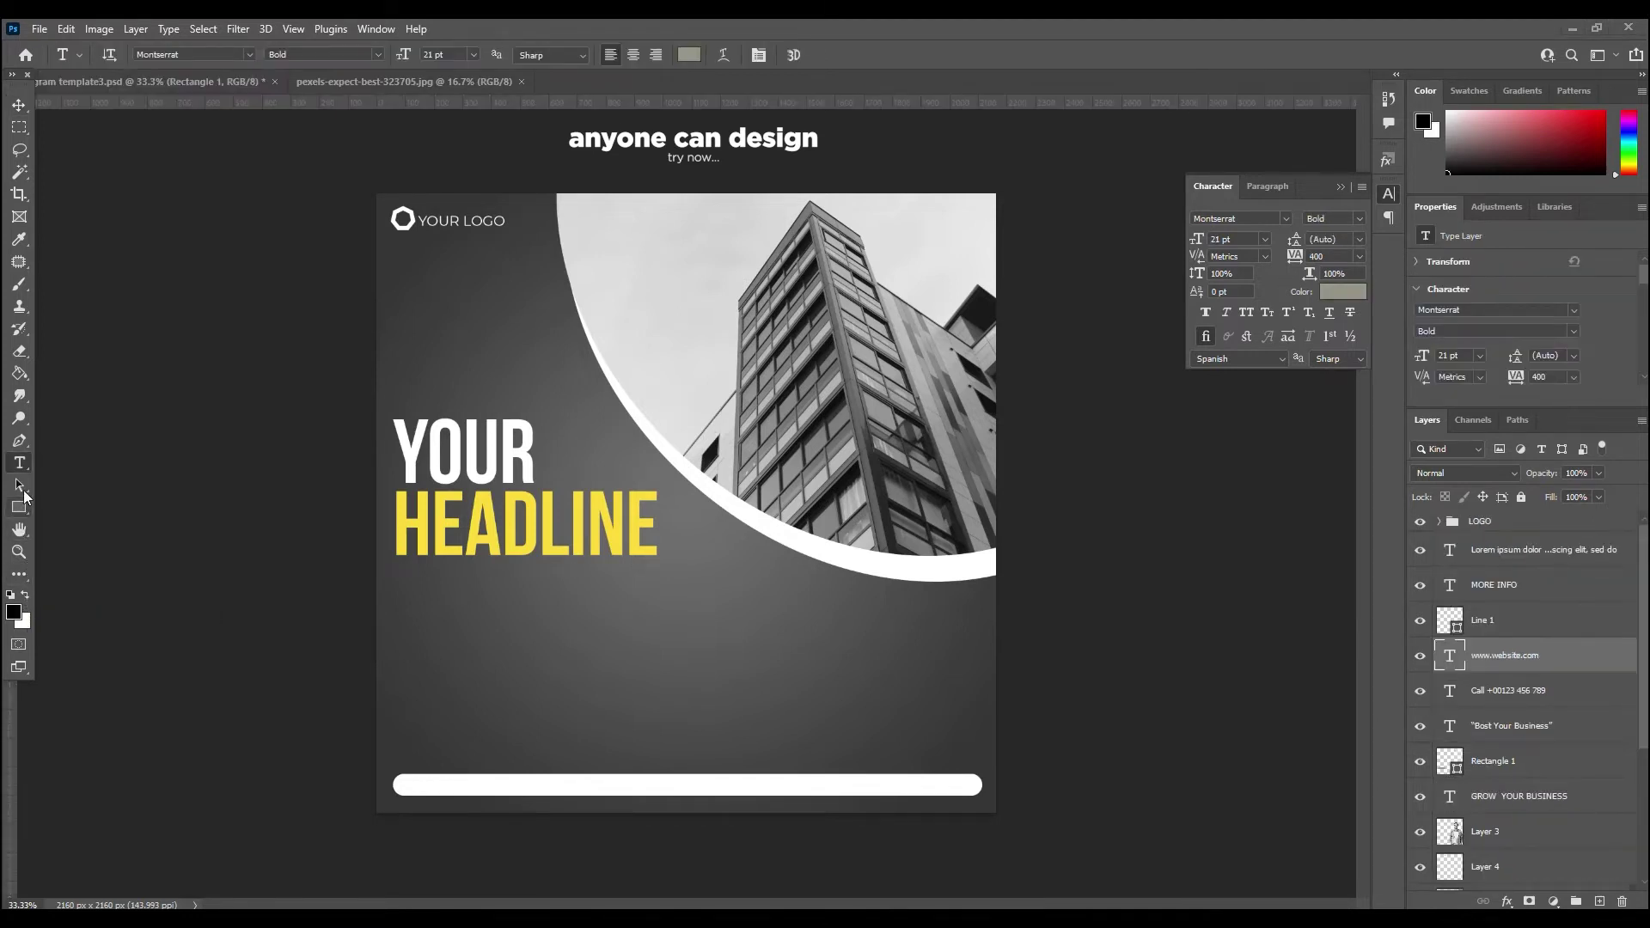
{"action": "left_click", "coordinate": [461, 679]}
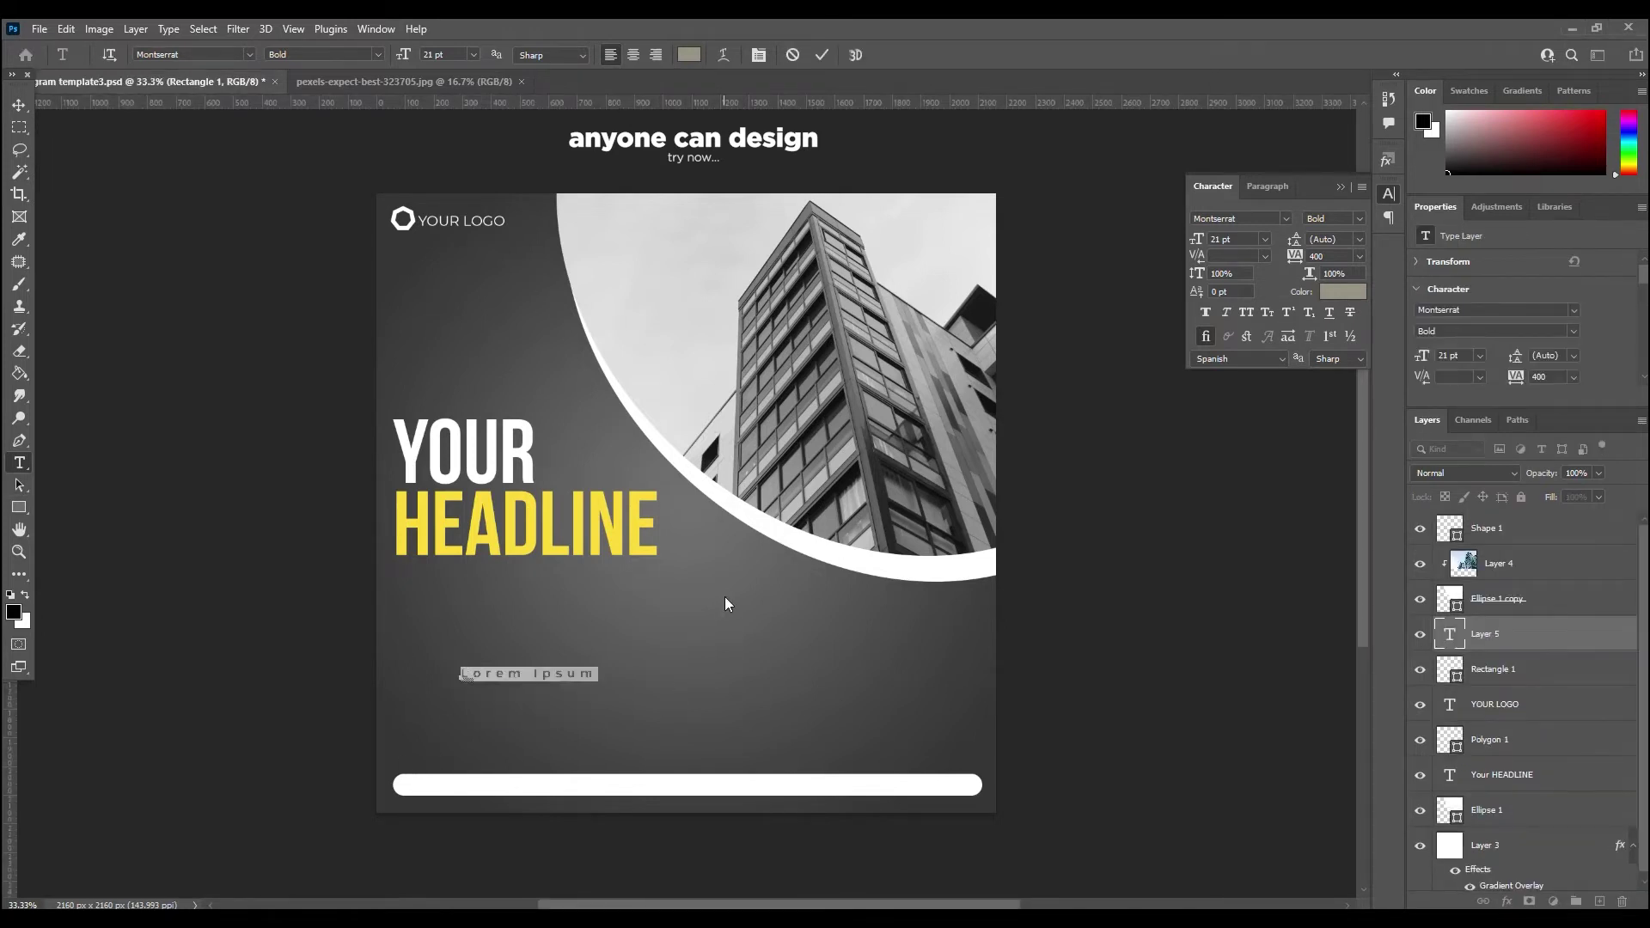
{"action": "type", "text": "www"}
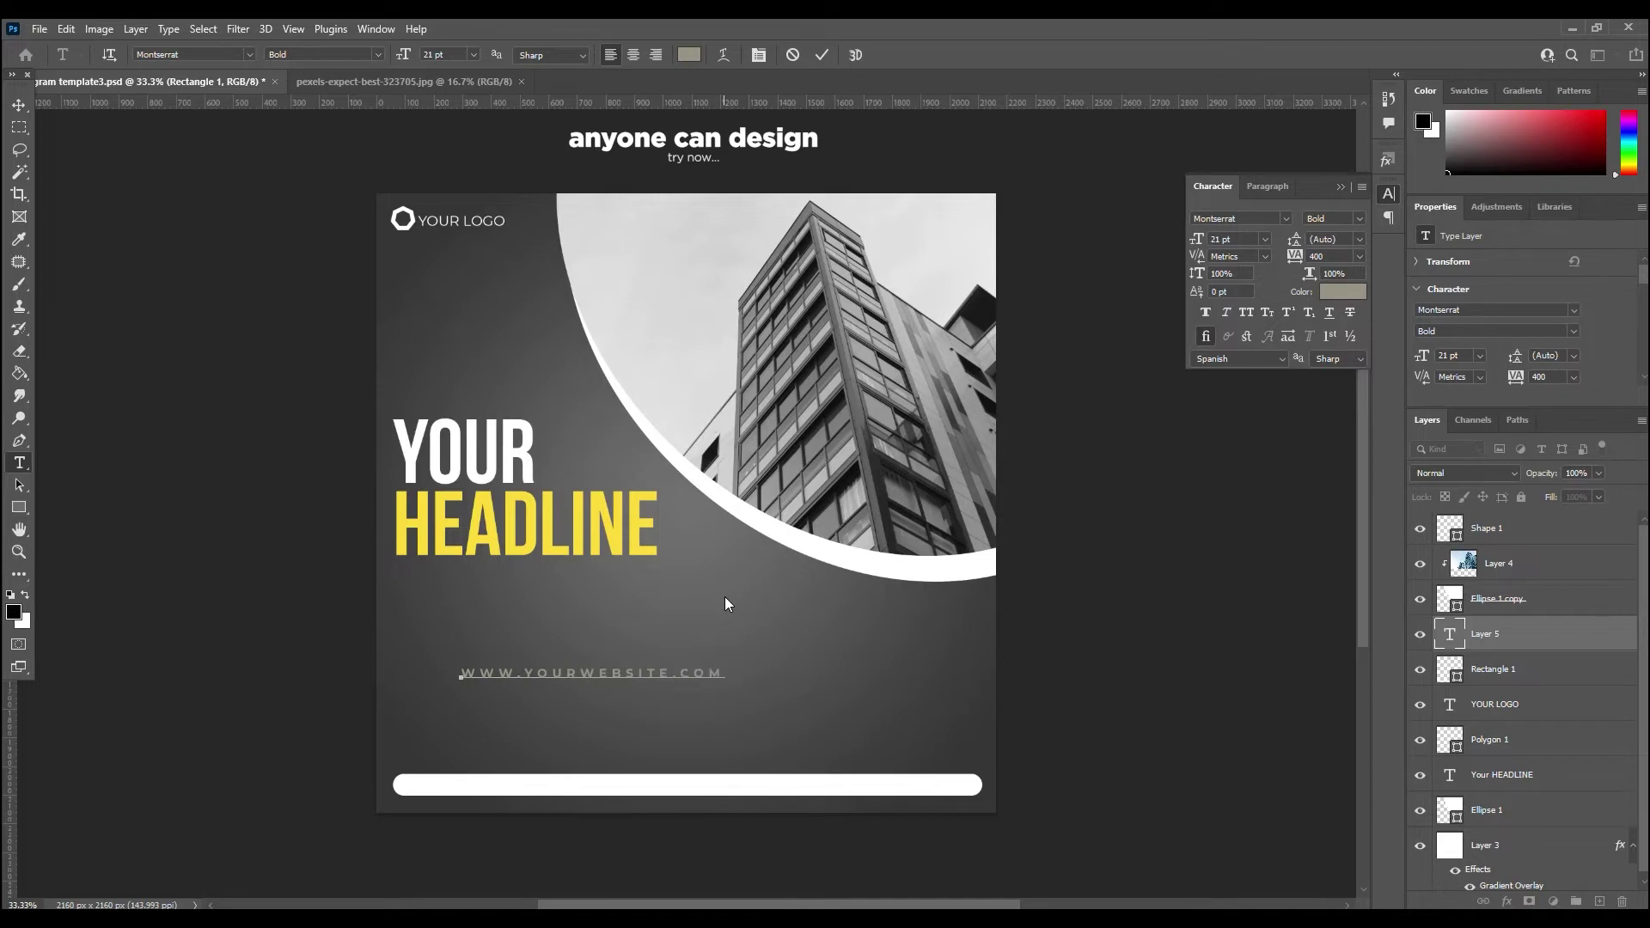
{"action": "key", "text": "ctrl+a"}
{"action": "type", "text": "ww"}
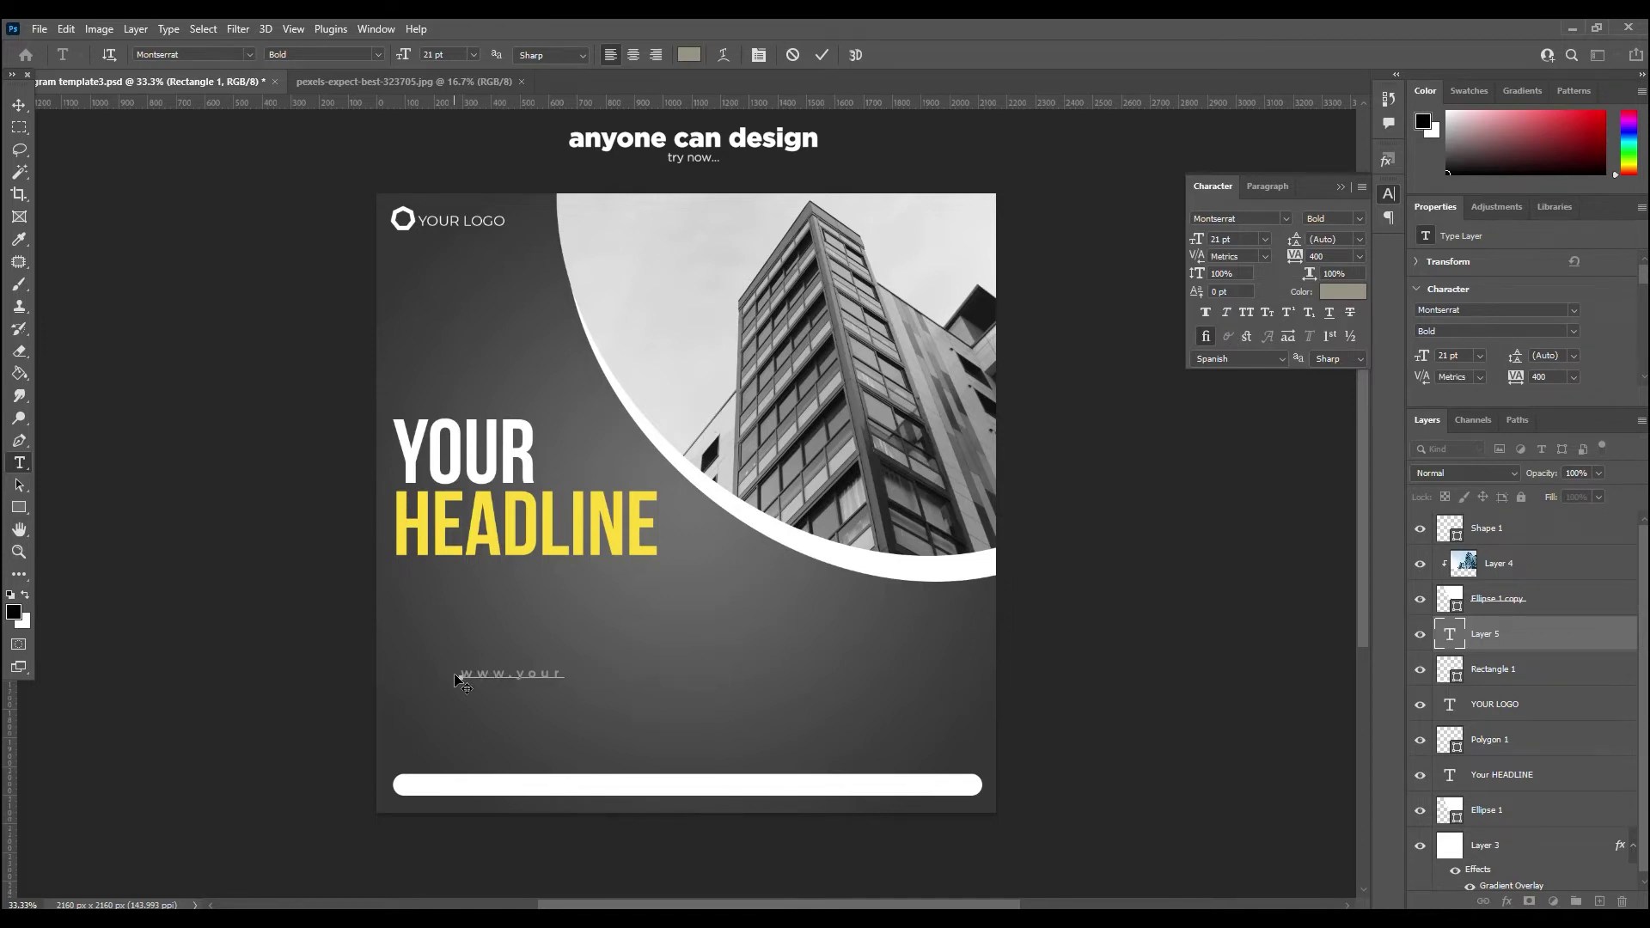
{"action": "type", "text": "m"}
{"action": "key", "text": "ctrl+a"}
- Colour the website text dark and move it onto the left of the white bar
{"action": "left_click", "coordinate": [688, 54]}
{"action": "left_click", "coordinate": [1383, 251]}
{"action": "key", "text": "v"}
{"action": "left_click_drag", "start_coordinate": [510, 676], "coordinate": [460, 786]}
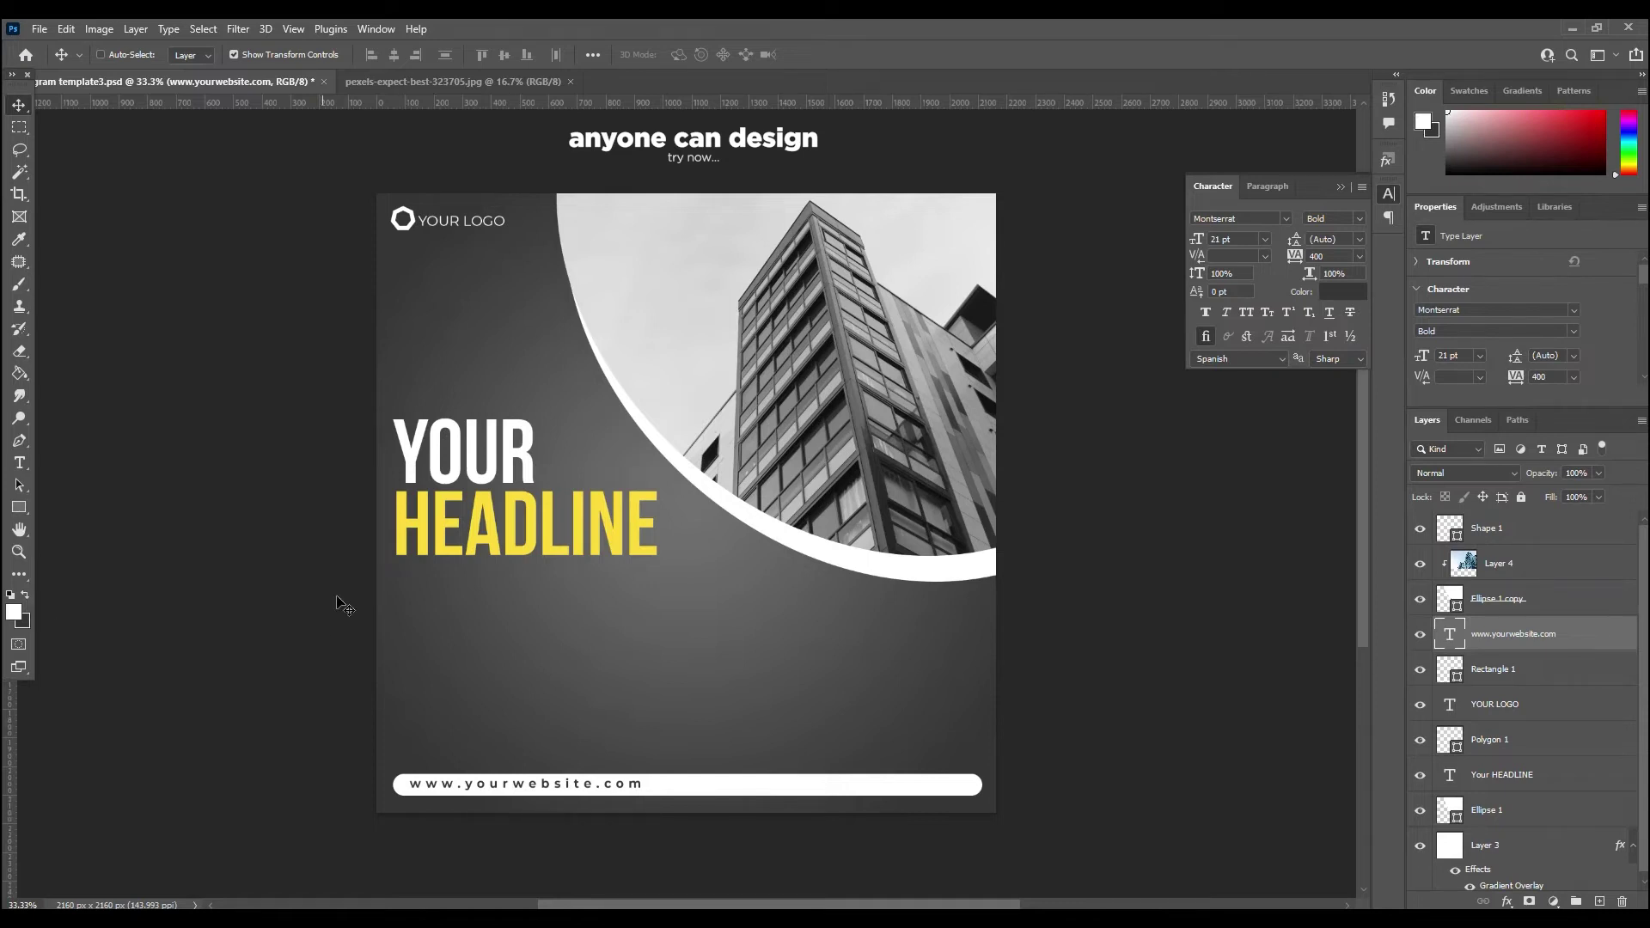
{"action": "left_click", "coordinate": [18, 465]}
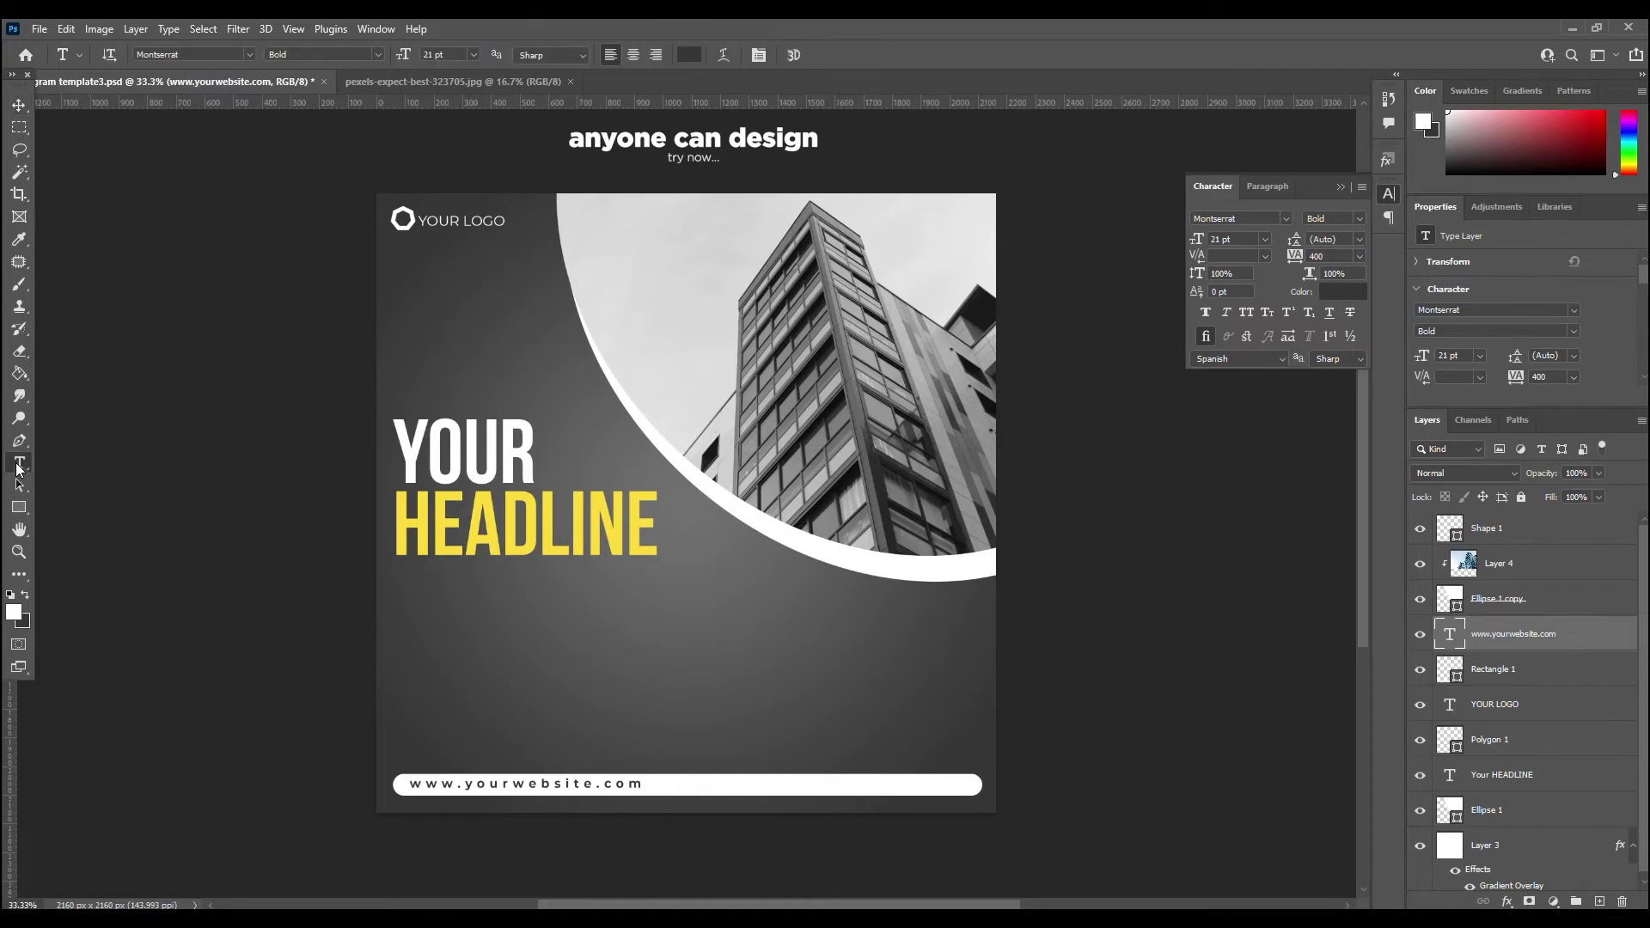
- Add an all-caps 'Lorem ipsum' subheading text layer beneath the headline
{"action": "key", "text": "ctrl+semicolon"}
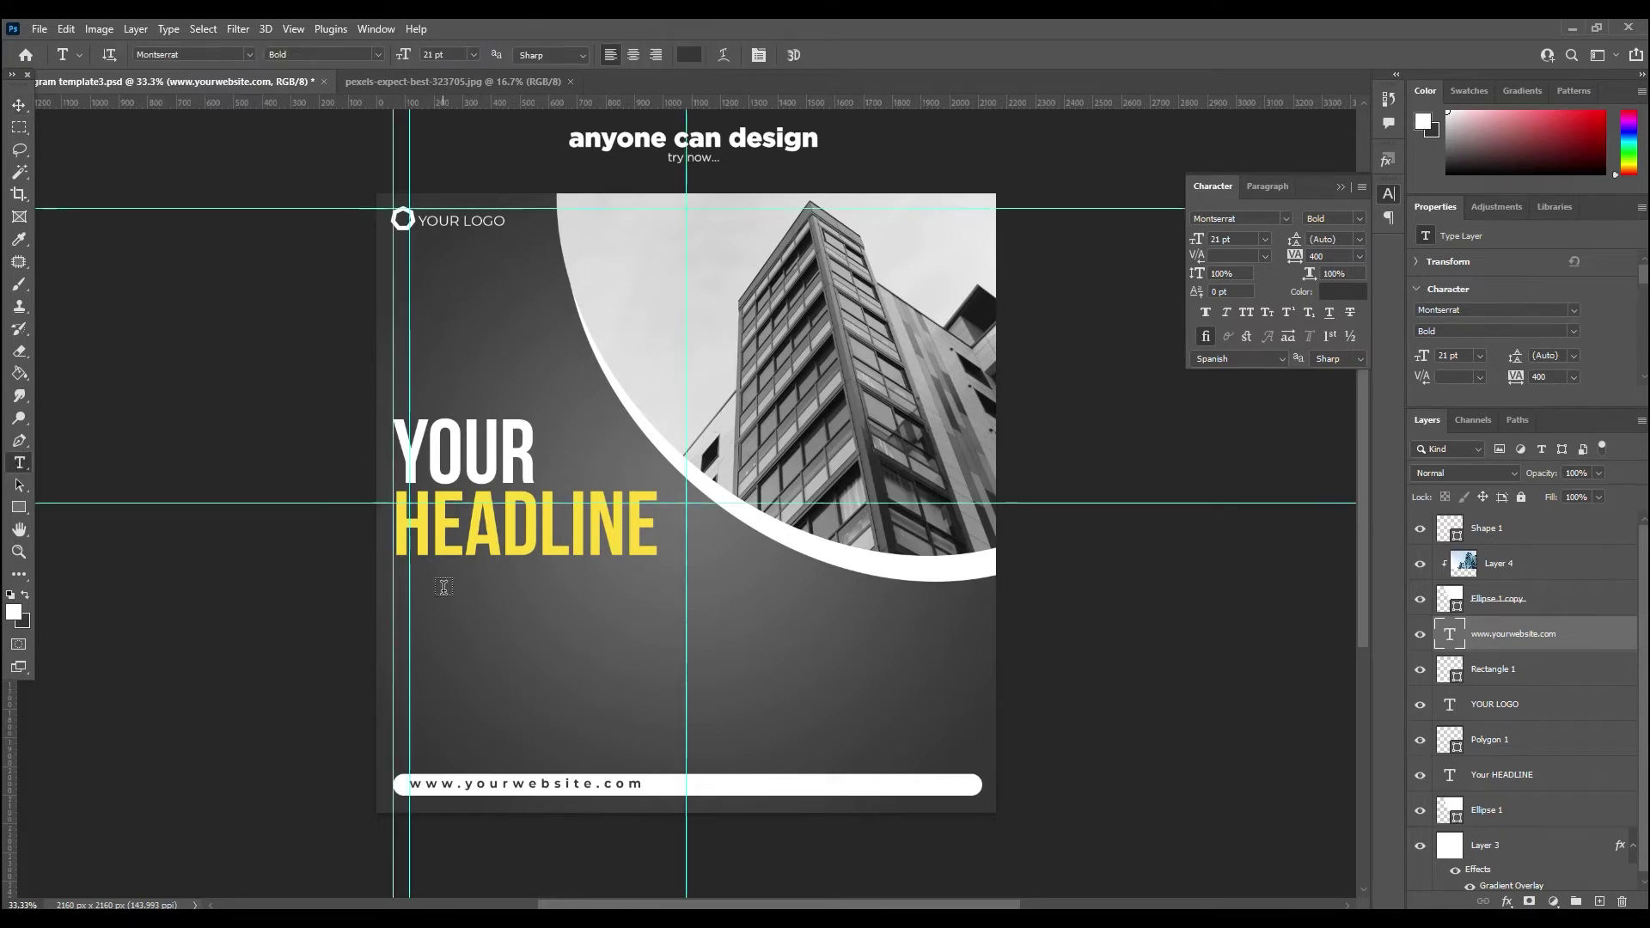
{"action": "left_click", "coordinate": [396, 599]}
{"action": "left_click_drag", "start_coordinate": [534, 597], "coordinate": [660, 615]}
{"action": "type", "text": "Lorem ipsum"}
{"action": "left_click", "coordinate": [1246, 313]}
{"action": "left_click", "coordinate": [1358, 256]}
{"action": "left_click", "coordinate": [1336, 327]}
{"action": "key", "text": "ctrl+Return"}
{"action": "key", "text": "v"}
- Edit the subheading to LOREM IPSUM LOREM with tracking 40, then draw a paragraph box below
{"action": "double_click", "coordinate": [481, 577]}
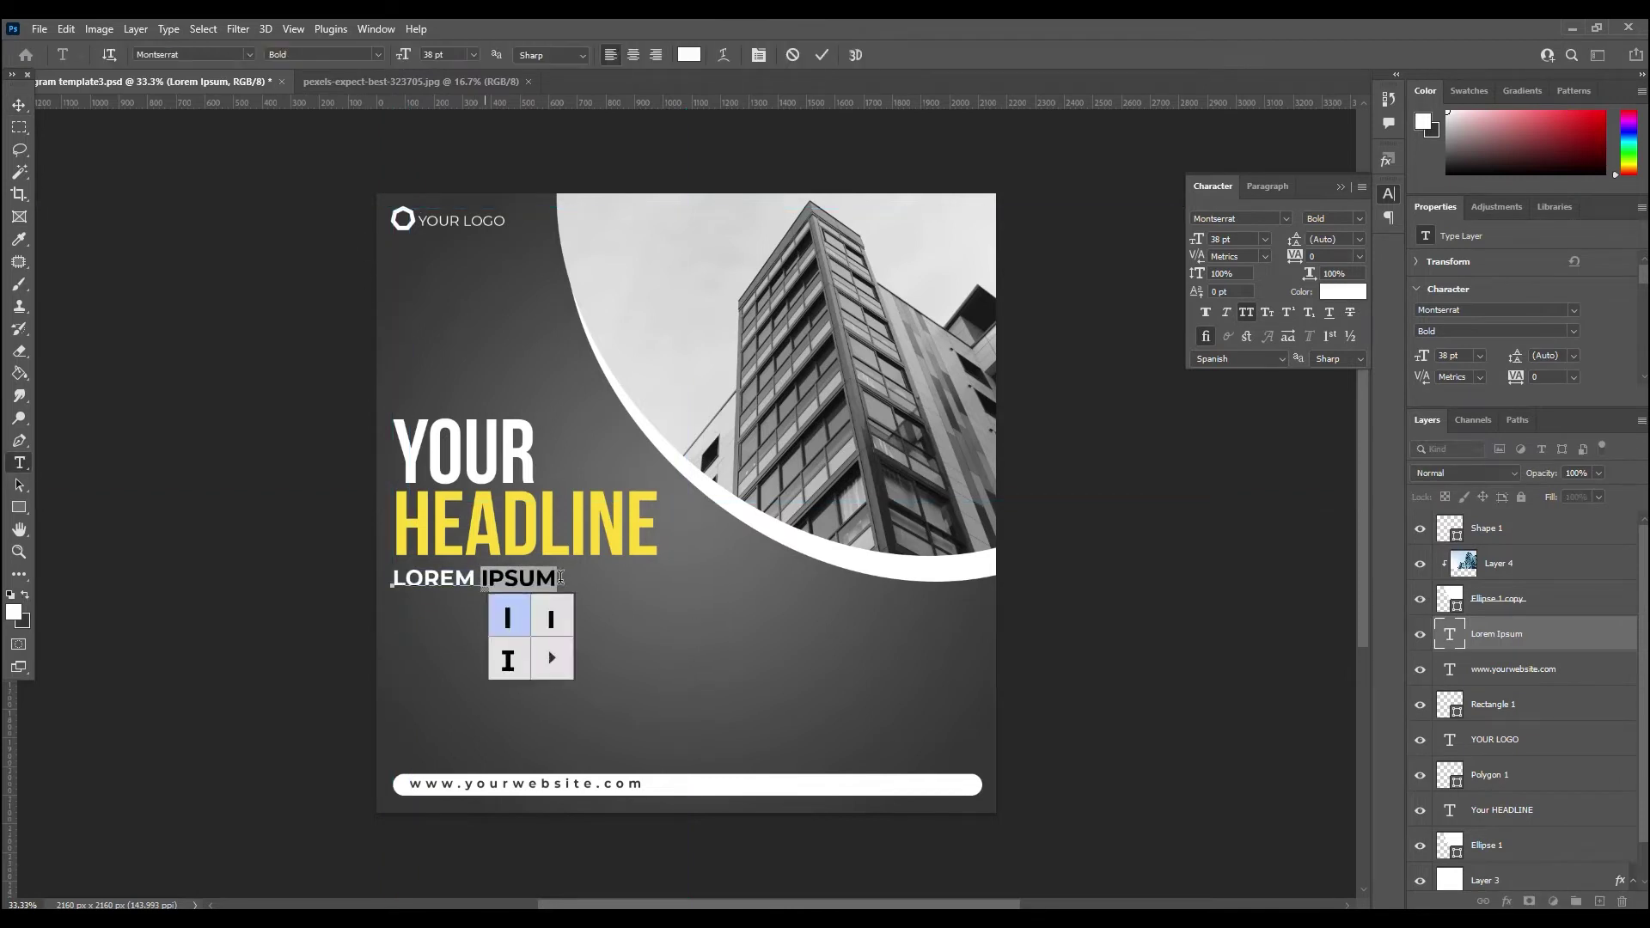
{"action": "type", "text": "Lorem ipsum"}
{"action": "key", "text": "BackSpace"}
{"action": "key", "text": "BackSpace"}
{"action": "key", "text": "BackSpace"}
{"action": "key", "text": "ctrl+a"}
{"action": "left_click_drag", "start_coordinate": [1295, 256], "coordinate": [1319, 256]}
{"action": "key", "text": "ctrl+Return"}
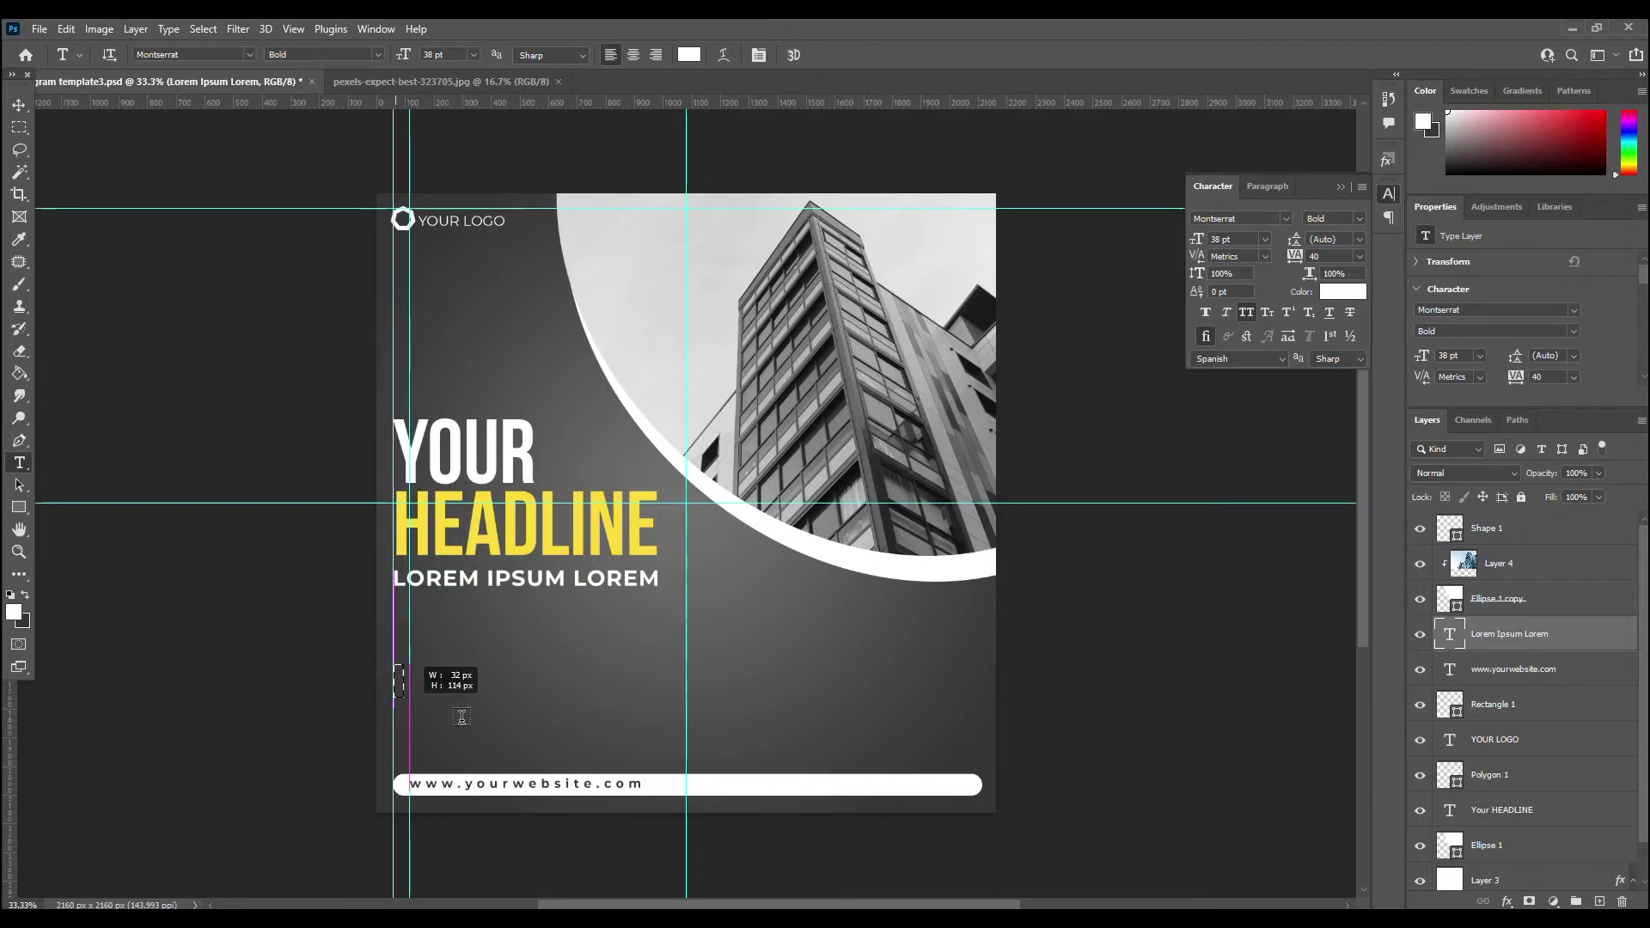
{"action": "left_click_drag", "start_coordinate": [393, 664], "coordinate": [981, 724]}
- Set the body paragraph's font to Akrobat at 30 pt
{"action": "left_click", "coordinate": [189, 54]}
{"action": "type", "text": "Akrobat"}
{"action": "left_click", "coordinate": [198, 160]}
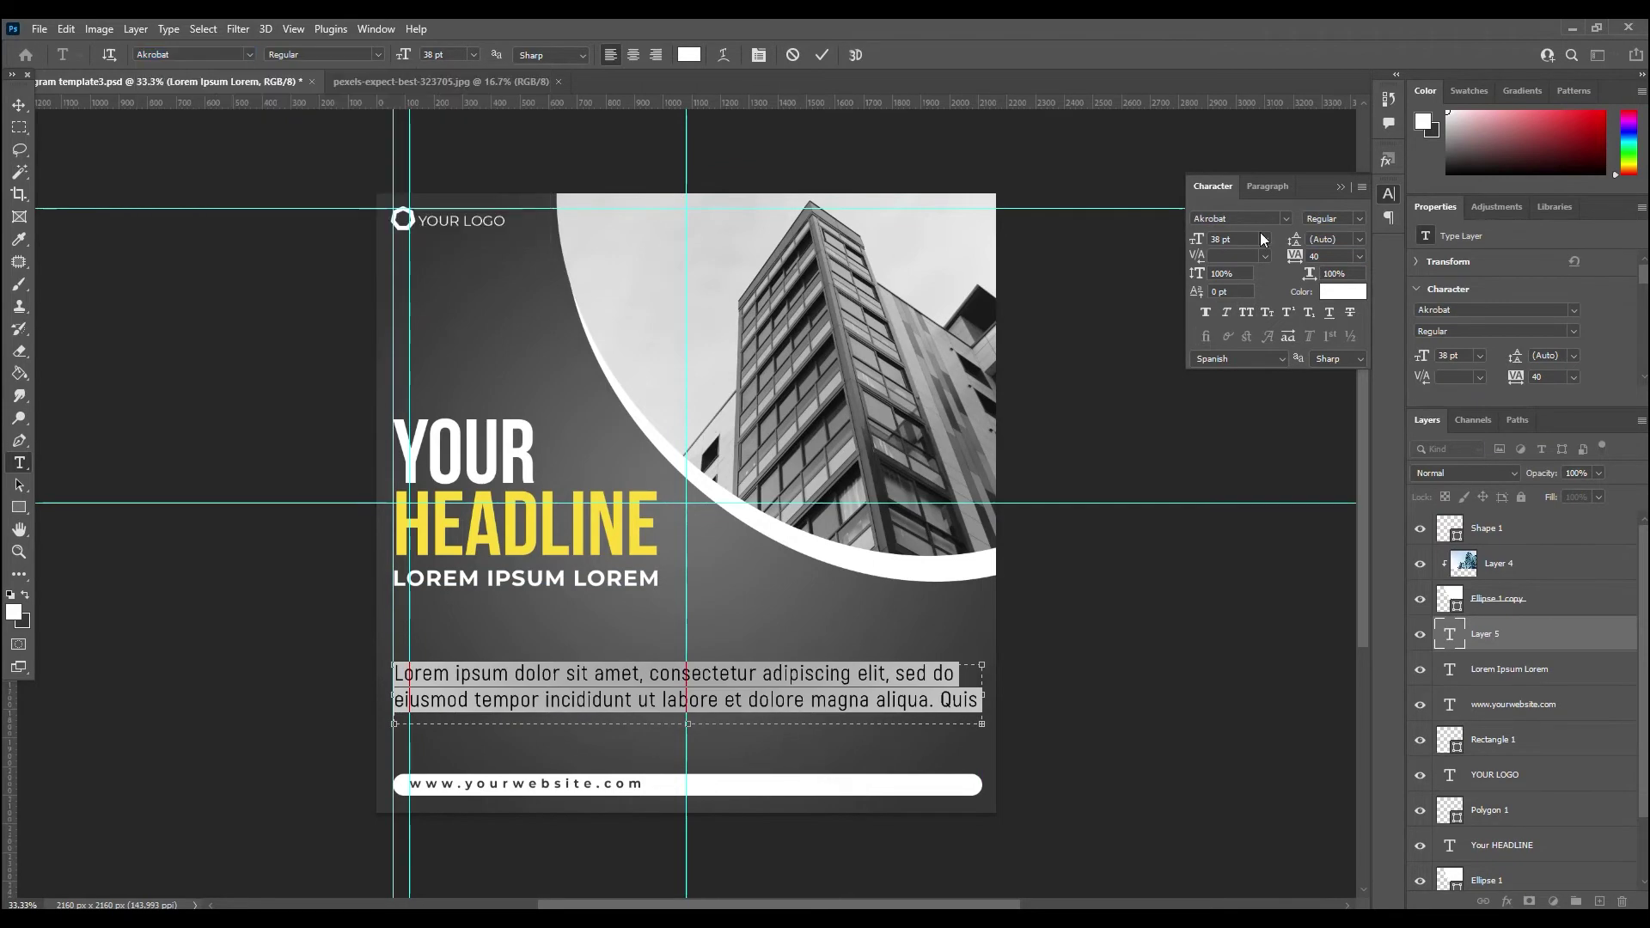
{"action": "left_click_drag", "start_coordinate": [1198, 239], "coordinate": [1178, 239]}
- Justify the paragraph text, extend its box downward, and commit it
{"action": "left_click", "coordinate": [1268, 185]}
{"action": "left_click", "coordinate": [1348, 218]}
{"action": "left_click_drag", "start_coordinate": [688, 723], "coordinate": [696, 735]}
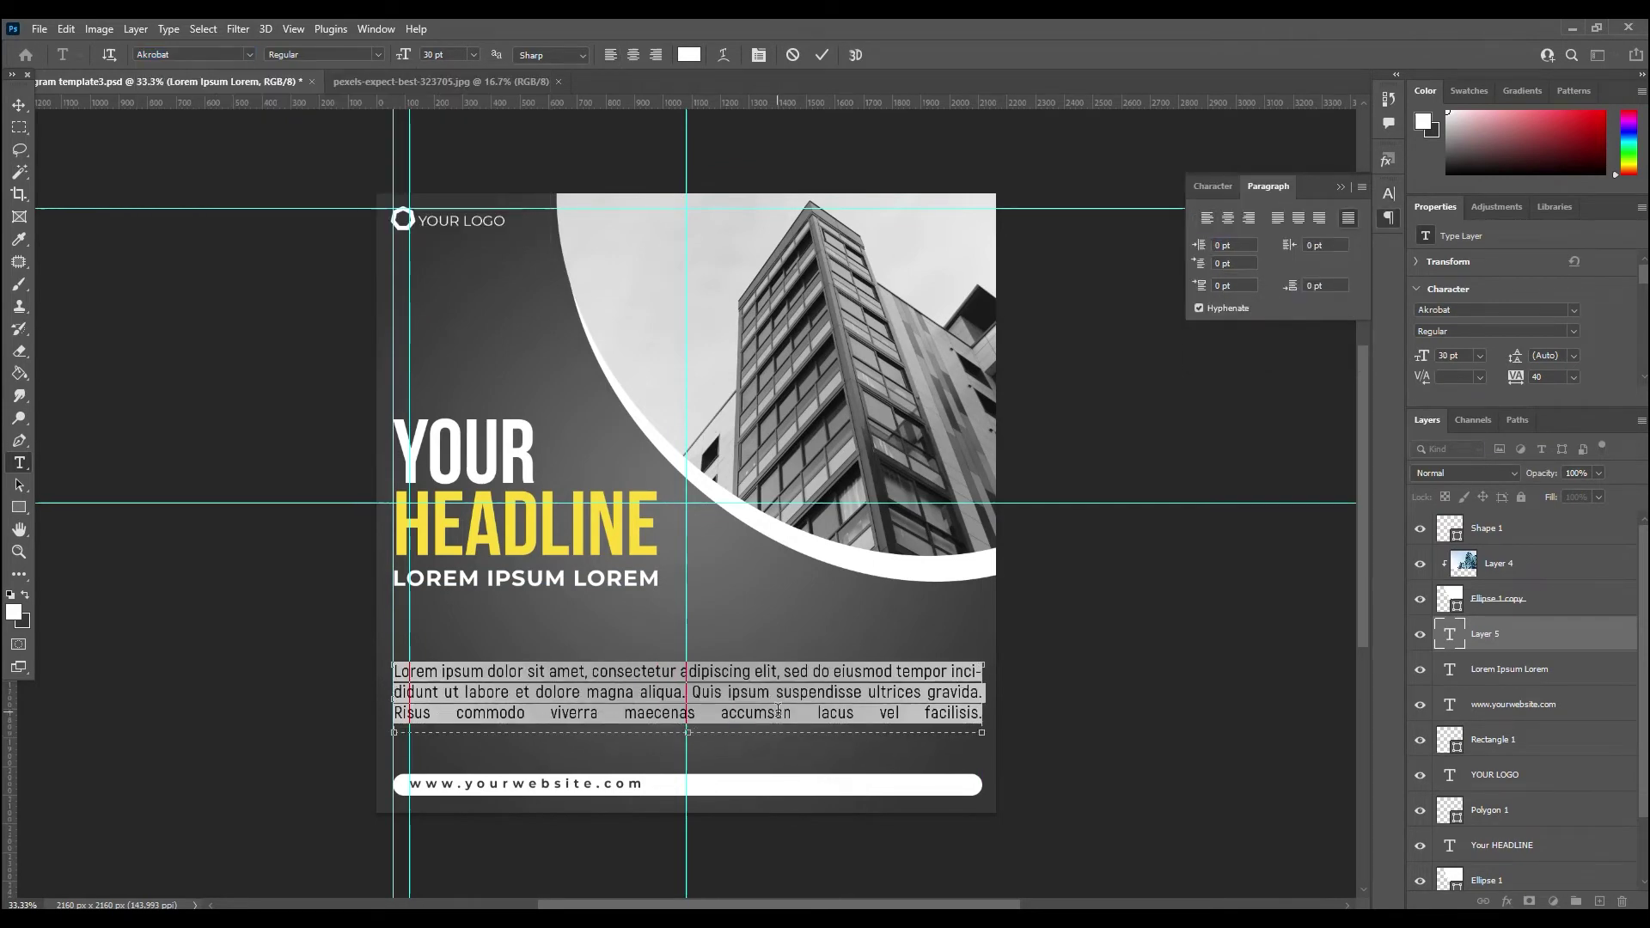
{"action": "left_click", "coordinate": [1207, 217]}
{"action": "left_click", "coordinate": [19, 104]}
- Hide guides, nudge the paragraph up slightly, and drop an envelope icon into the website bar
{"action": "key", "text": "ctrl+h"}
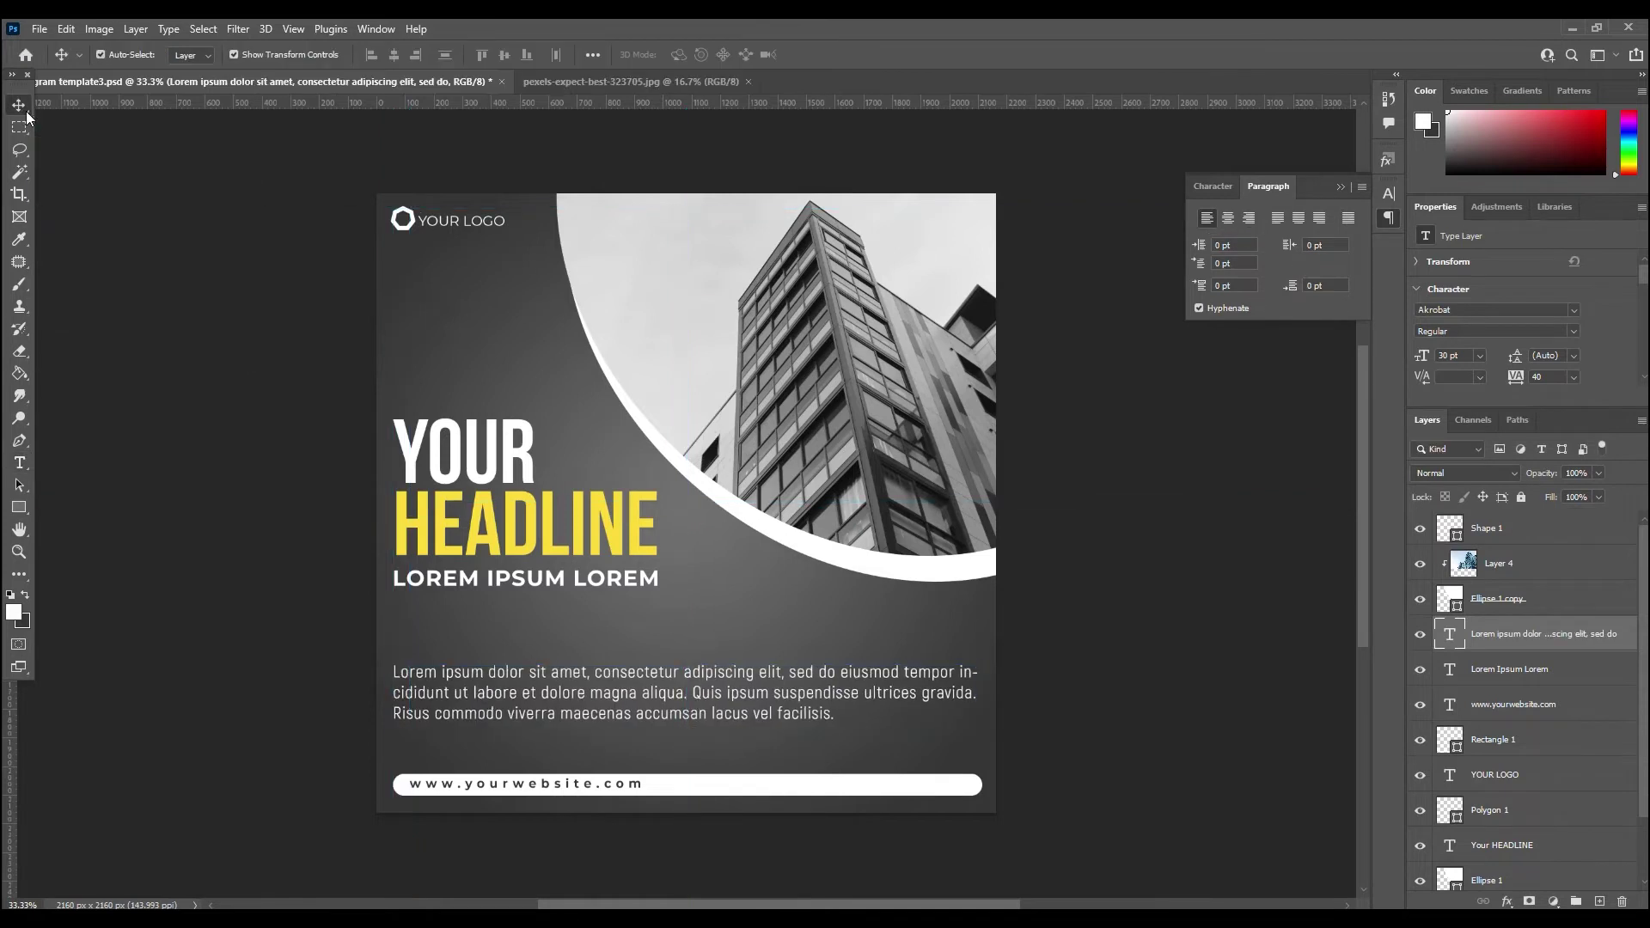
{"action": "key", "text": "shift+Up"}
{"action": "key", "text": "shift+Up"}
{"action": "key", "text": "shift+Up"}
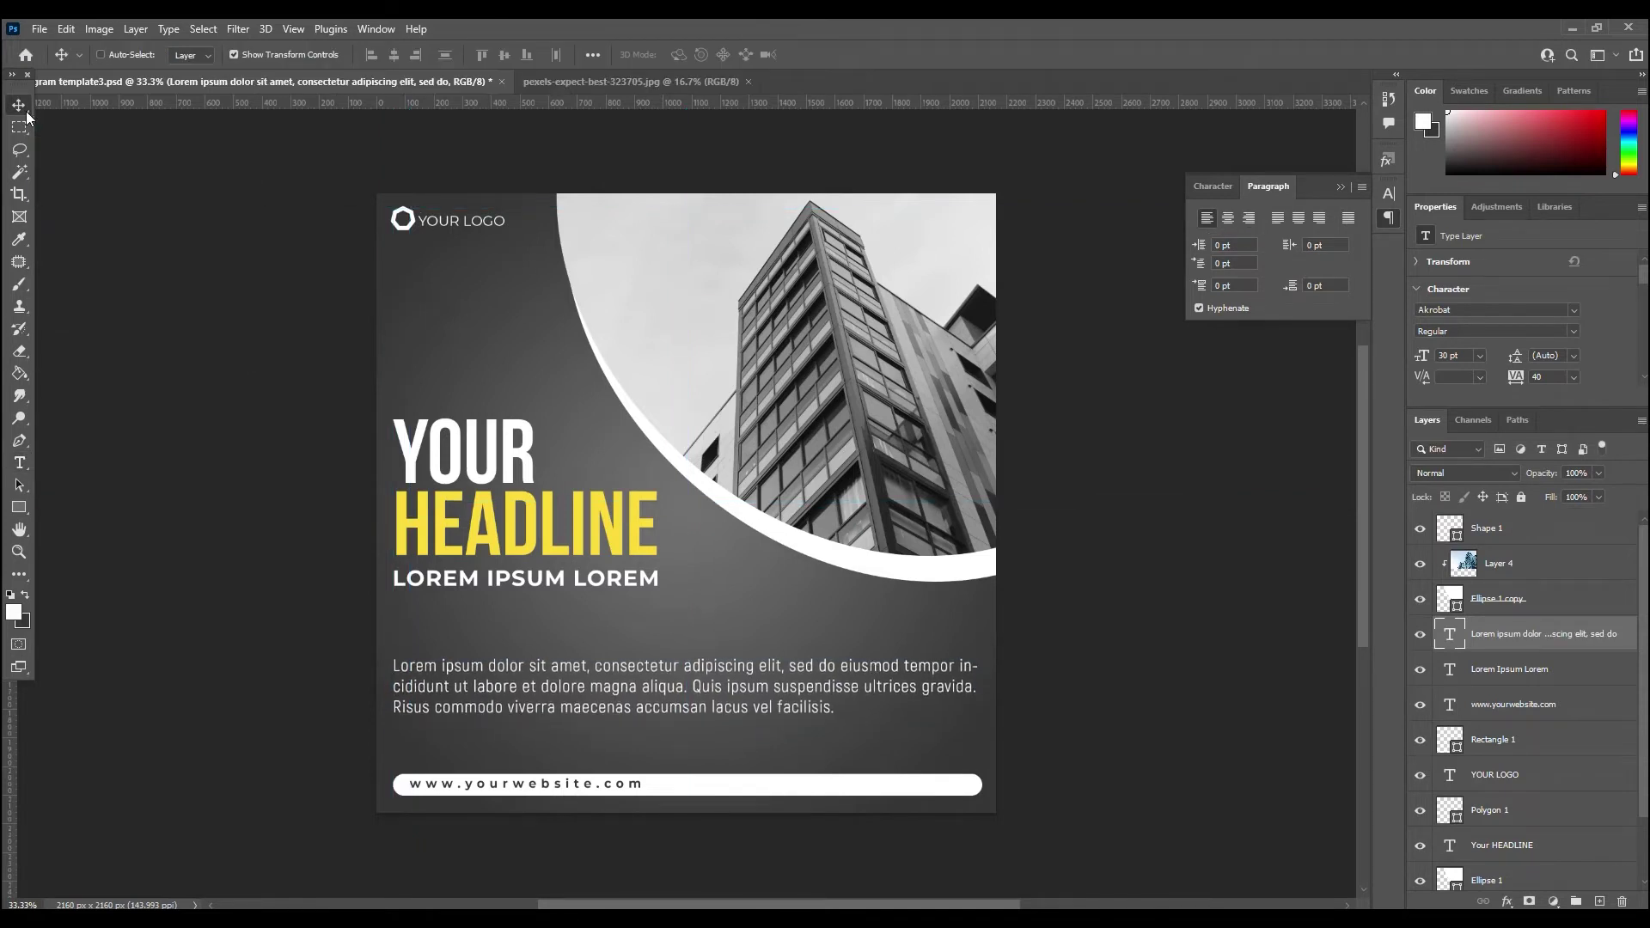
{"action": "key", "text": "shift+Up"}
{"action": "key", "text": "Up"}
{"action": "key", "text": "Up"}
{"action": "key", "text": "Up"}
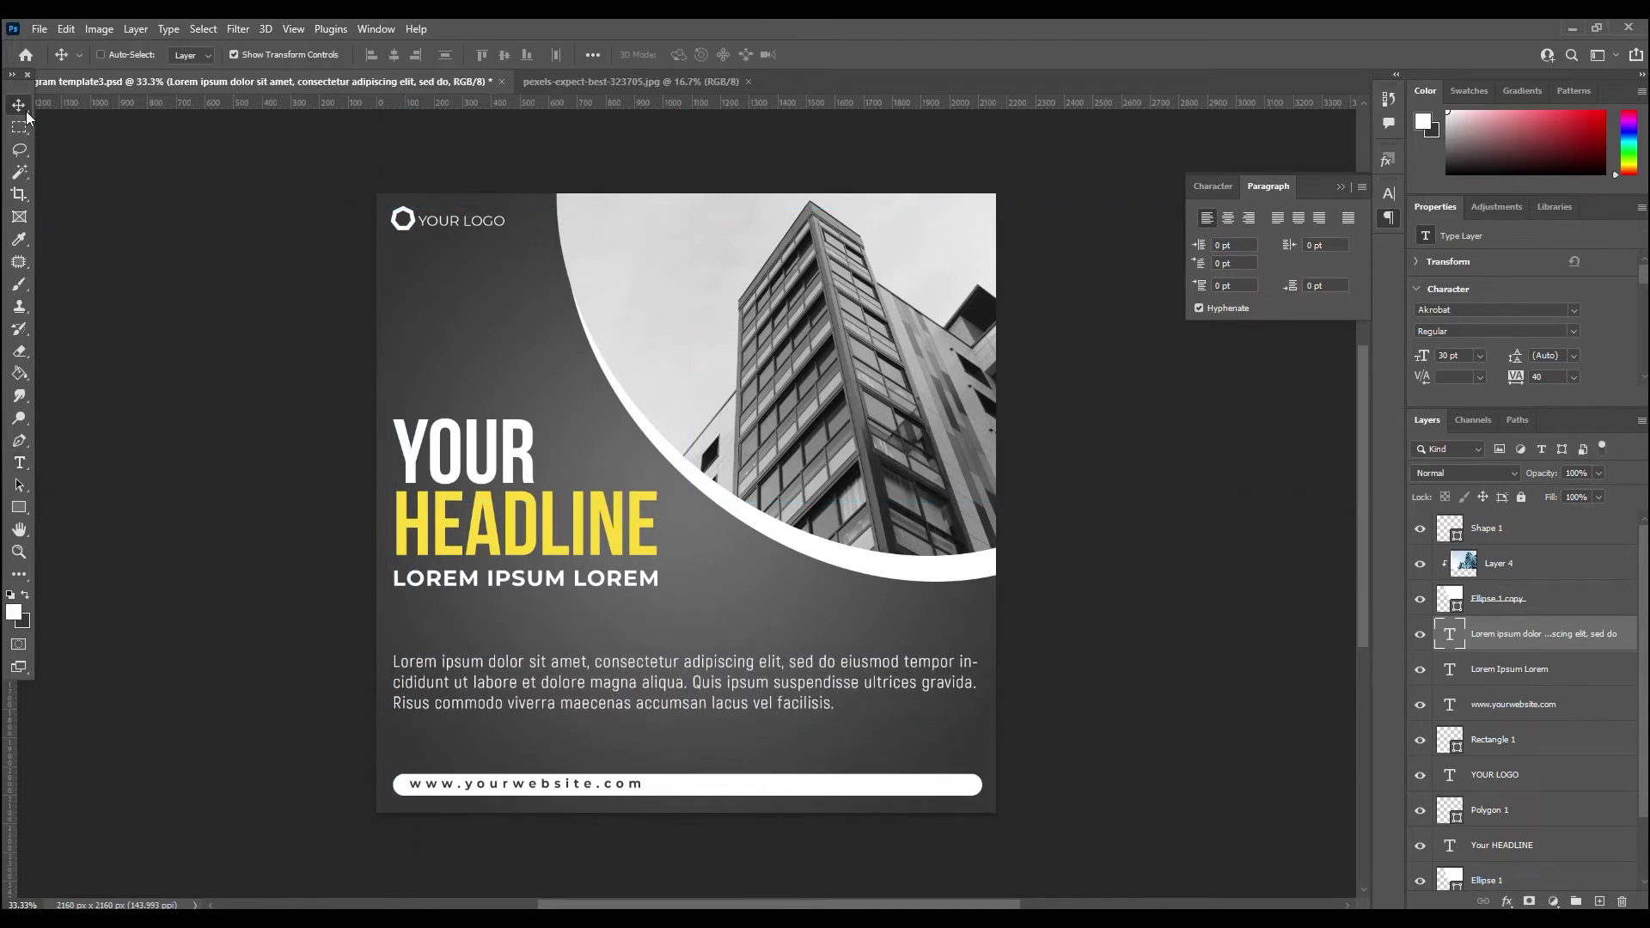
{"action": "left_click_drag", "start_coordinate": [872, 784], "coordinate": [684, 782]}
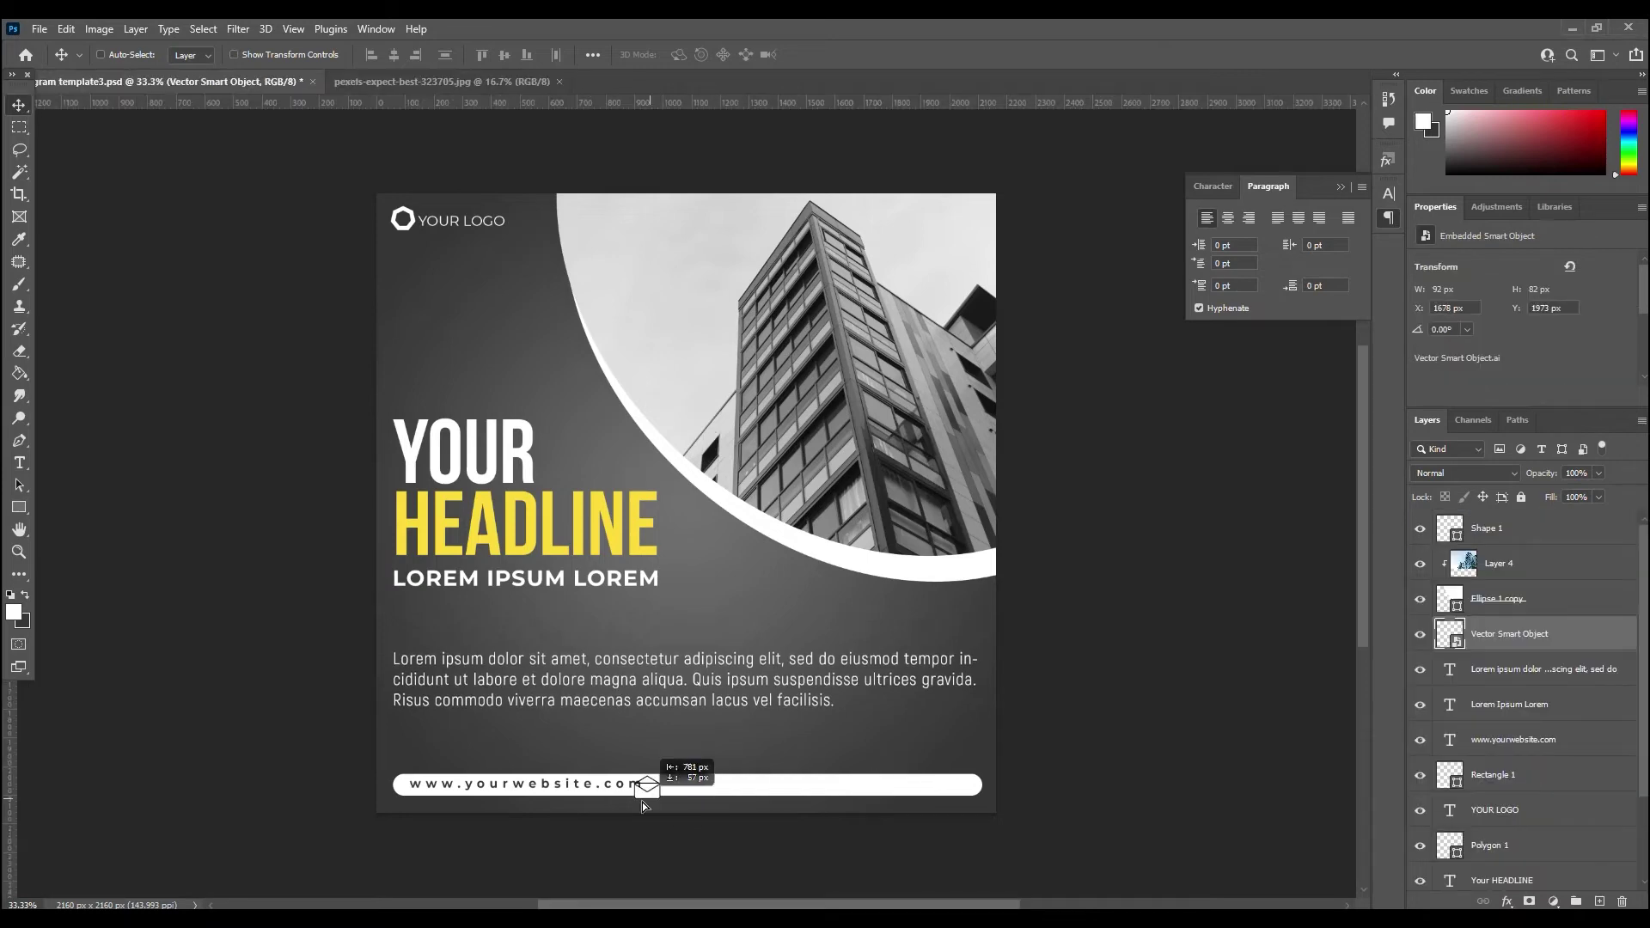
- Copy the website text to the right end of the bottom bar
{"action": "scroll", "coordinate": [685, 778], "scroll_direction": "up", "scroll_amount": 1}
{"action": "key", "text": "t"}
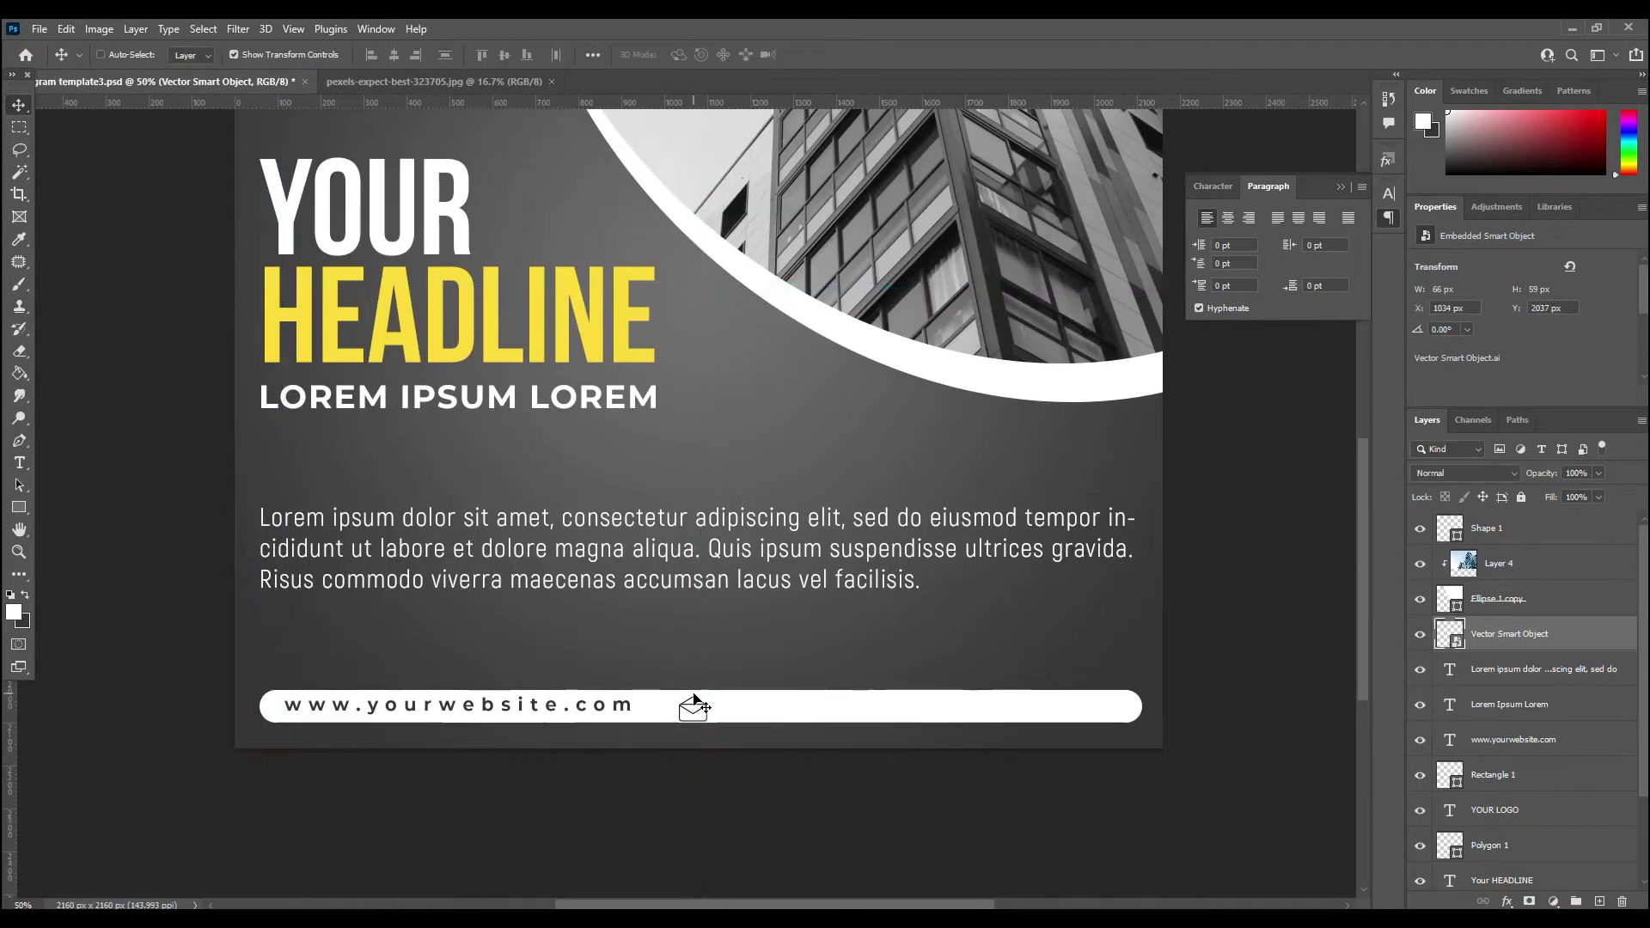
{"action": "left_click", "coordinate": [563, 704]}
{"action": "left_click_drag", "start_coordinate": [483, 676], "coordinate": [975, 676]}
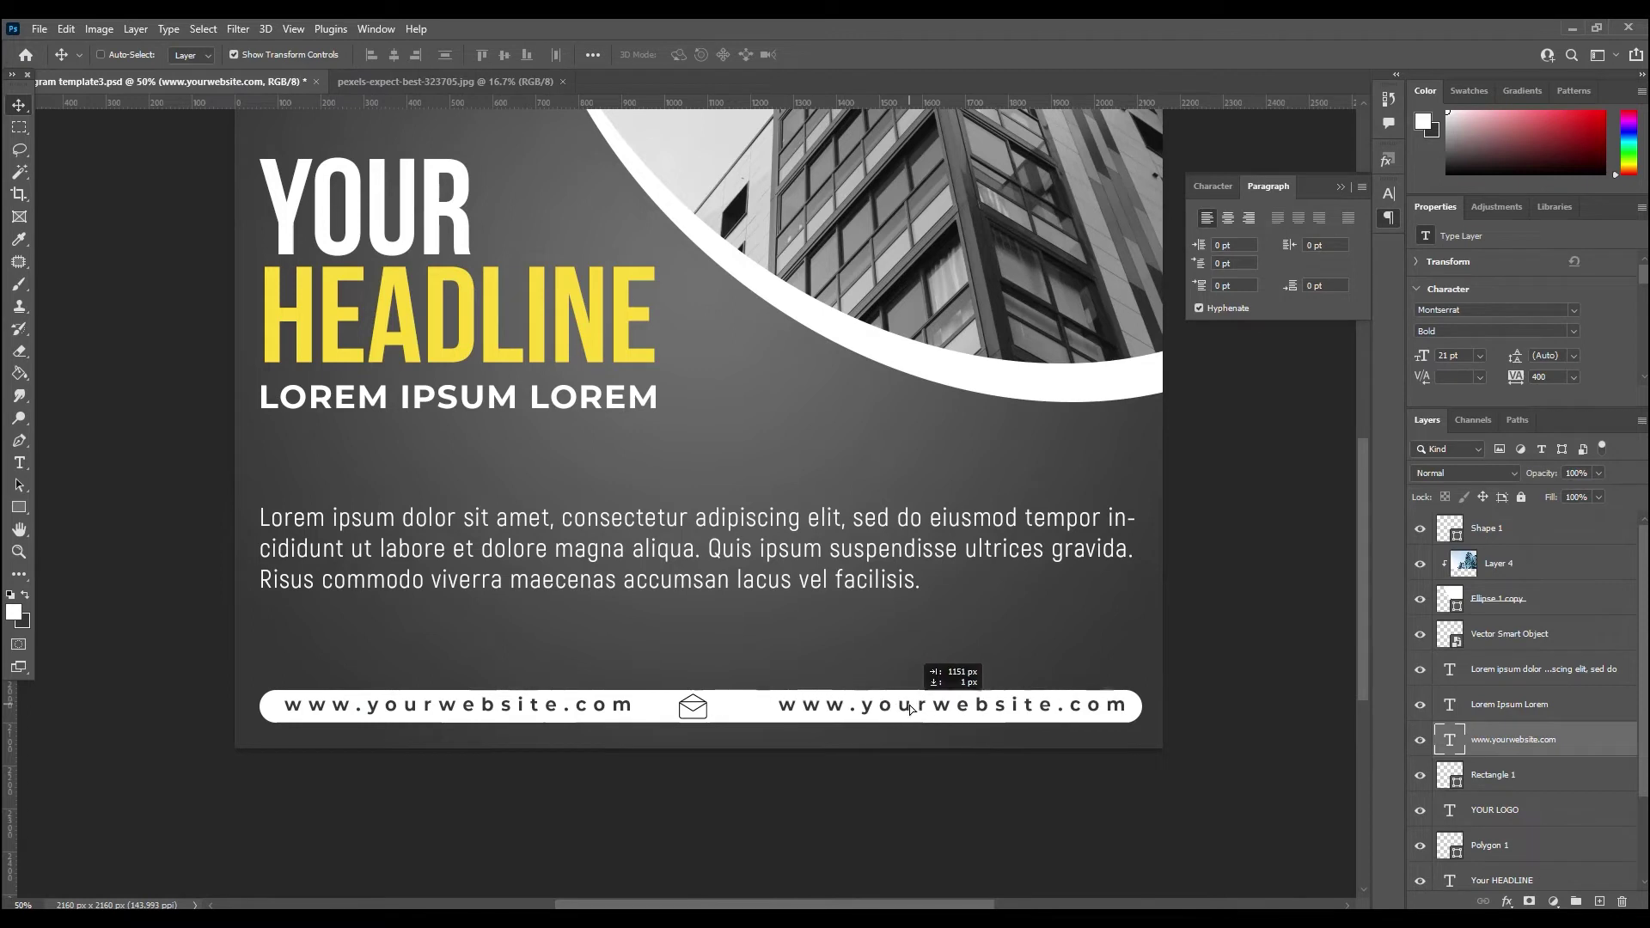
- Replace the copied text with a placeholder e-mail address and move it to the bar's right end
{"action": "double_click", "coordinate": [823, 696]}
{"action": "type", "text": "abc@yourema"}
{"action": "key", "text": "BackSpace"}
{"action": "key", "text": "BackSpace"}
{"action": "key", "text": "BackSpace"}
{"action": "type", "text": ".com"}
{"action": "left_click", "coordinate": [1213, 185]}
{"action": "key", "text": "ctrl+Return"}
{"action": "key", "text": "v"}
{"action": "left_click_drag", "start_coordinate": [893, 710], "coordinate": [1092, 711]}
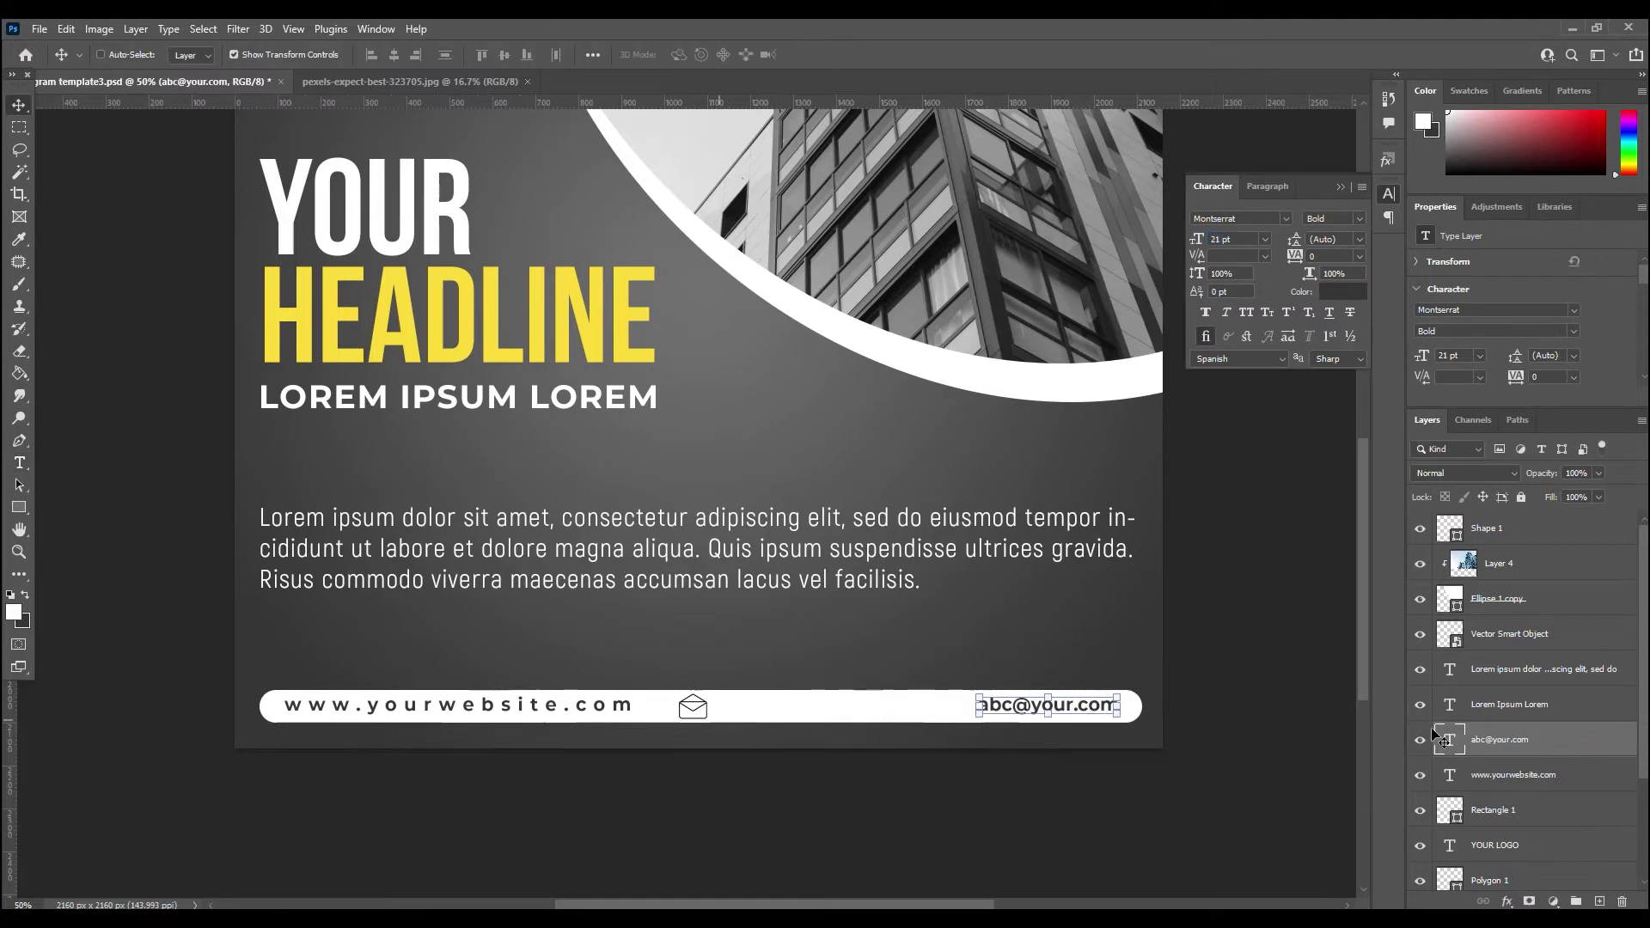
- Rename the envelope layer 'icon' and position it beside the e-mail address
{"action": "double_click", "coordinate": [1499, 633]}
{"action": "type", "text": "ico"}
{"action": "key", "text": "Return"}
{"action": "type", "text": "n"}
{"action": "key", "text": "Return"}
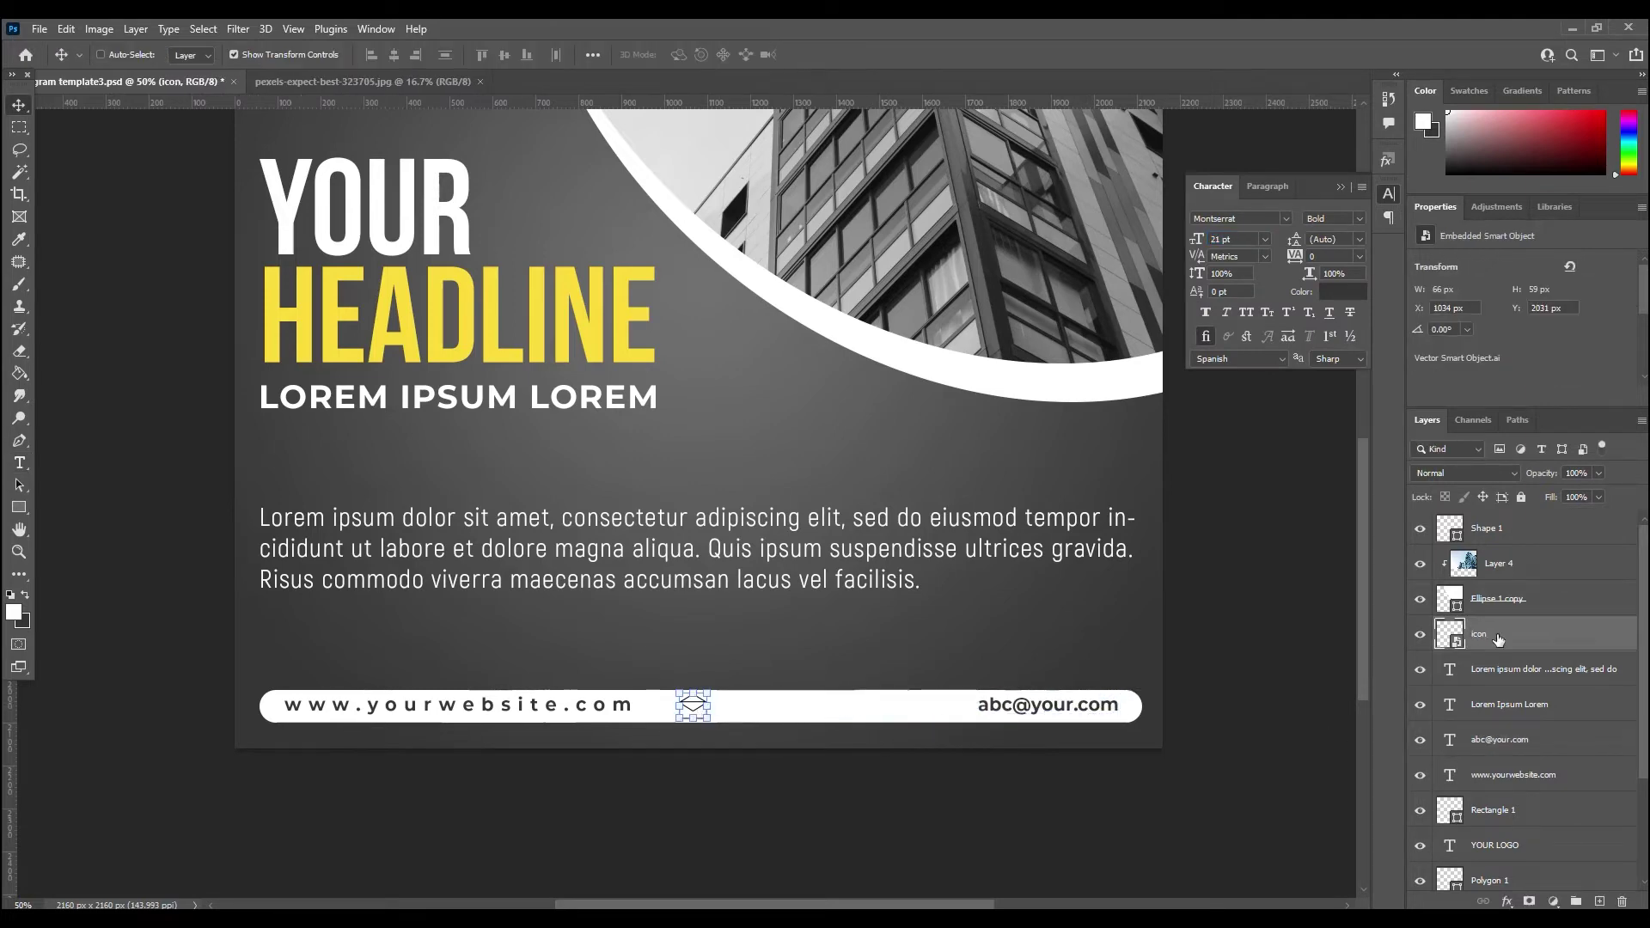
{"action": "left_click_drag", "start_coordinate": [693, 705], "coordinate": [958, 705]}
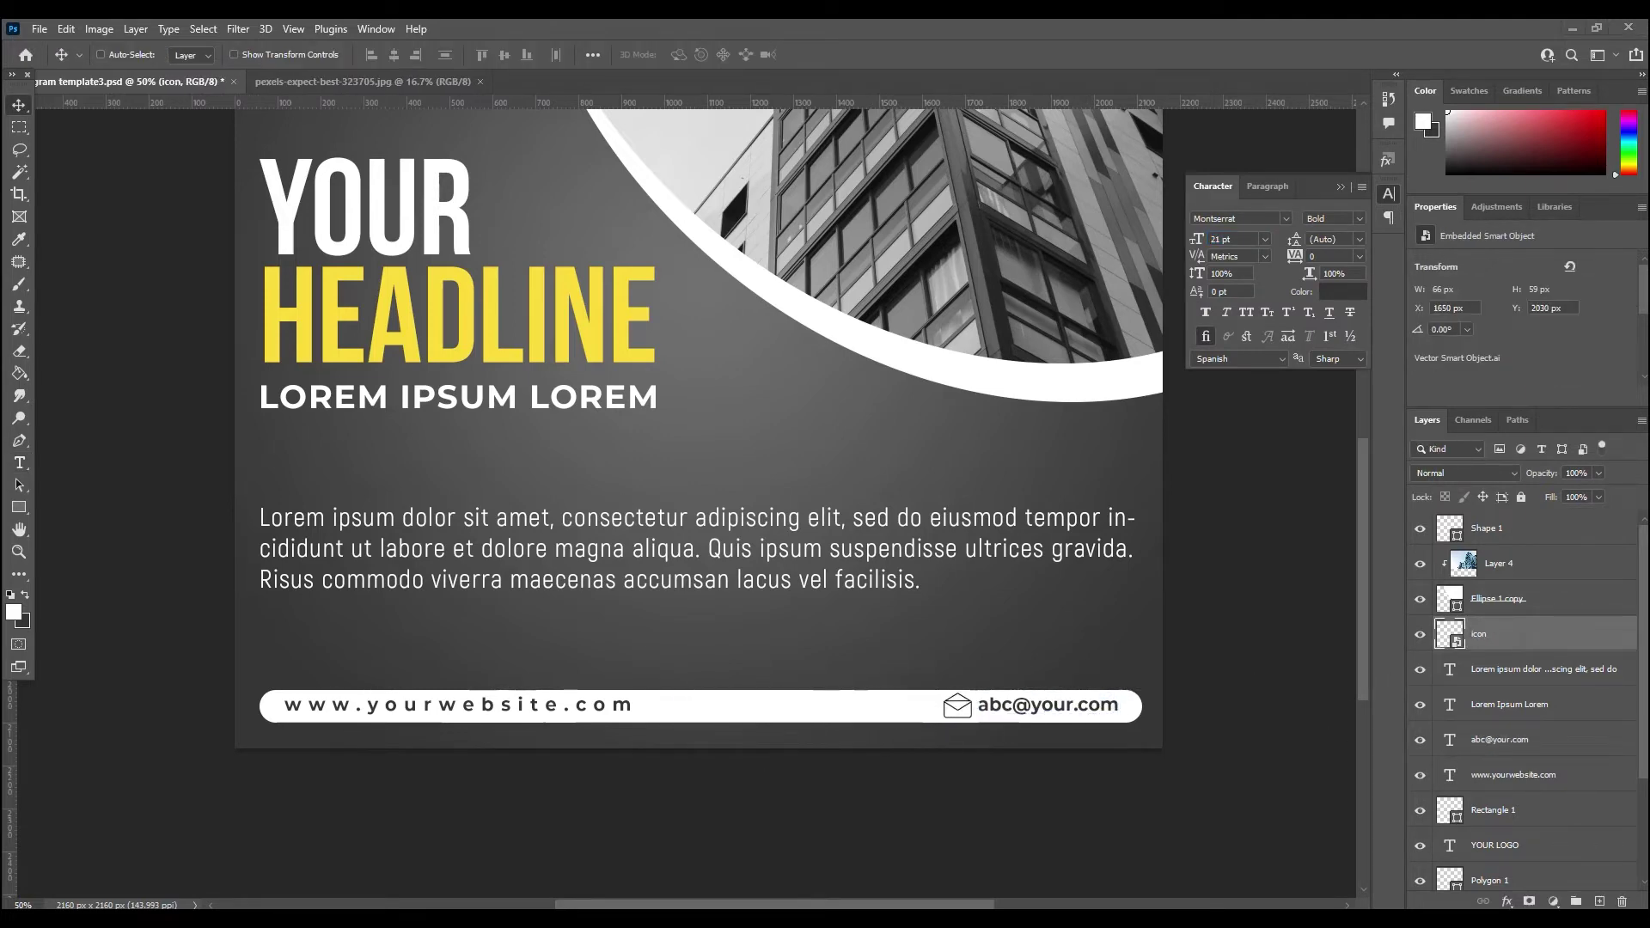
{"action": "key", "text": "ctrl+minus"}
{"action": "left_click_drag", "start_coordinate": [772, 243], "coordinate": [721, 372]}
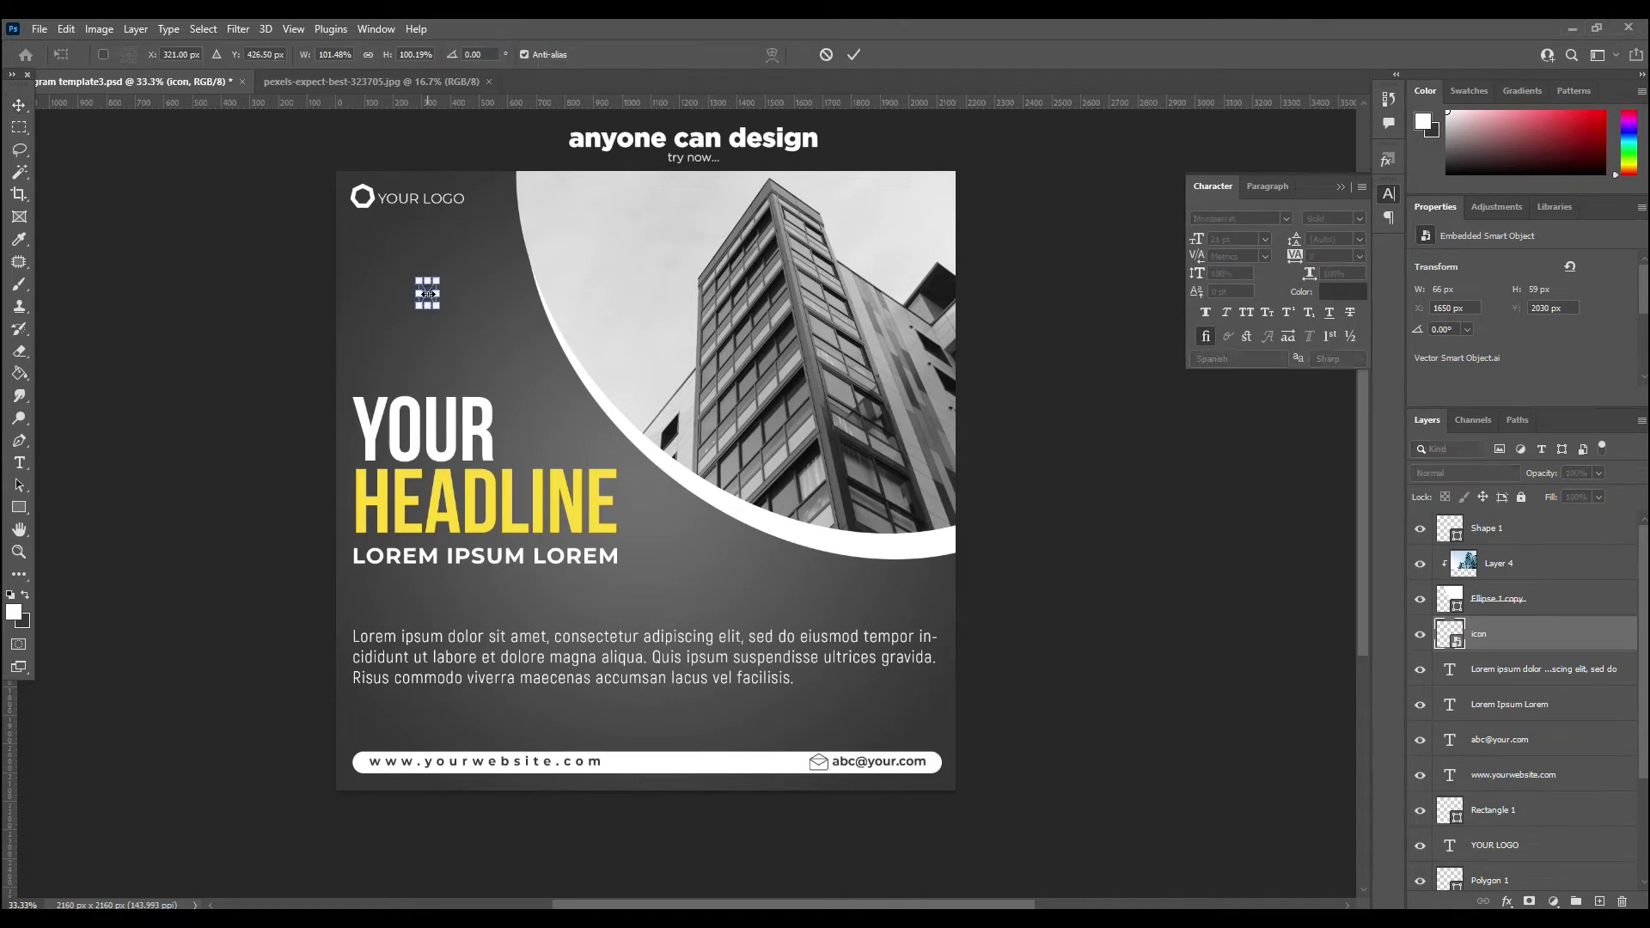
- Enlarge the placed pin icon and move it up beneath the logo
{"action": "left_click_drag", "start_coordinate": [448, 317], "coordinate": [471, 355]}
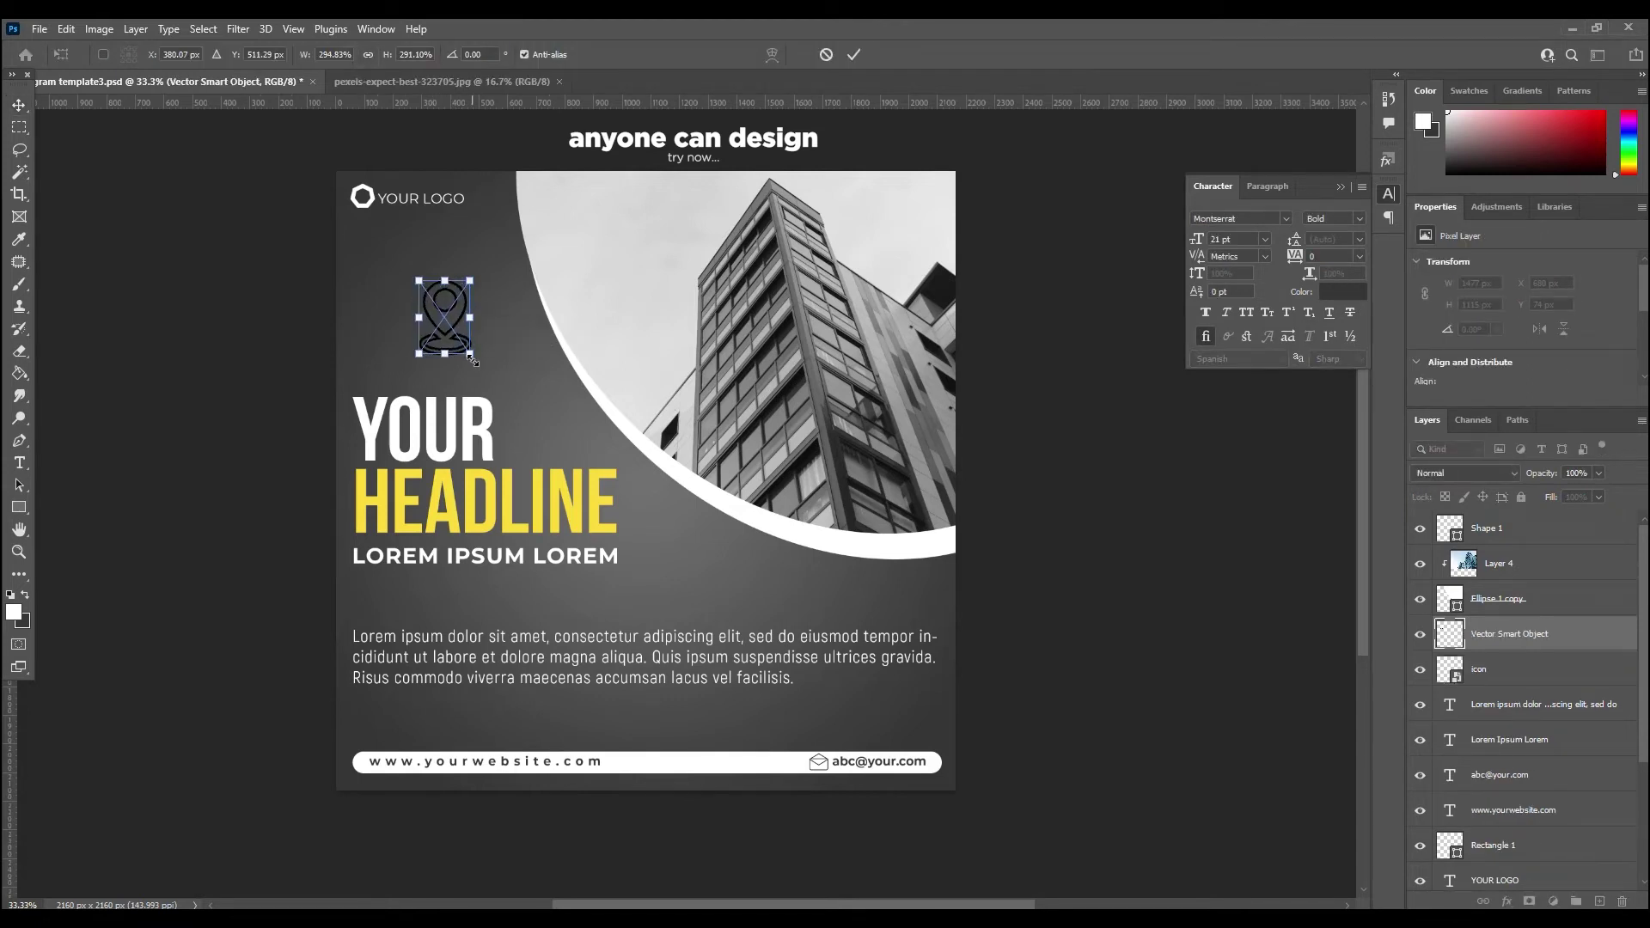
{"action": "key", "text": "Return"}
{"action": "left_click_drag", "start_coordinate": [461, 325], "coordinate": [435, 292]}
- Turn the pin icon white with a Color Overlay and fine-tune its position
{"action": "left_click", "coordinate": [1504, 902]}
{"action": "left_click", "coordinate": [1506, 834]}
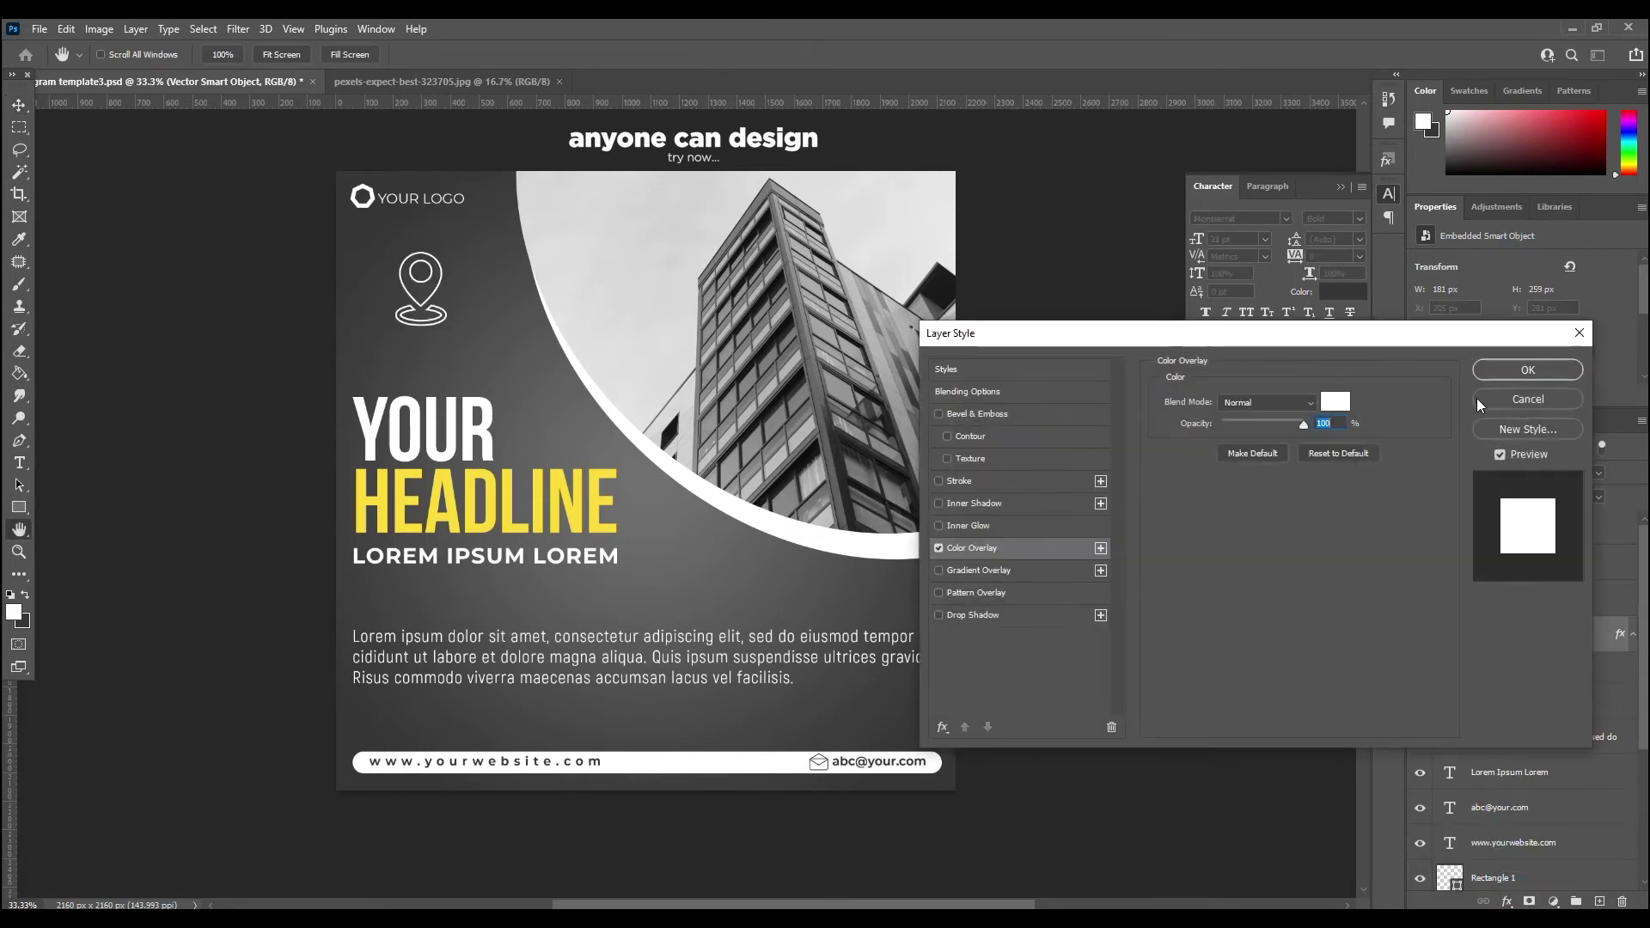
{"action": "left_click", "coordinate": [1528, 369]}
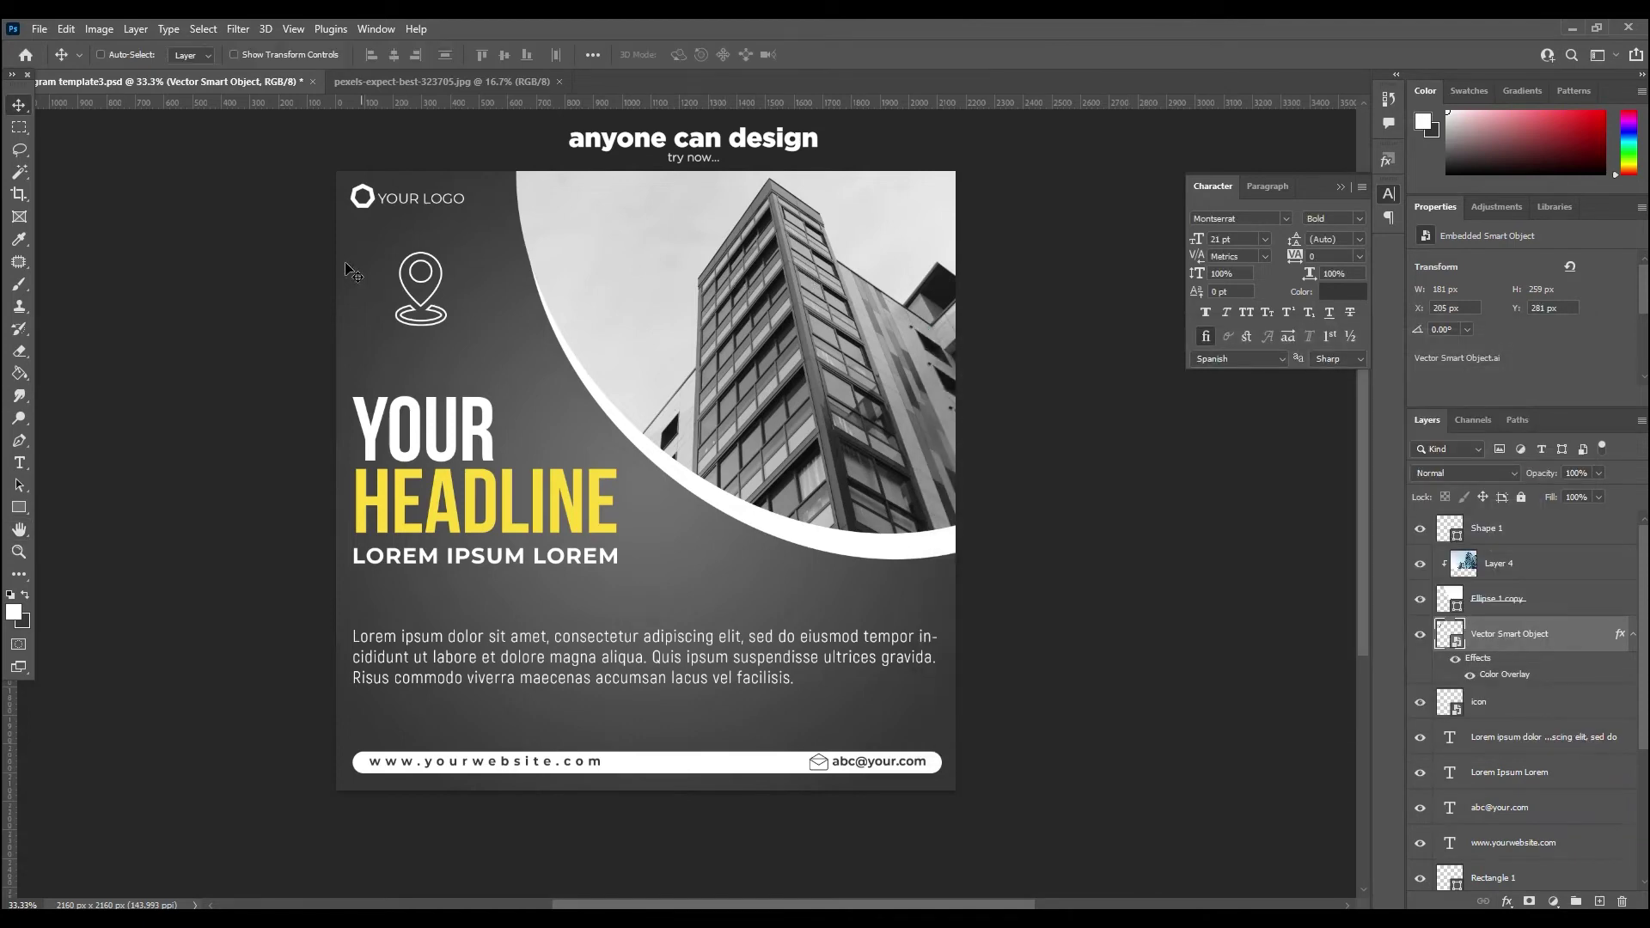
{"action": "left_click_drag", "start_coordinate": [433, 275], "coordinate": [424, 279]}
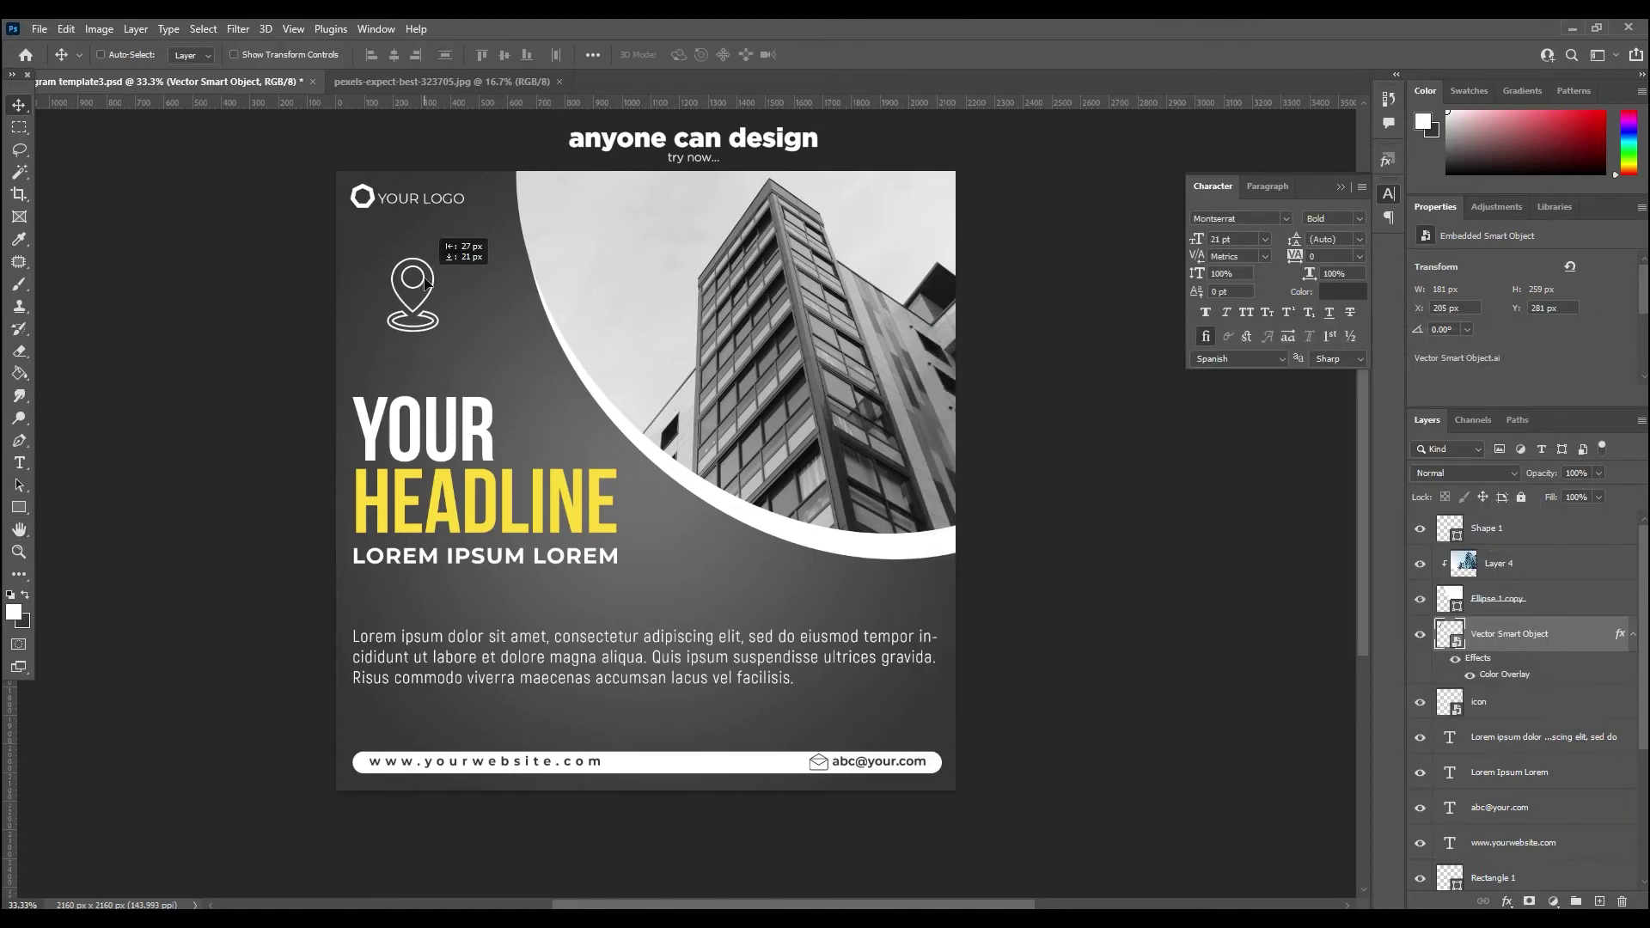
{"action": "left_click_drag", "start_coordinate": [424, 278], "coordinate": [425, 279]}
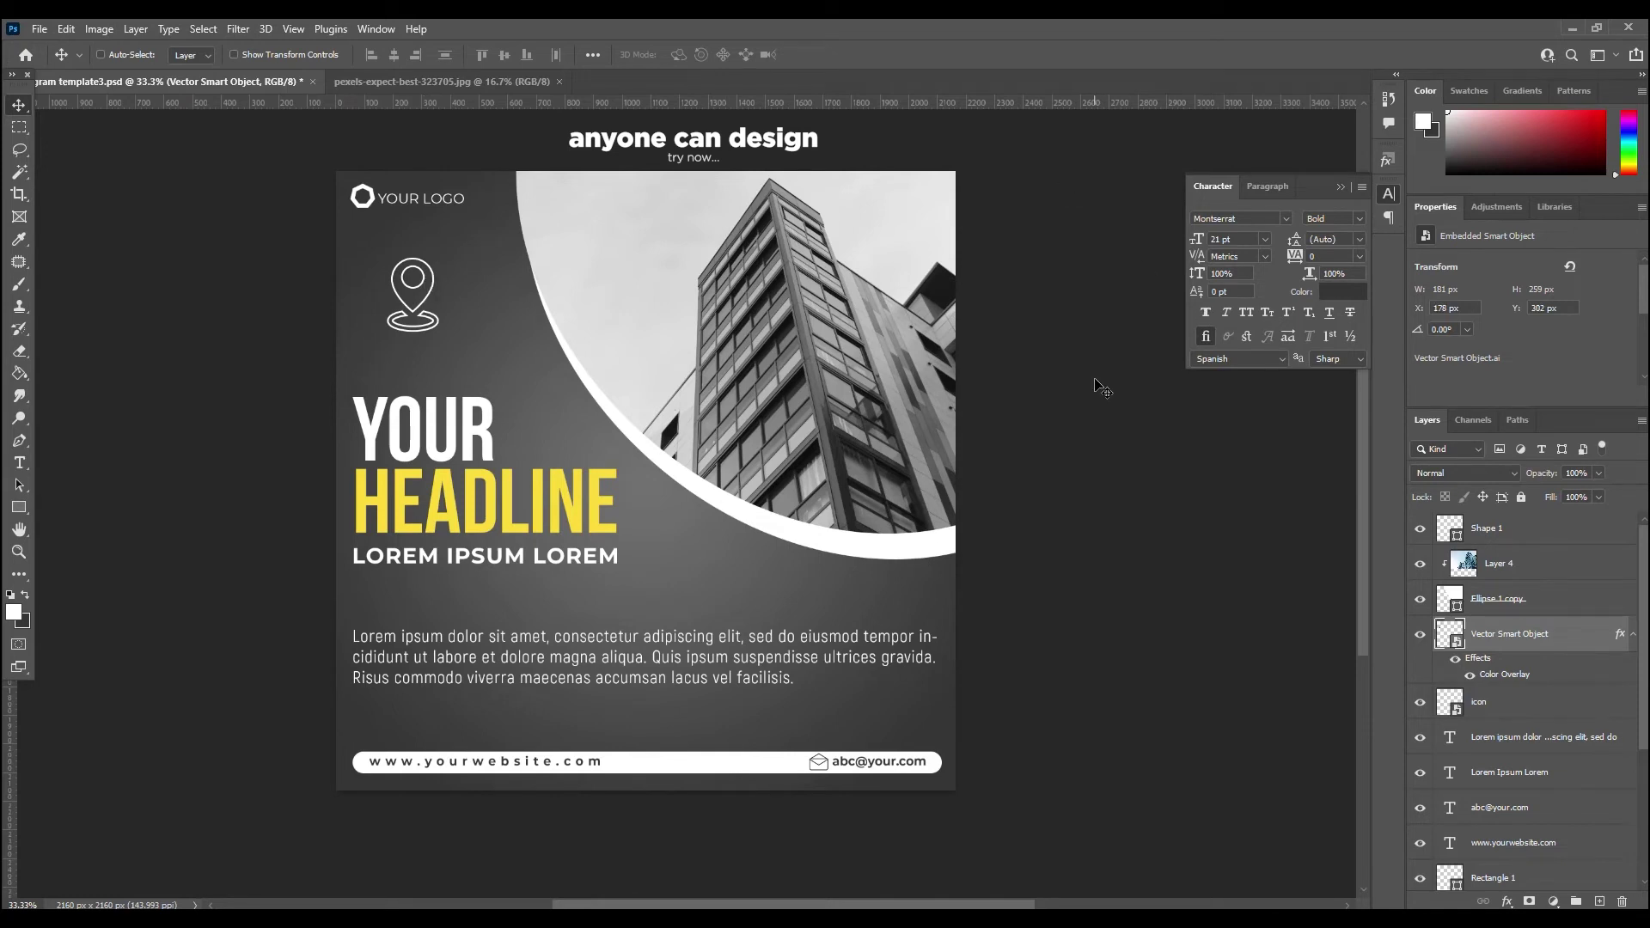
- Draw a wide, short rectangle above the body text
{"action": "left_click", "coordinate": [18, 507]}
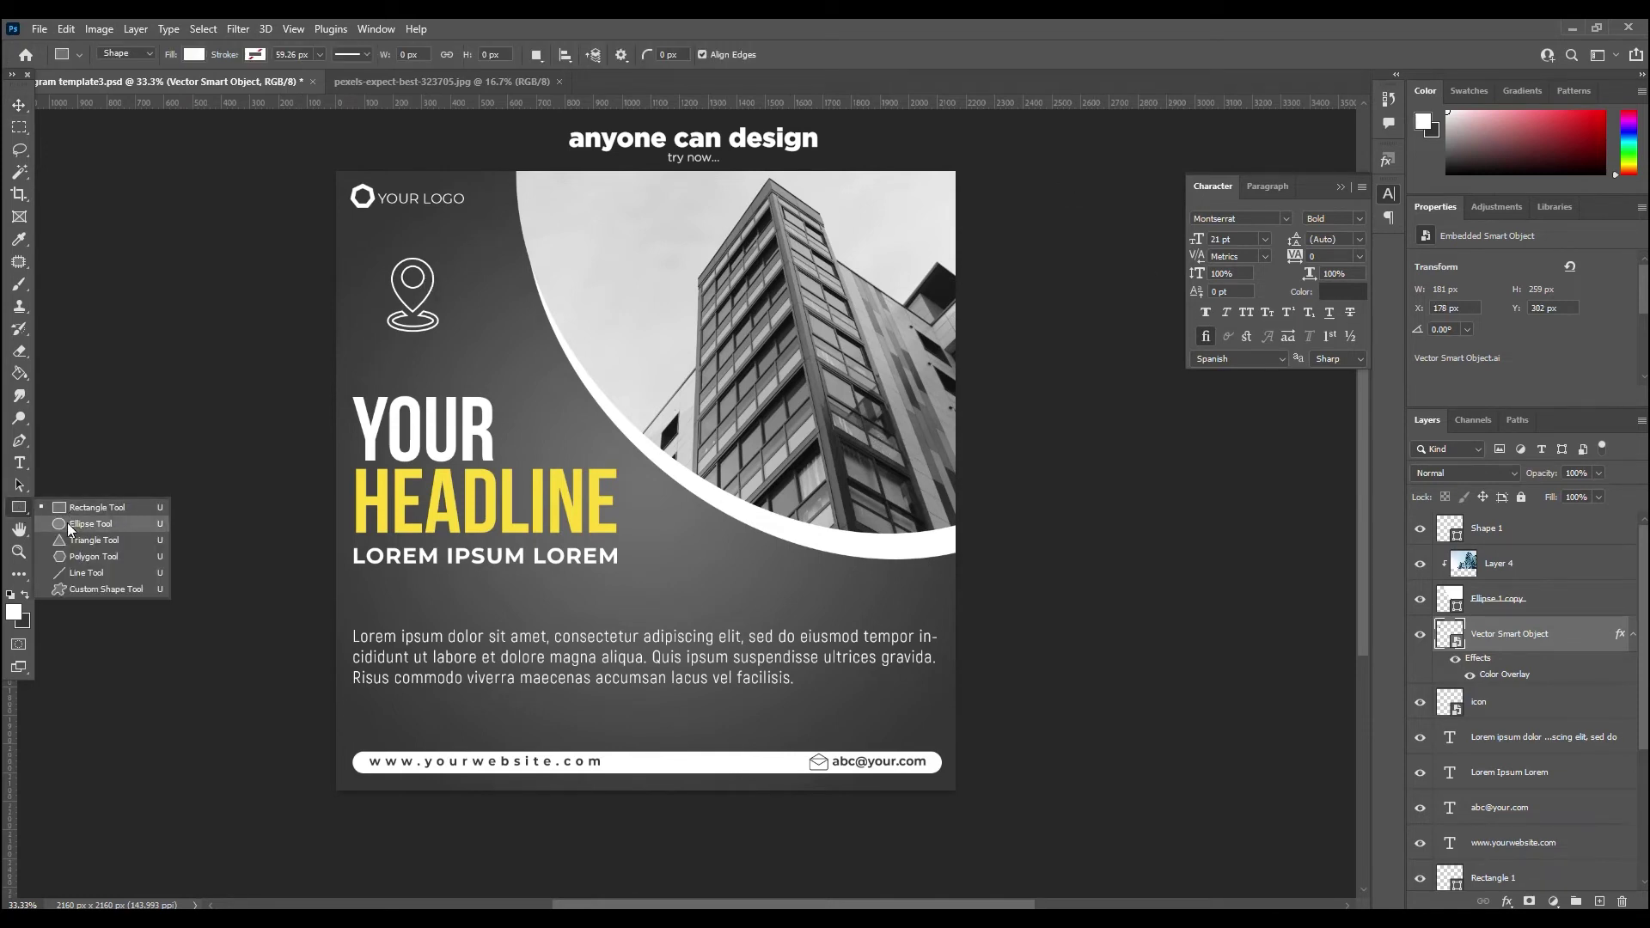
{"action": "left_click", "coordinate": [90, 507]}
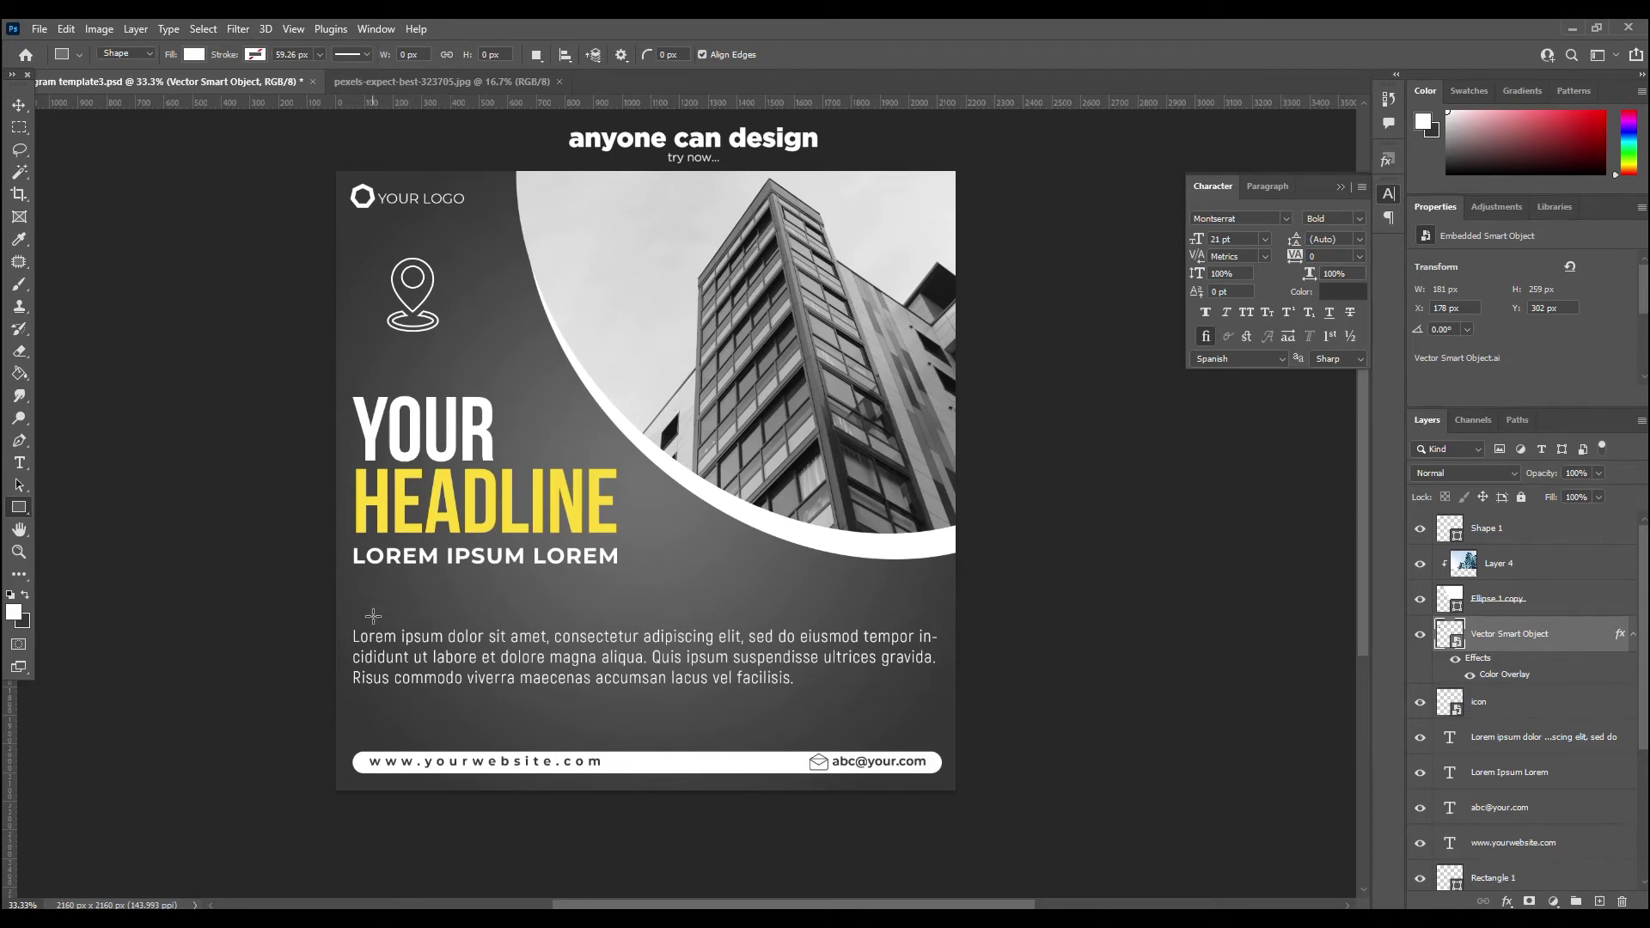
{"action": "left_click_drag", "start_coordinate": [361, 602], "coordinate": [478, 623]}
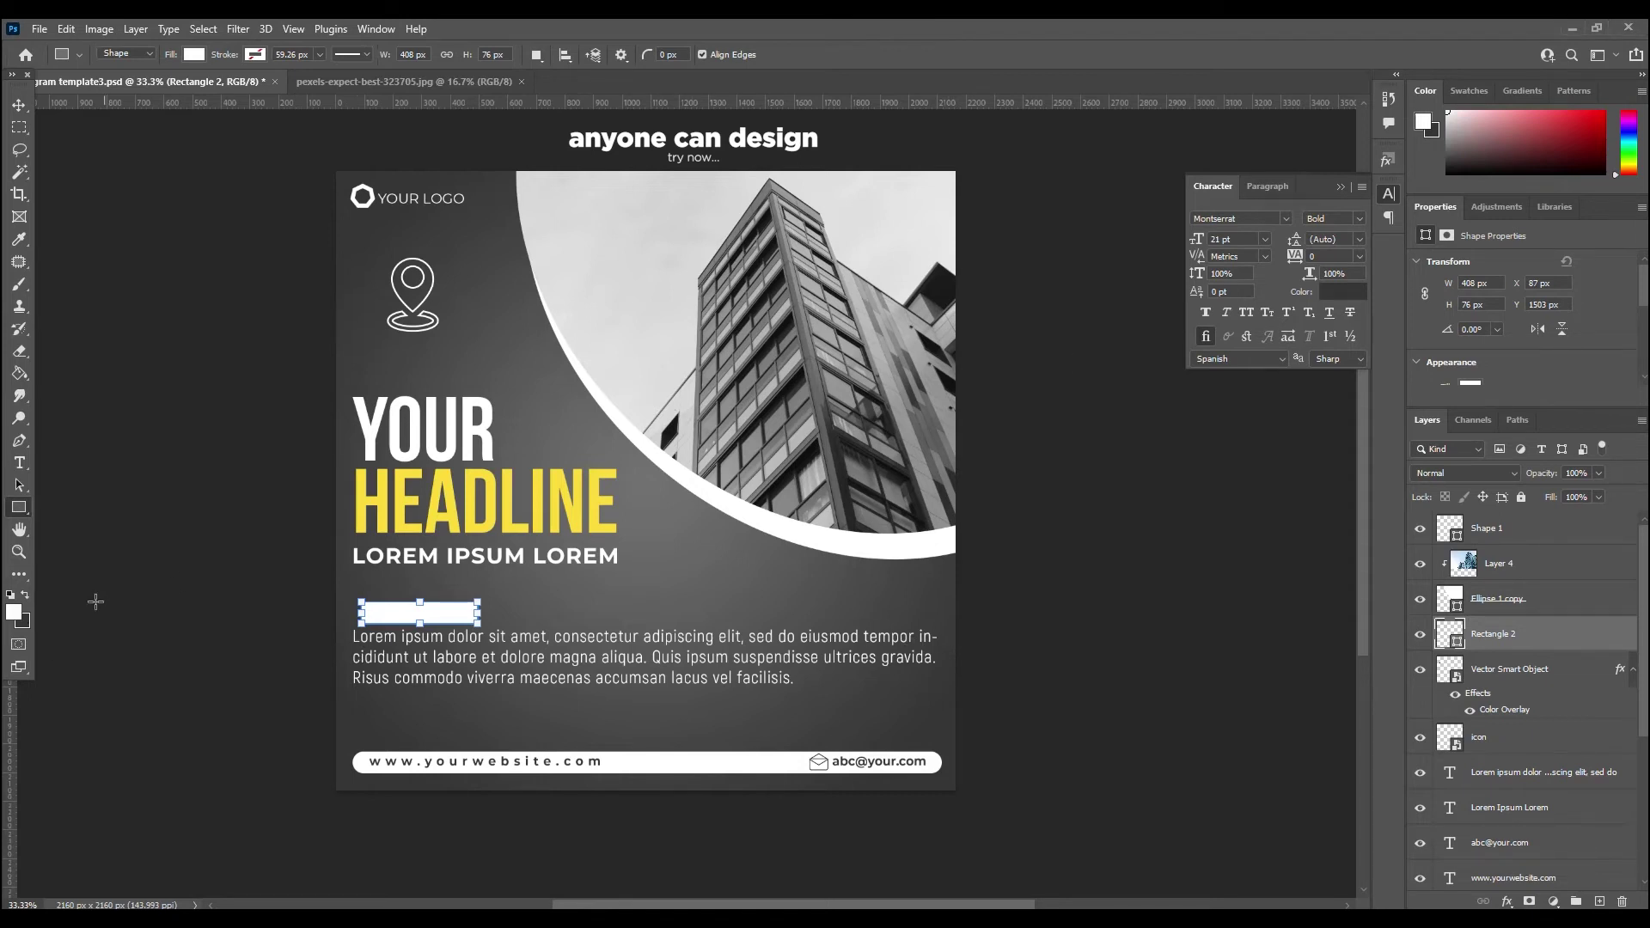
- Fill the rectangle with off-white F6F4E6 and nudge it left and up
{"action": "left_click", "coordinate": [14, 612]}
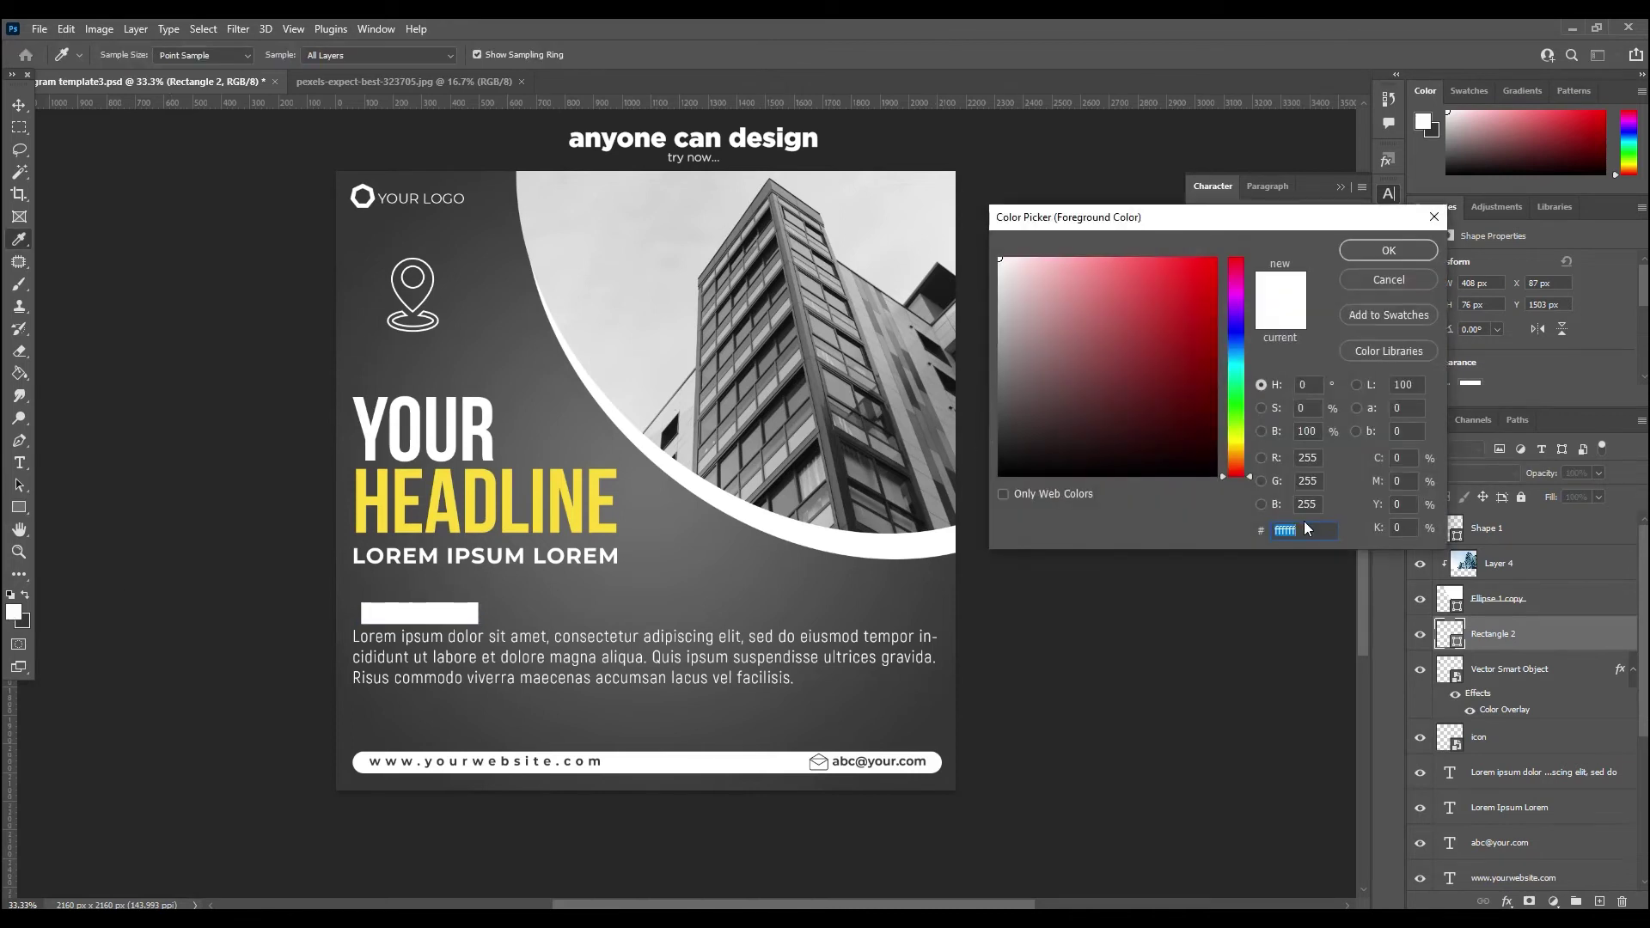
{"action": "type", "text": "F6F4E6"}
{"action": "left_click", "coordinate": [1390, 250]}
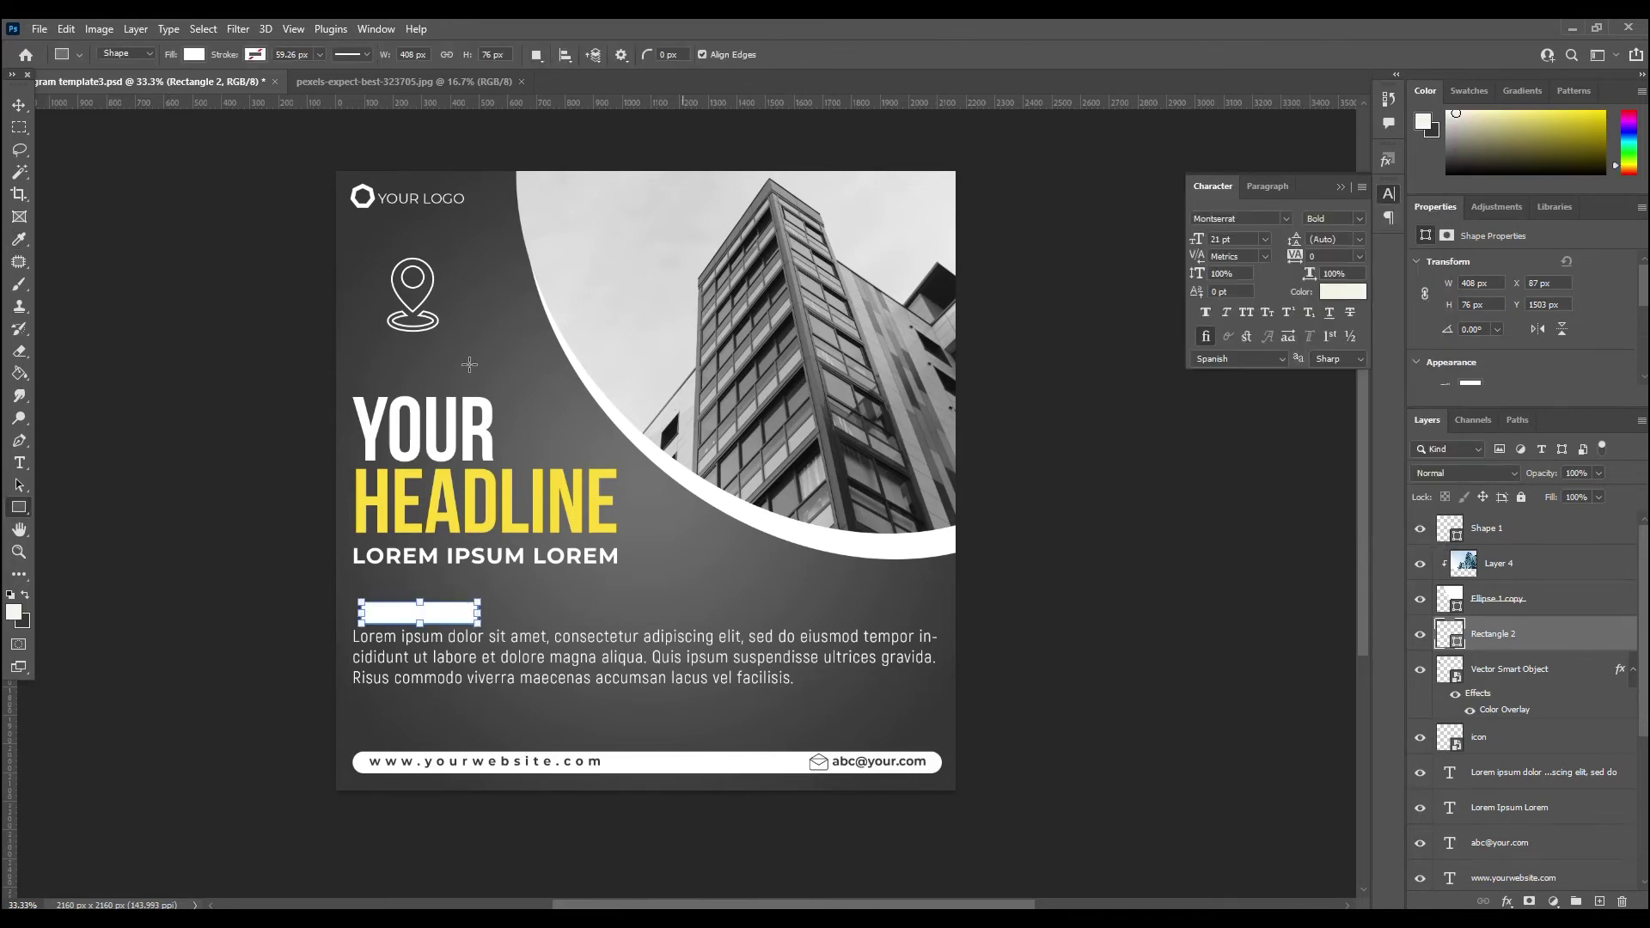
{"action": "left_click", "coordinate": [196, 55]}
{"action": "left_click", "coordinate": [87, 146]}
{"action": "key", "text": "v"}
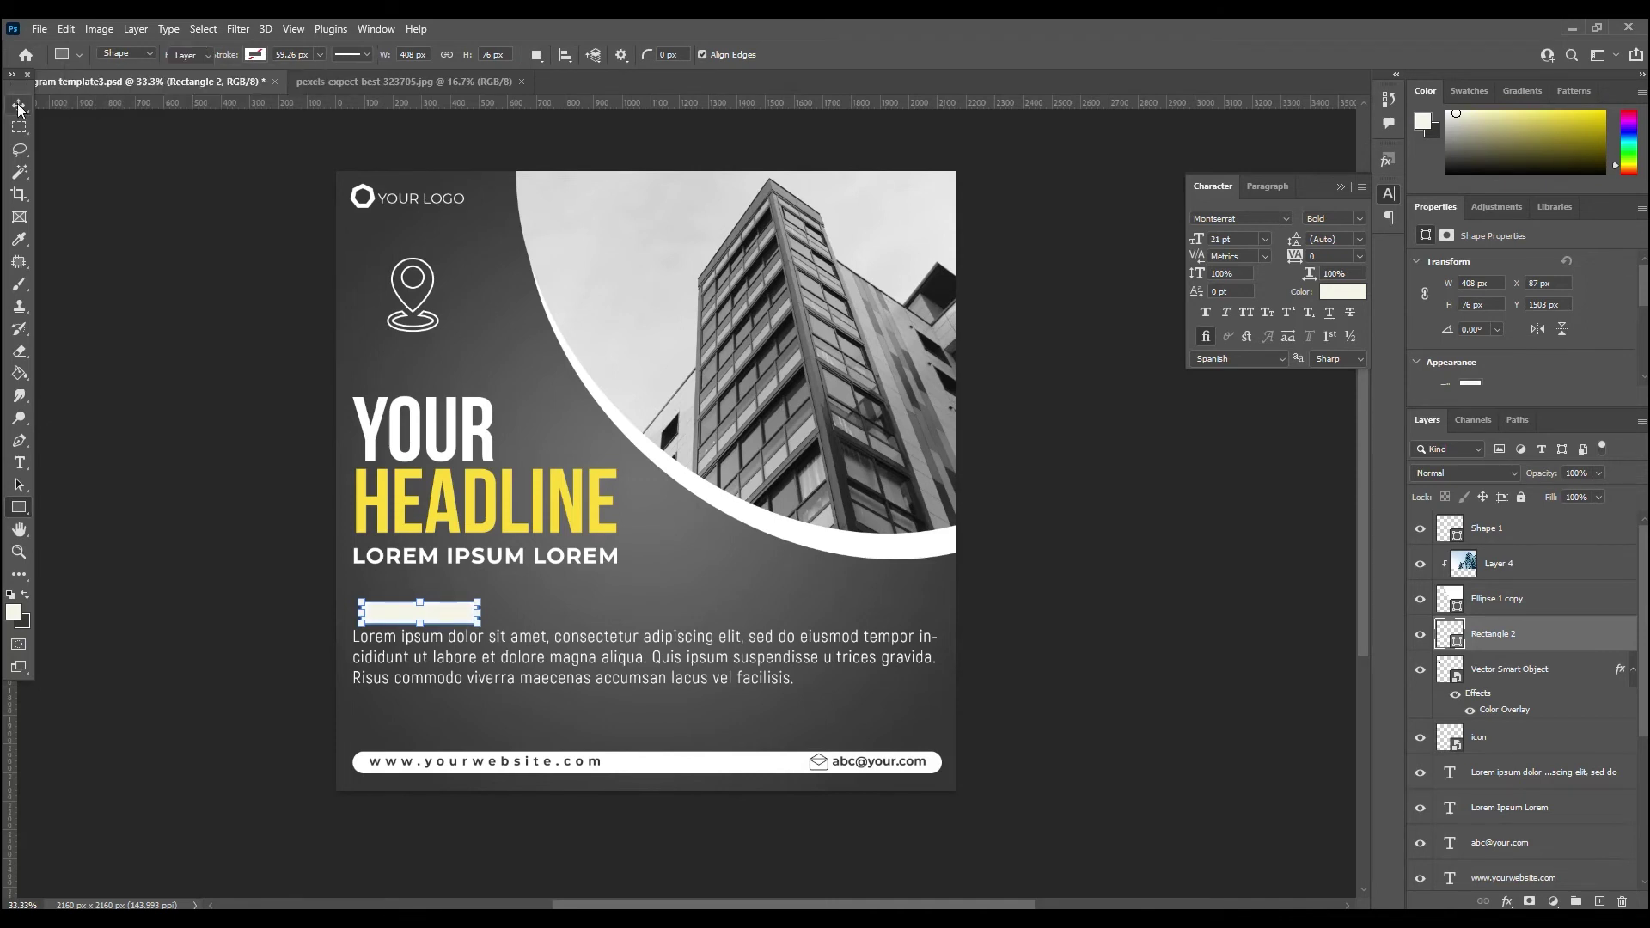
{"action": "key", "text": "Left"}
{"action": "key", "text": "Left"}
{"action": "key", "text": "Left"}
{"action": "key", "text": "Left"}
{"action": "key", "text": "Left"}
{"action": "key", "text": "Left"}
{"action": "key", "text": "Up"}
{"action": "key", "text": "Up"}
{"action": "key", "text": "Up"}
{"action": "key", "text": "Up"}
{"action": "key", "text": "Up"}
{"action": "key", "text": "Up"}
{"action": "key", "text": "Up"}
{"action": "key", "text": "Up"}
{"action": "key", "text": "Up"}
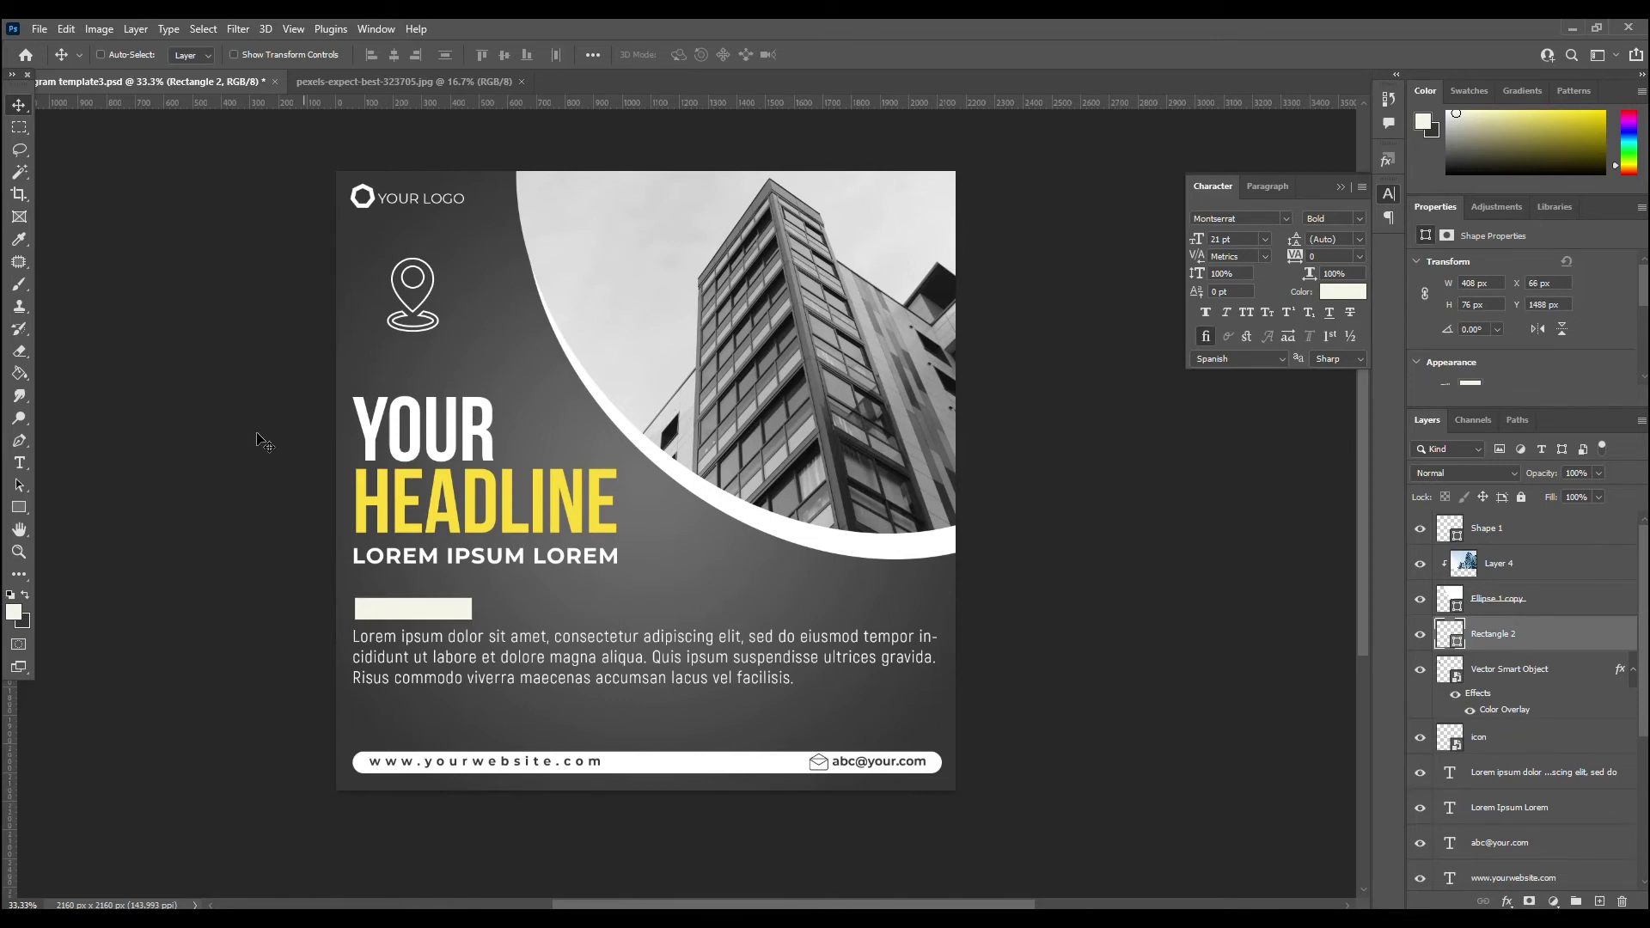
- Add dark 'MORE INFO' label text and move it into the button
{"action": "left_click", "coordinate": [25, 594]}
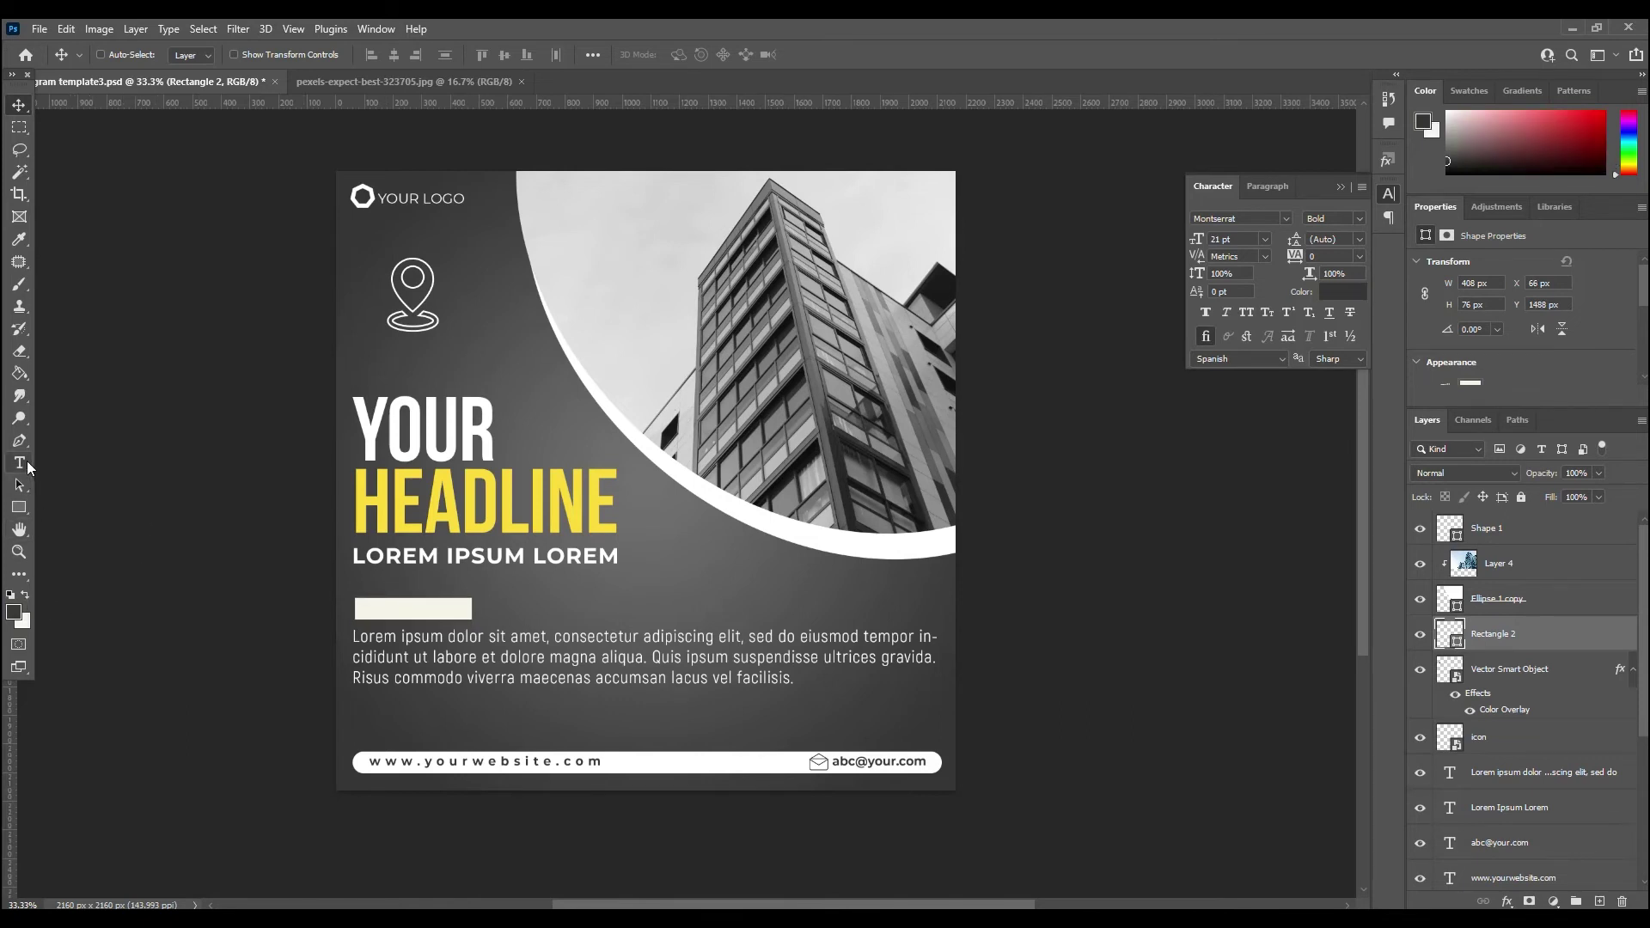
{"action": "left_click", "coordinate": [19, 464]}
{"action": "left_click", "coordinate": [554, 595]}
{"action": "type", "text": "MORE INFO"}
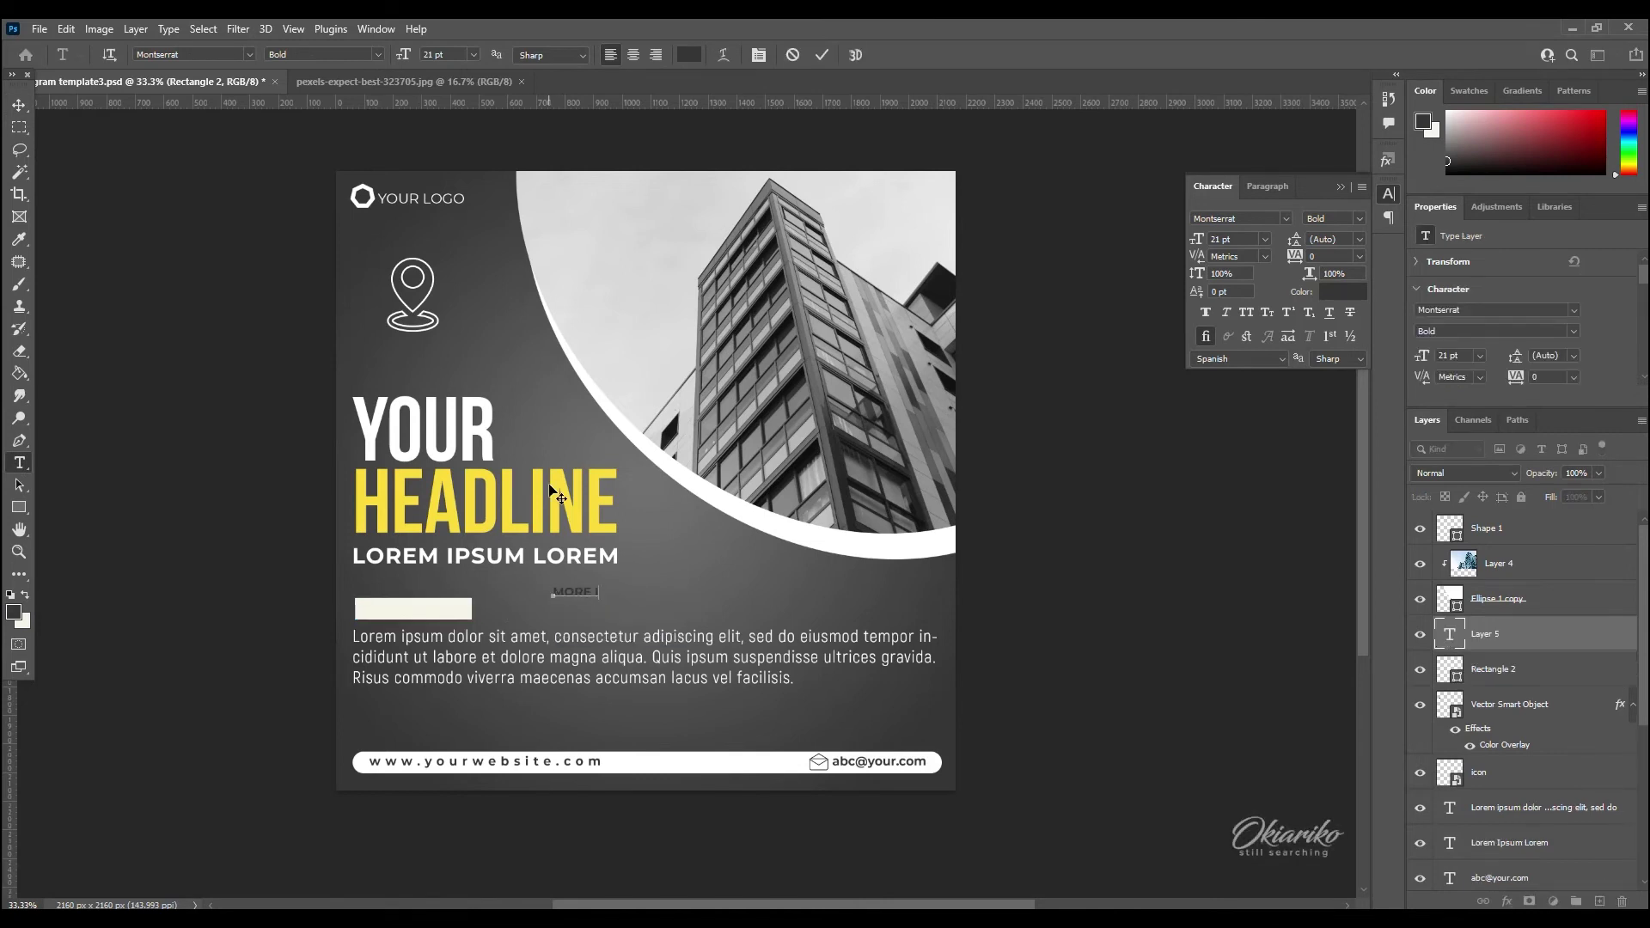
{"action": "key", "text": "ctrl+Return"}
{"action": "key", "text": "v"}
{"action": "left_click_drag", "start_coordinate": [644, 562], "coordinate": [467, 579]}
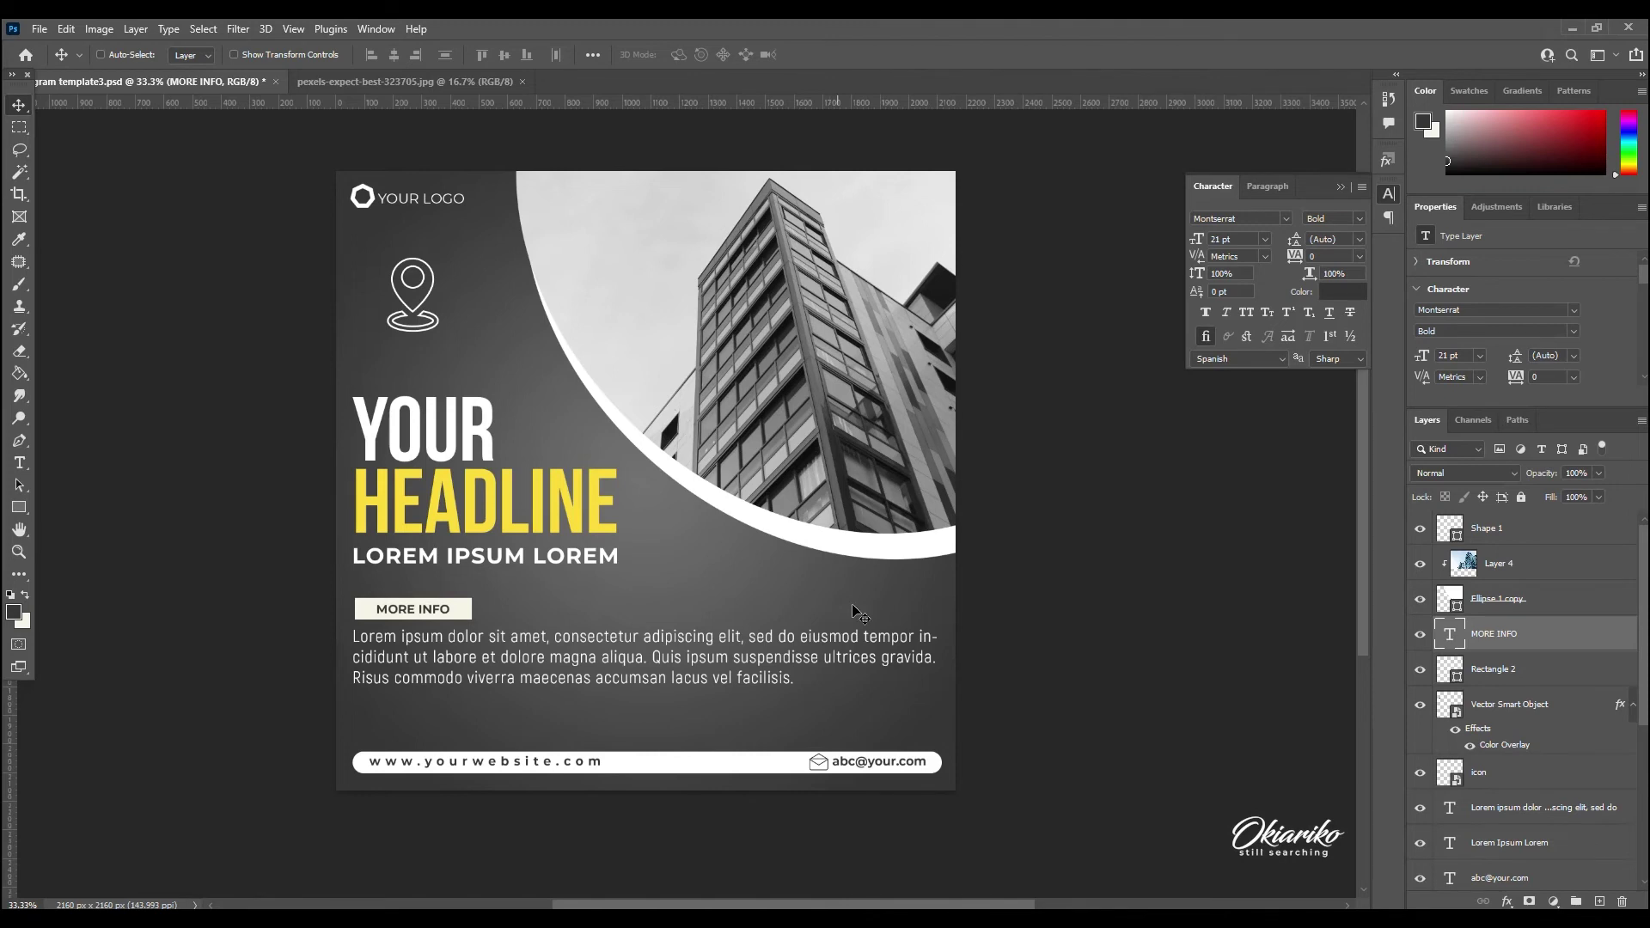
{"action": "left_click", "coordinate": [898, 563], "text": "ctrl"}
- Duplicate Ellipse 1, offset the copy, remove its fill and give it a dark grey stroke
{"action": "scroll", "coordinate": [1574, 730], "scroll_direction": "down", "scroll_amount": 2}
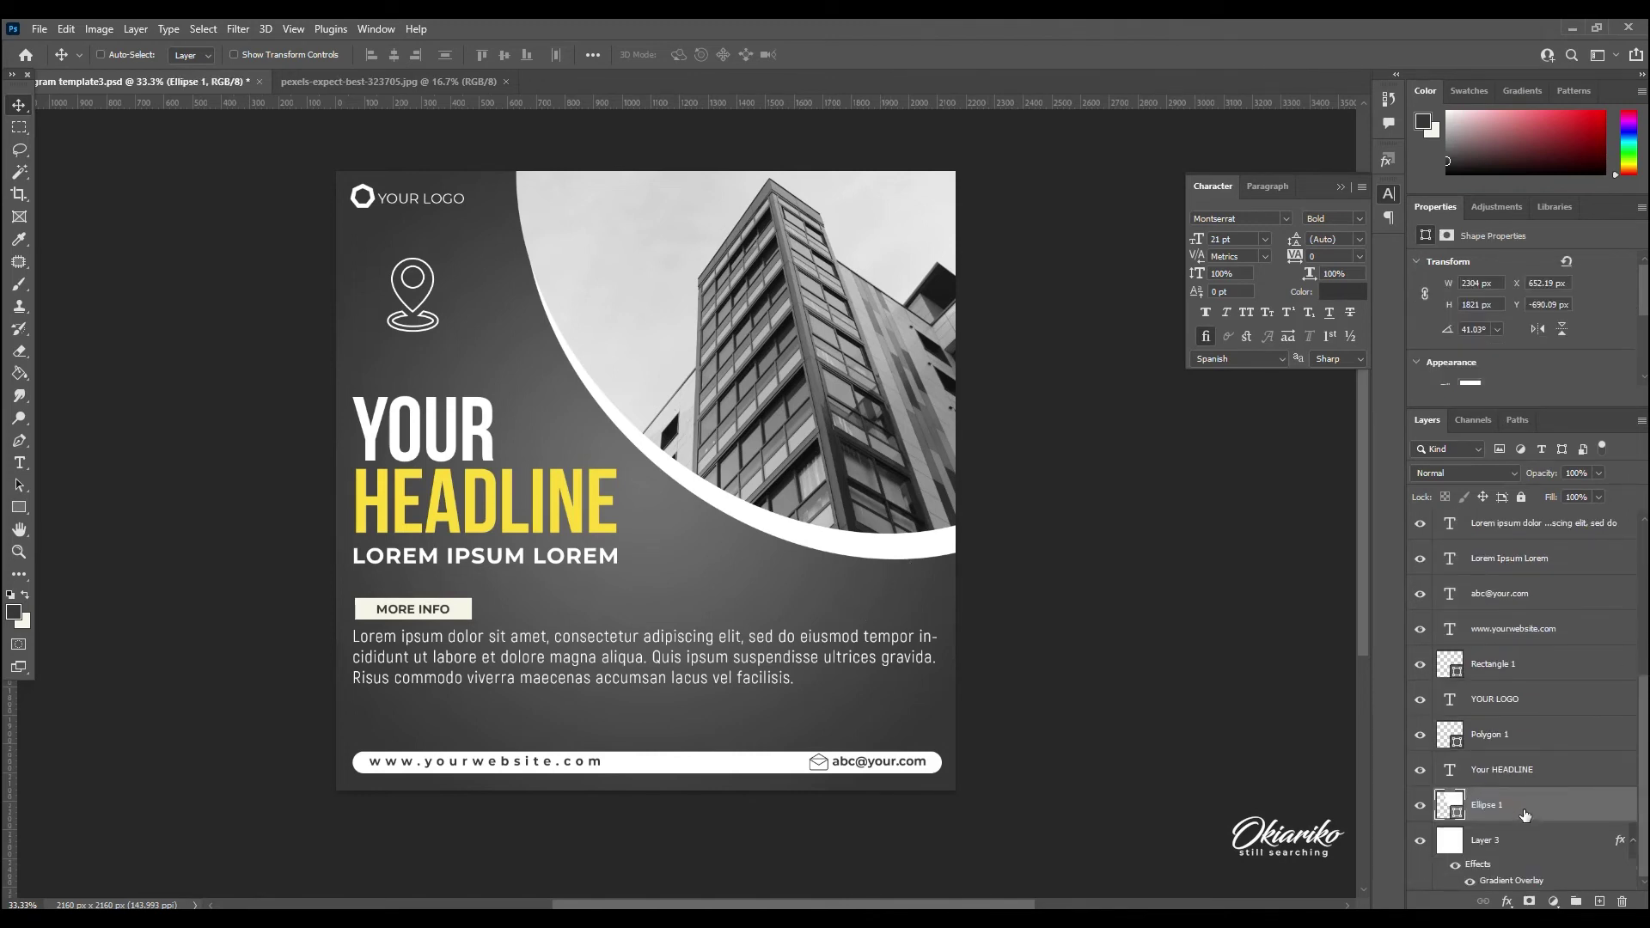
{"action": "left_click_drag", "start_coordinate": [1525, 815], "coordinate": [1599, 902]}
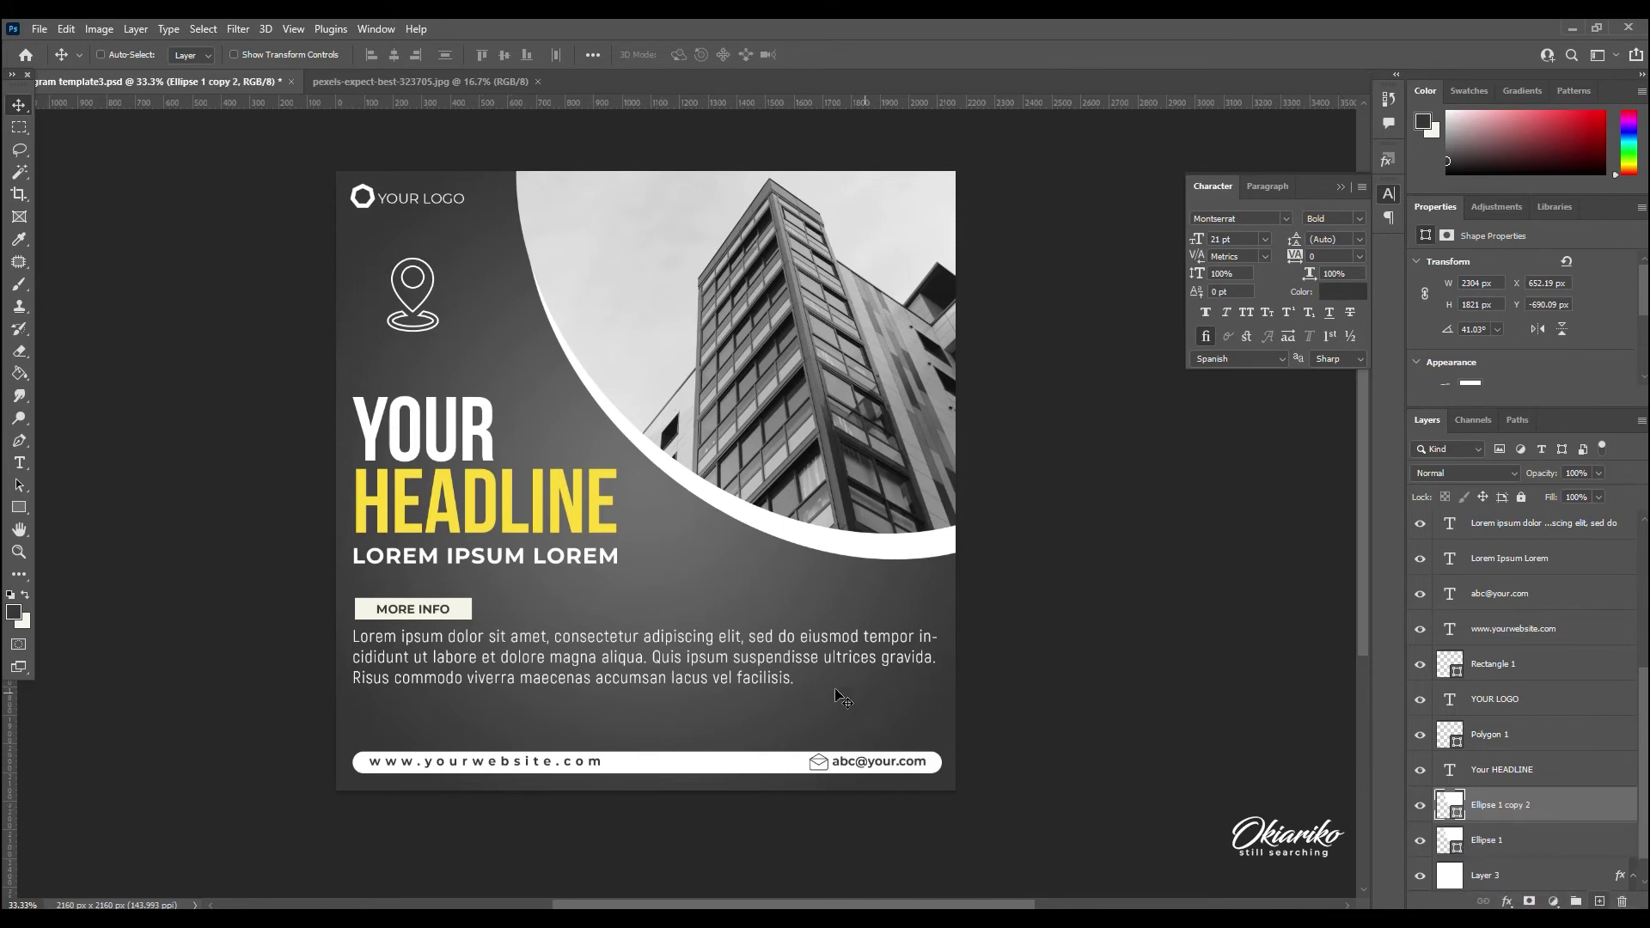
{"action": "left_click_drag", "start_coordinate": [812, 547], "coordinate": [797, 564]}
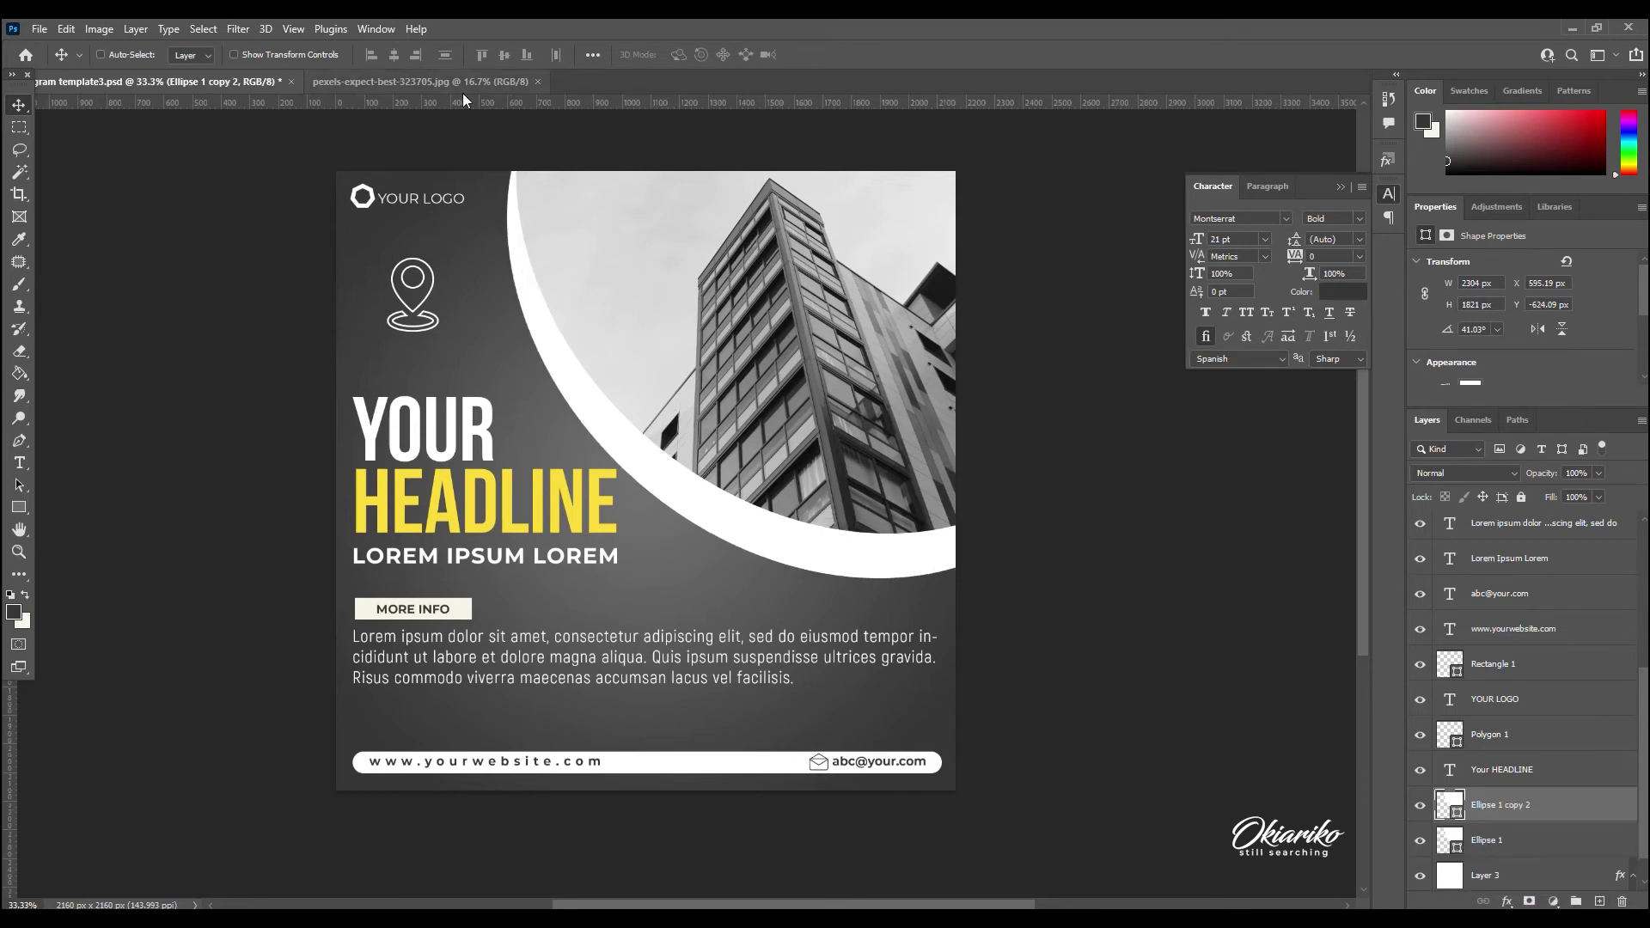
{"action": "left_click", "coordinate": [19, 507]}
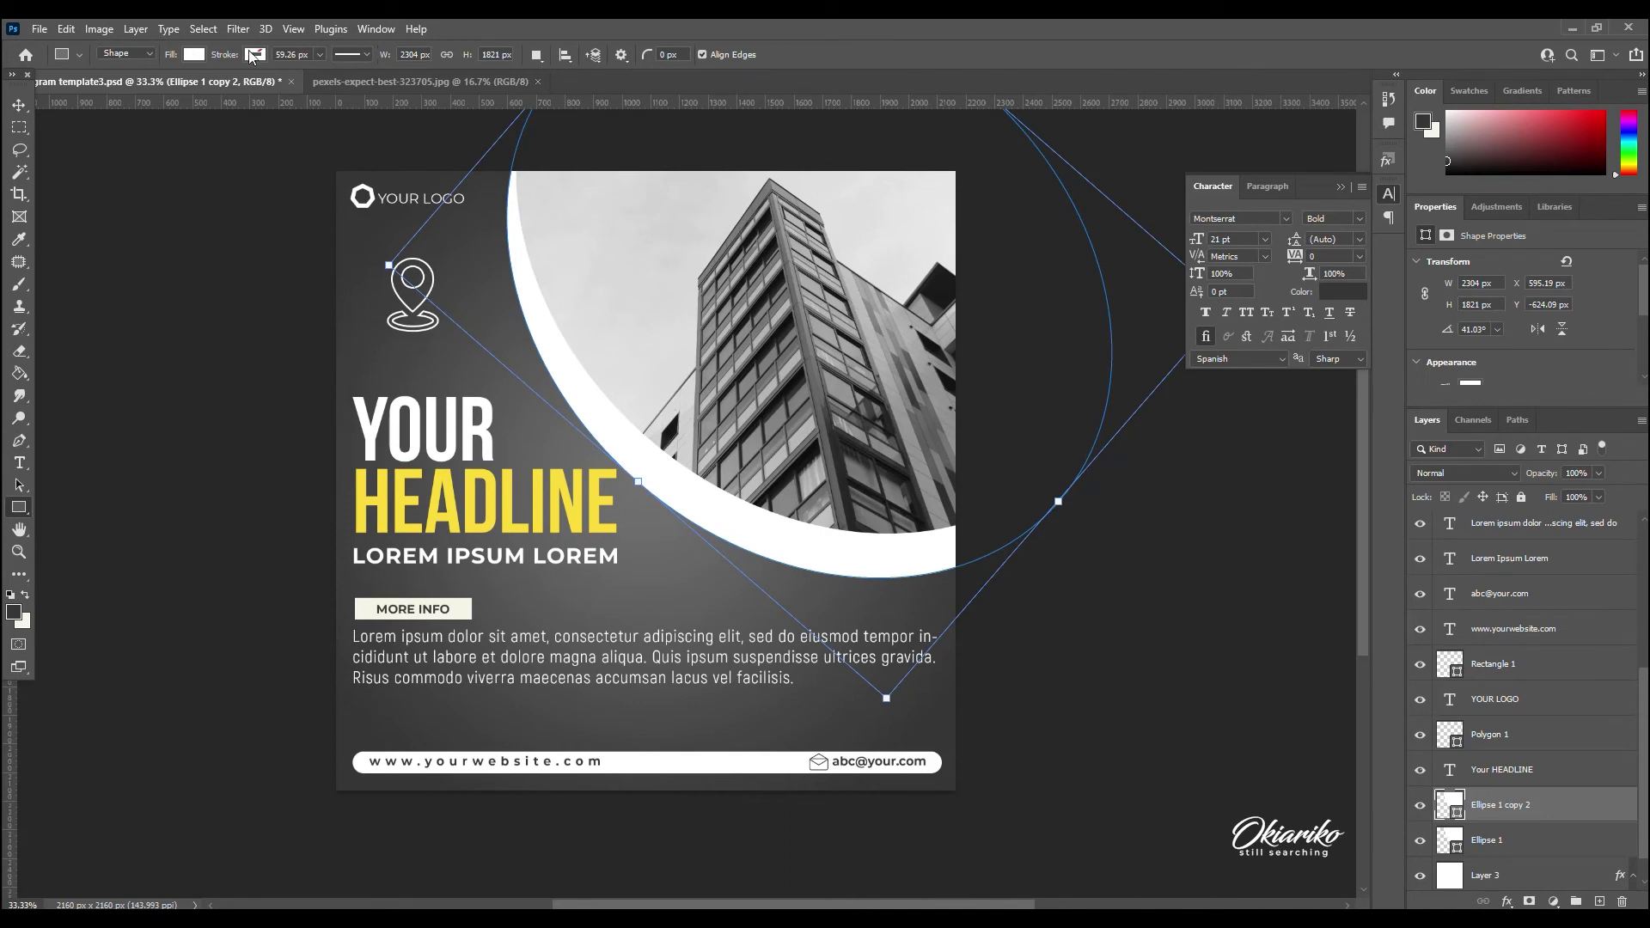
{"action": "left_click", "coordinate": [193, 55]}
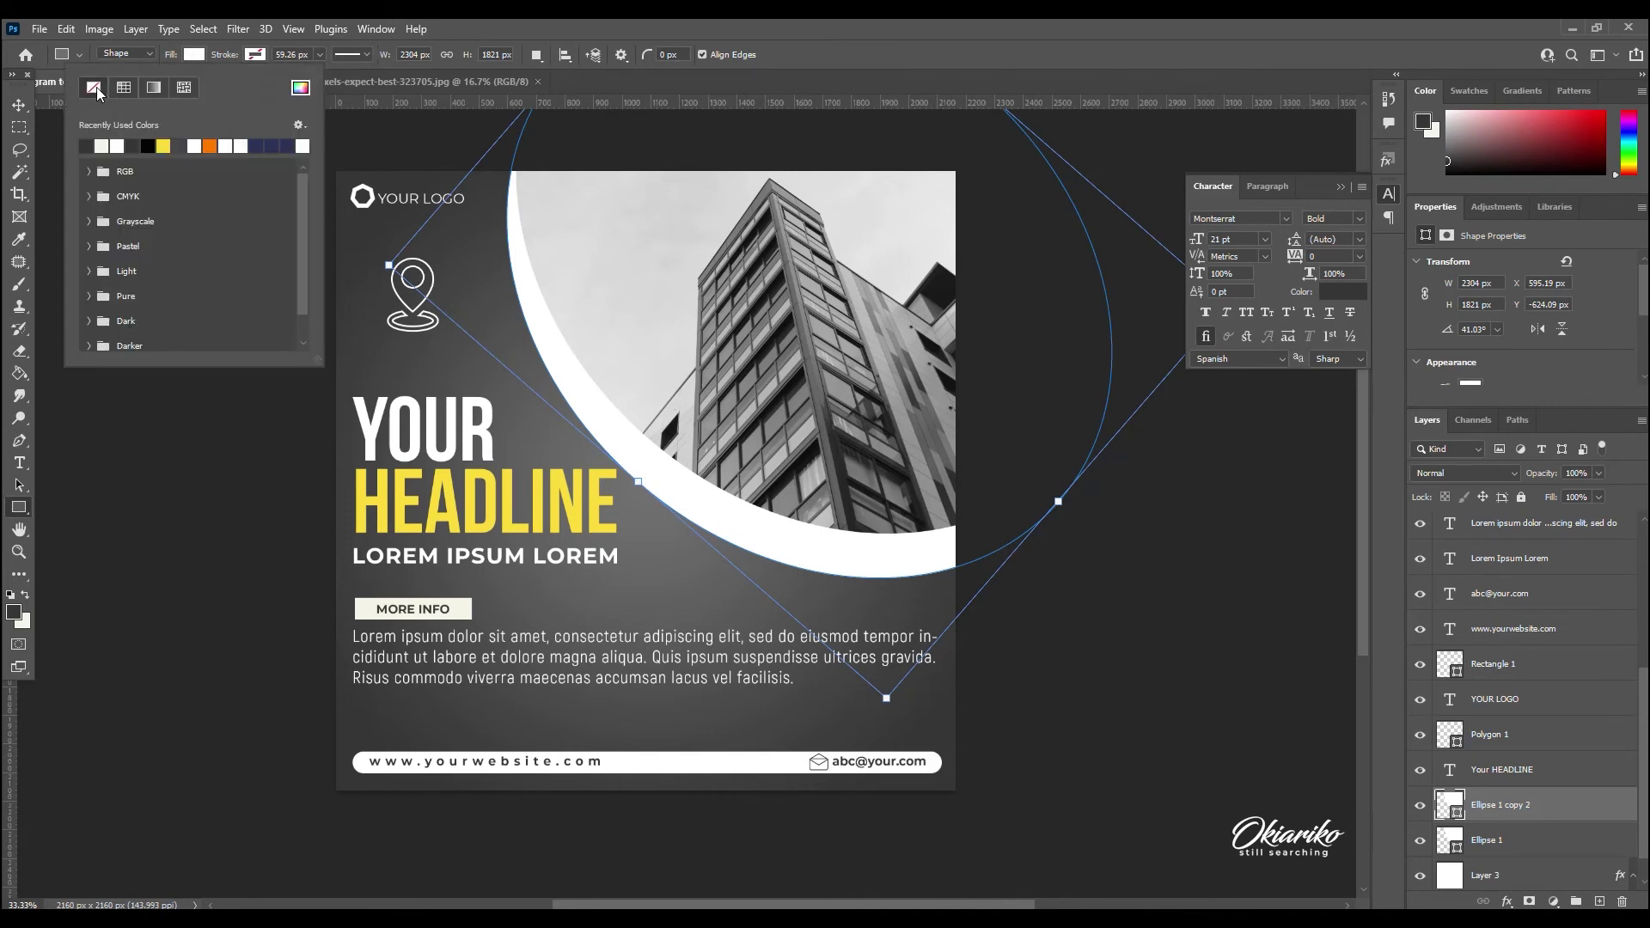
{"action": "left_click", "coordinate": [93, 87]}
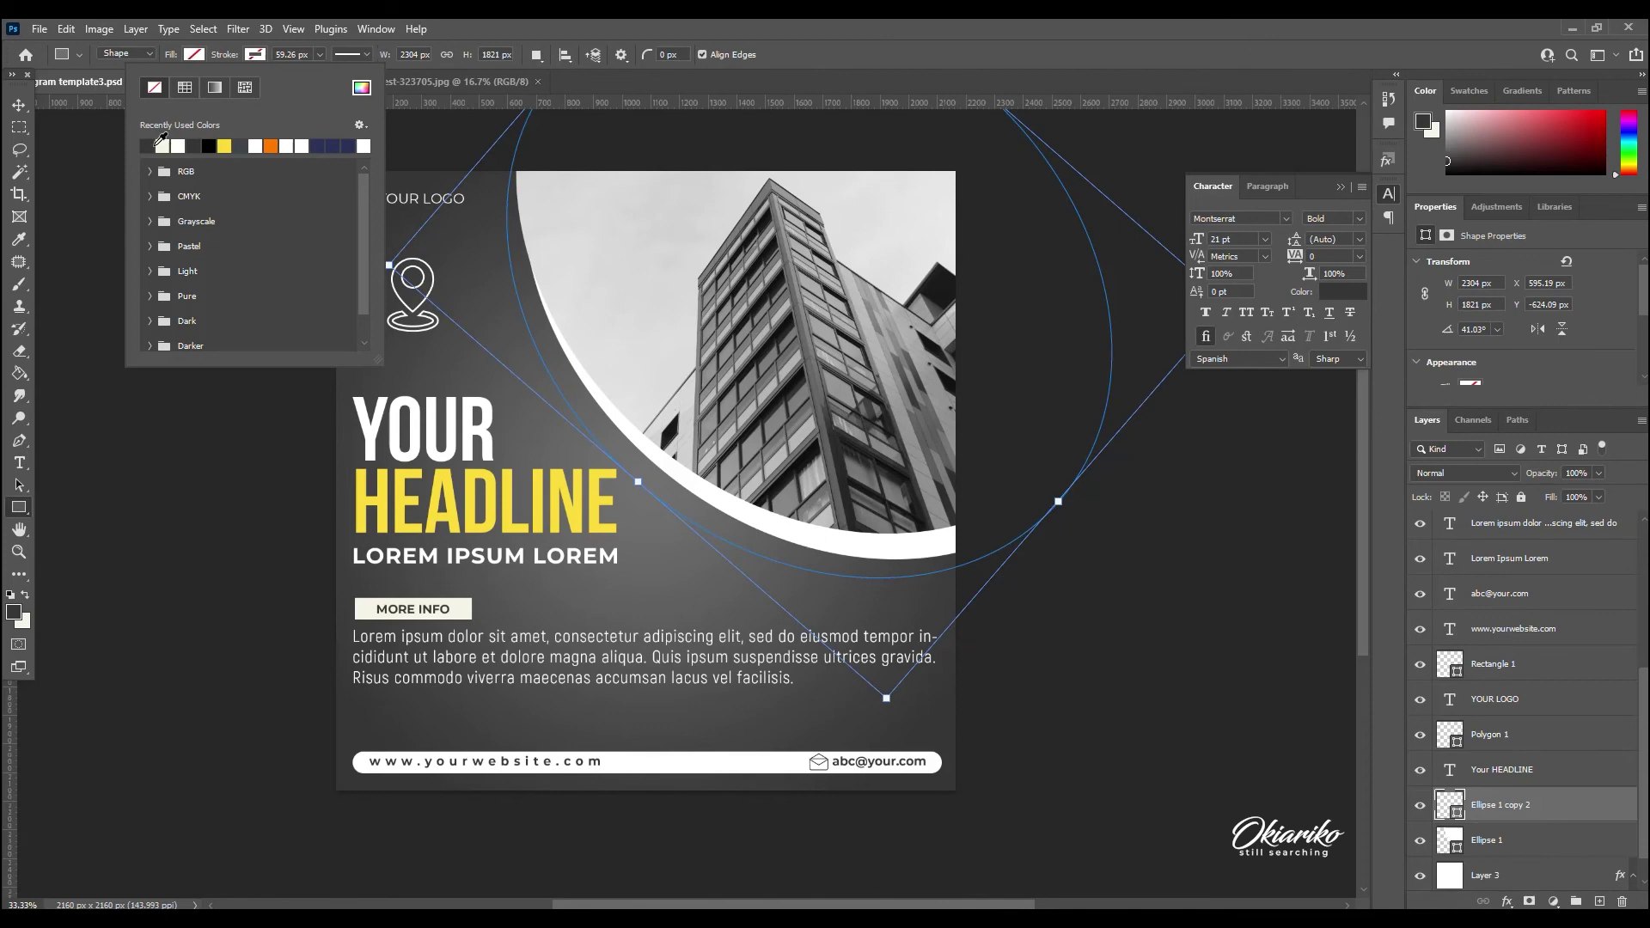
{"action": "left_click", "coordinate": [158, 145]}
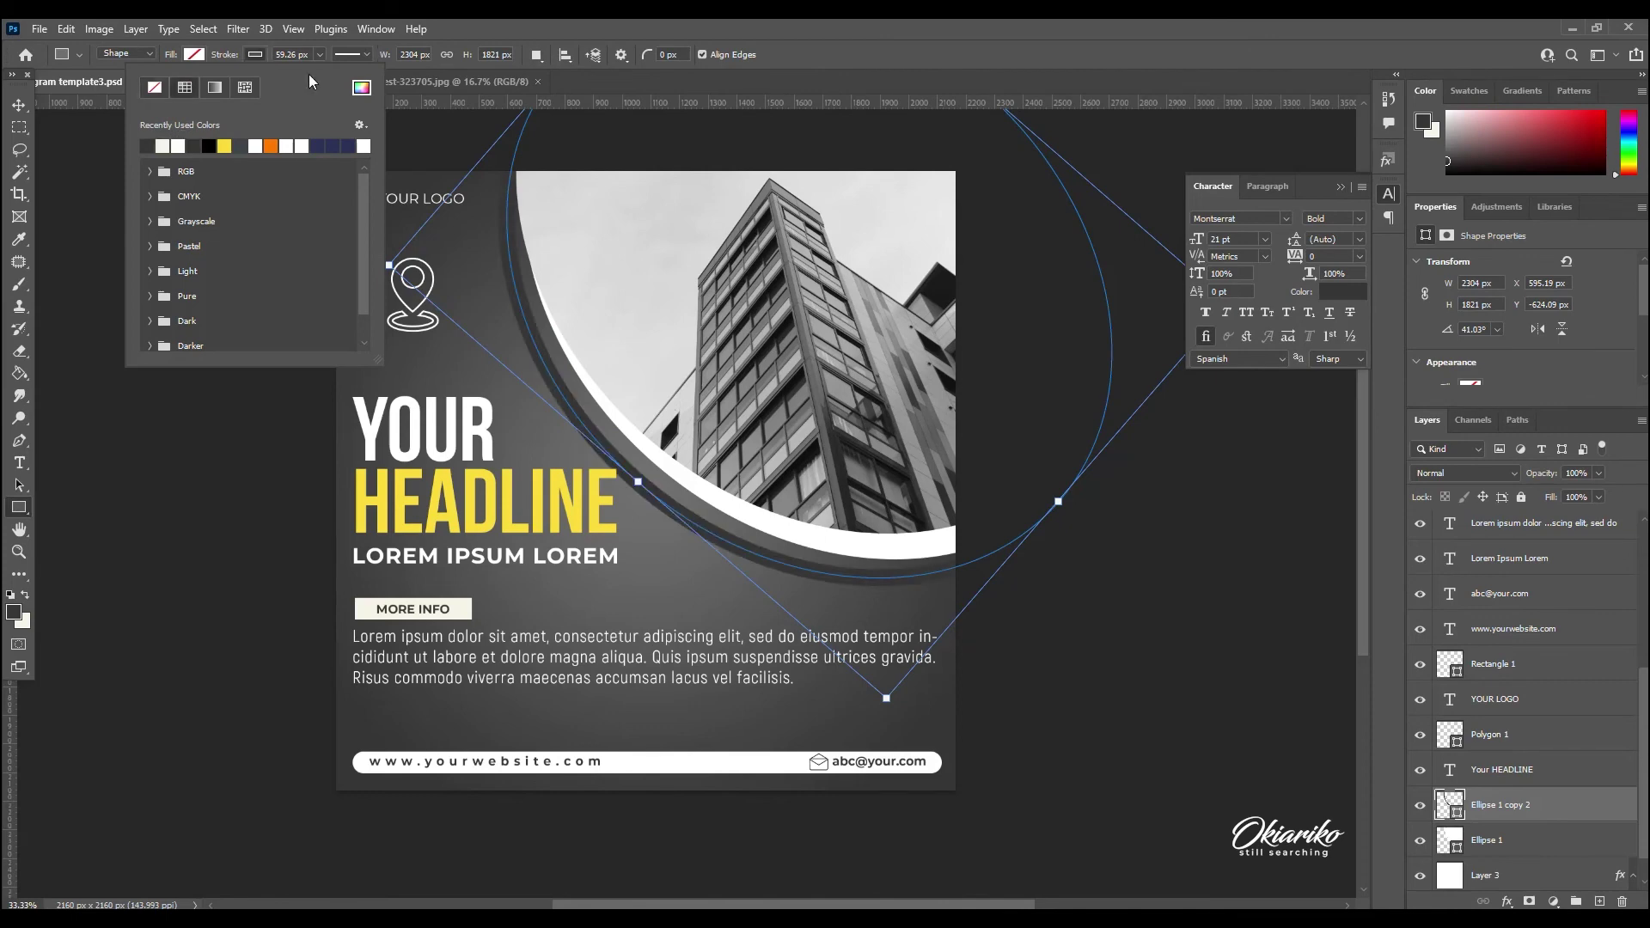
- Make the ellipse outline a thin dotted line and nudge the arc into place
{"action": "left_click", "coordinate": [352, 54]}
{"action": "left_click", "coordinate": [326, 129]}
{"action": "left_click", "coordinate": [319, 55]}
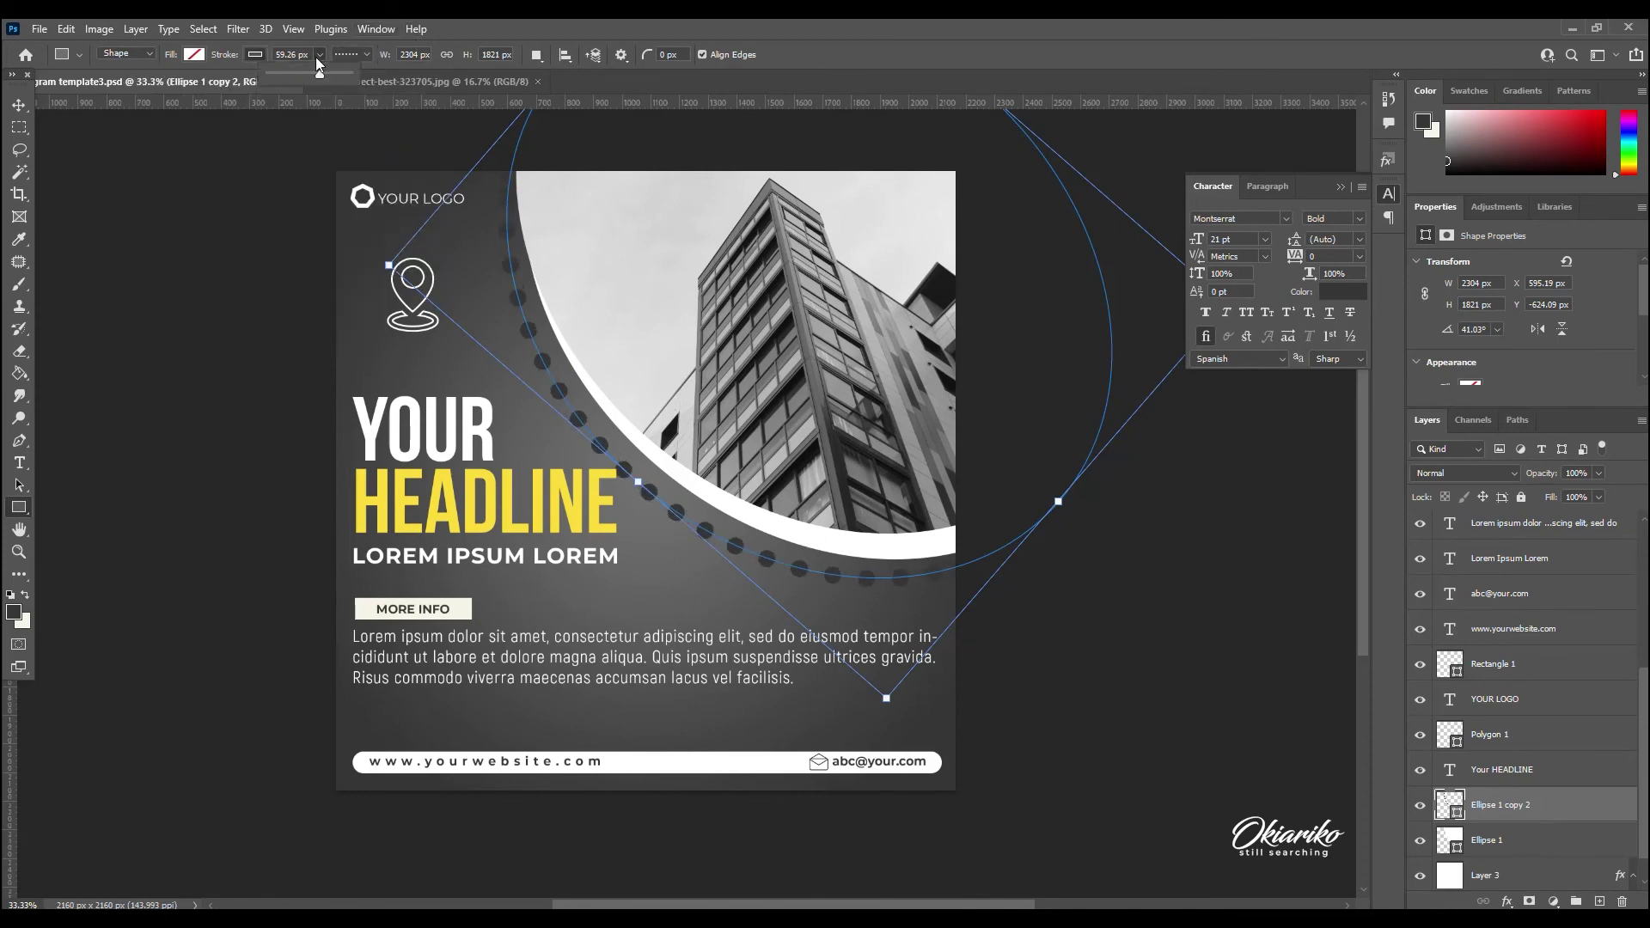
{"action": "left_click_drag", "start_coordinate": [317, 58], "coordinate": [288, 69]}
{"action": "left_click", "coordinate": [27, 109]}
{"action": "key", "text": "shift+Right"}
{"action": "key", "text": "shift+Right"}
{"action": "key", "text": "shift+Right"}
{"action": "key", "text": "Right"}
{"action": "key", "text": "Right"}
{"action": "key", "text": "Right"}
{"action": "key", "text": "shift+Down"}
{"action": "key", "text": "u"}
- Colour the dotted arc yellow and paste the social icons group above the website bar
{"action": "left_click", "coordinate": [252, 54]}
{"action": "left_click", "coordinate": [152, 142]}
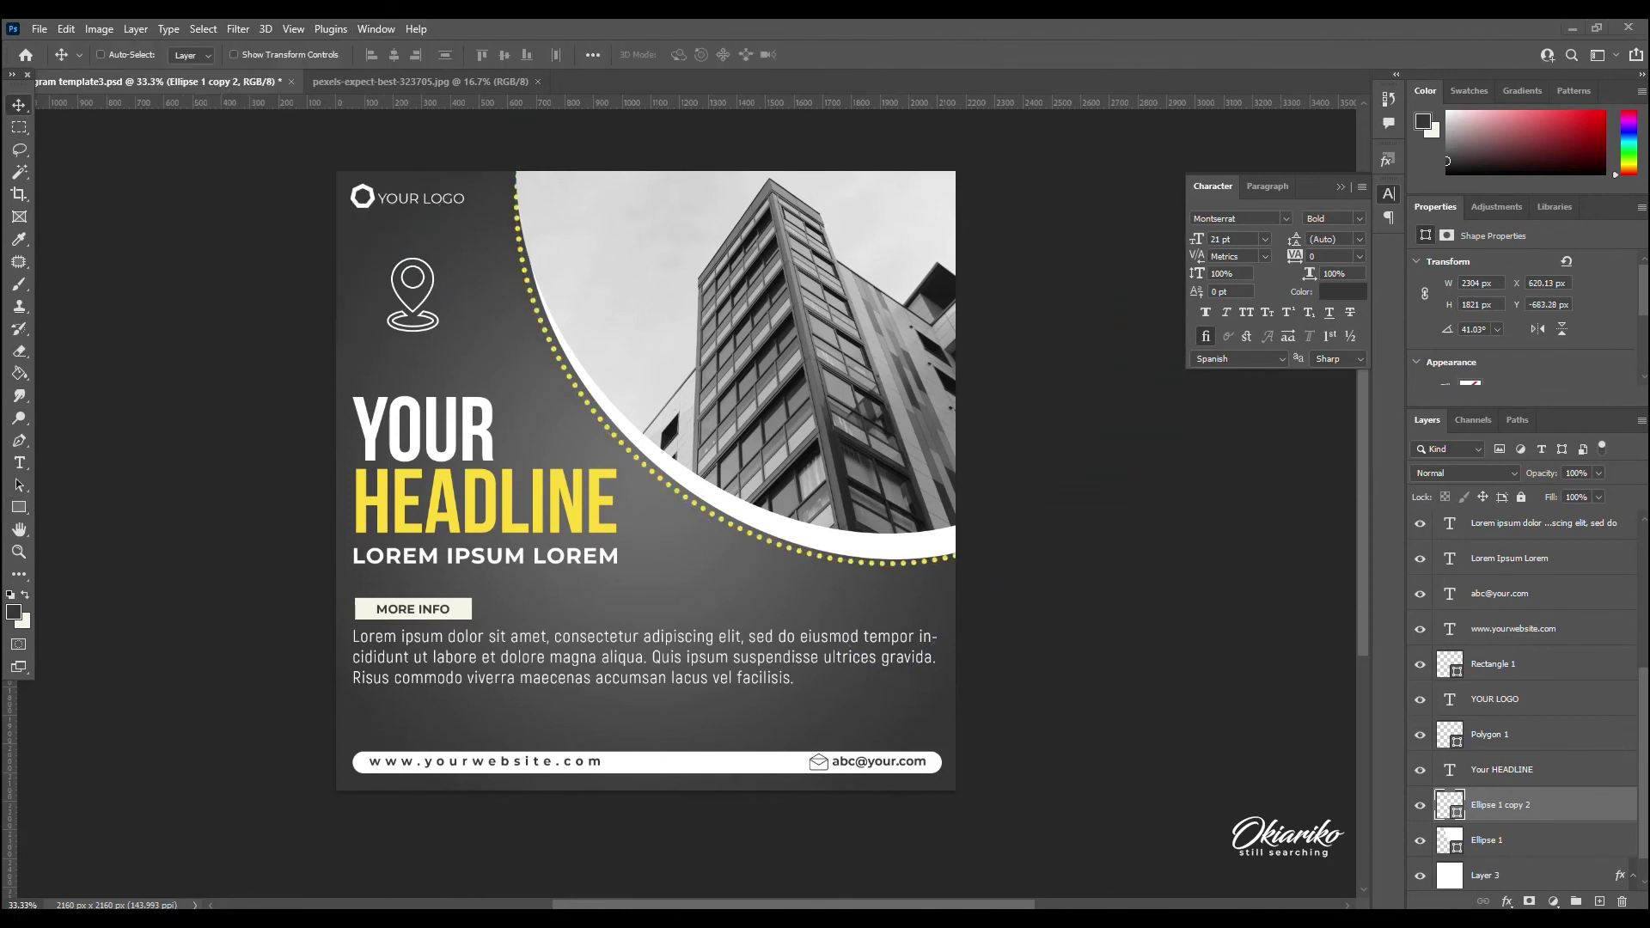
{"action": "key", "text": "ctrl+v"}
{"action": "left_click_drag", "start_coordinate": [392, 724], "coordinate": [389, 725]}
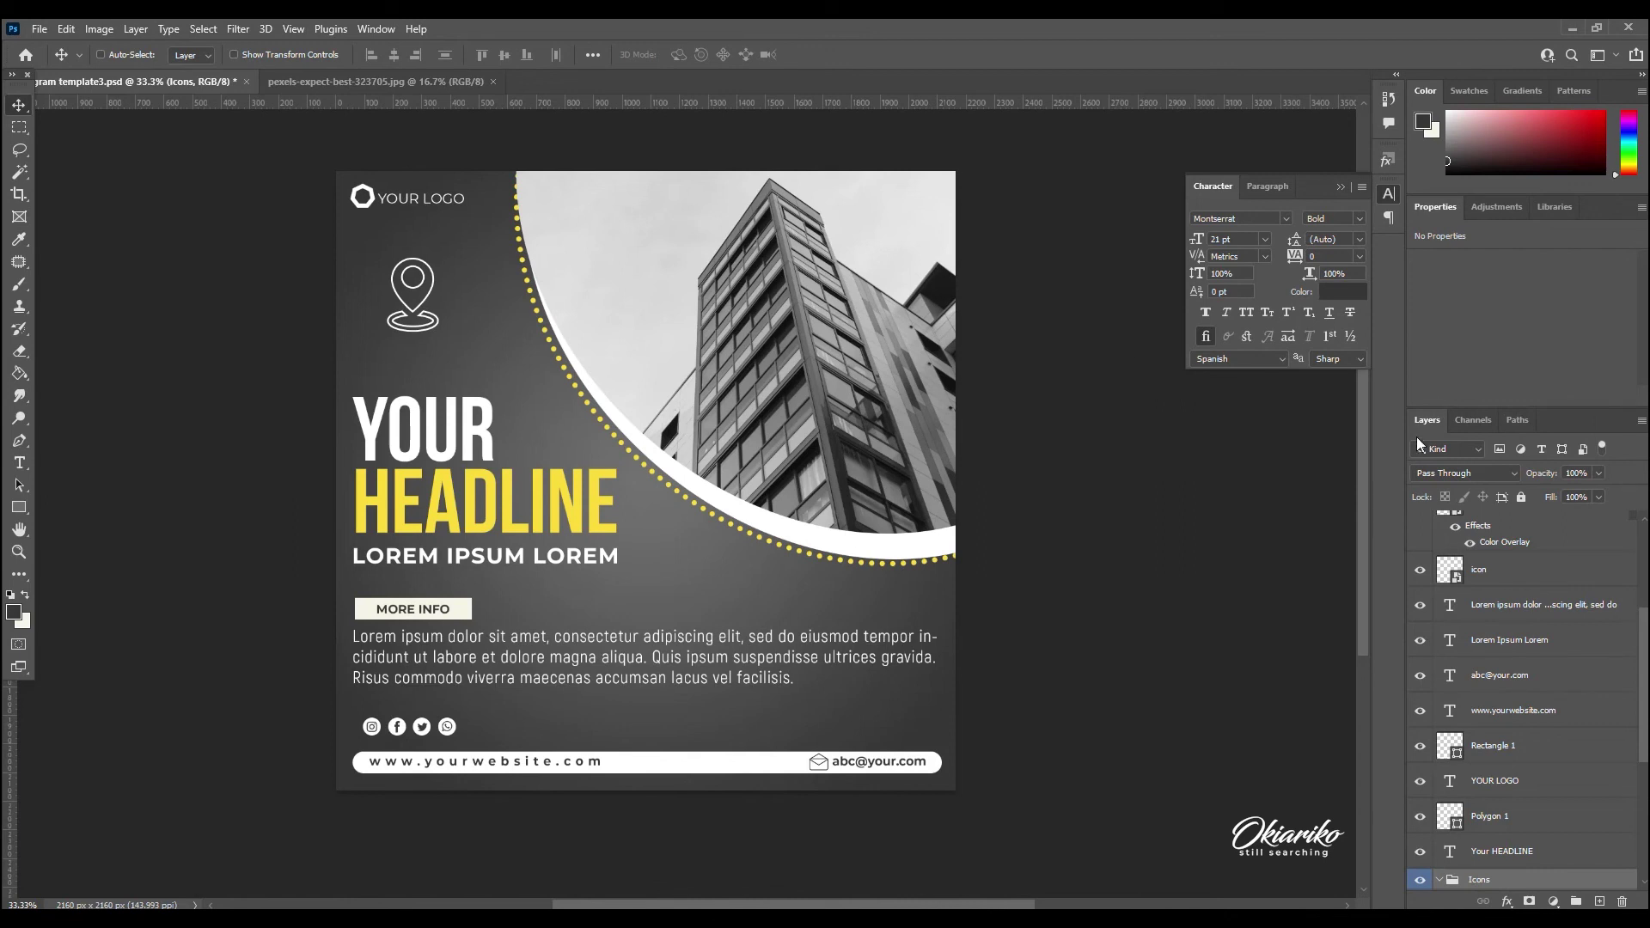
- Enable Auto-Select and pick the gradient background layer on the canvas
{"action": "key", "text": "ctrl"}
{"action": "left_click", "coordinate": [615, 730], "text": "ctrl"}
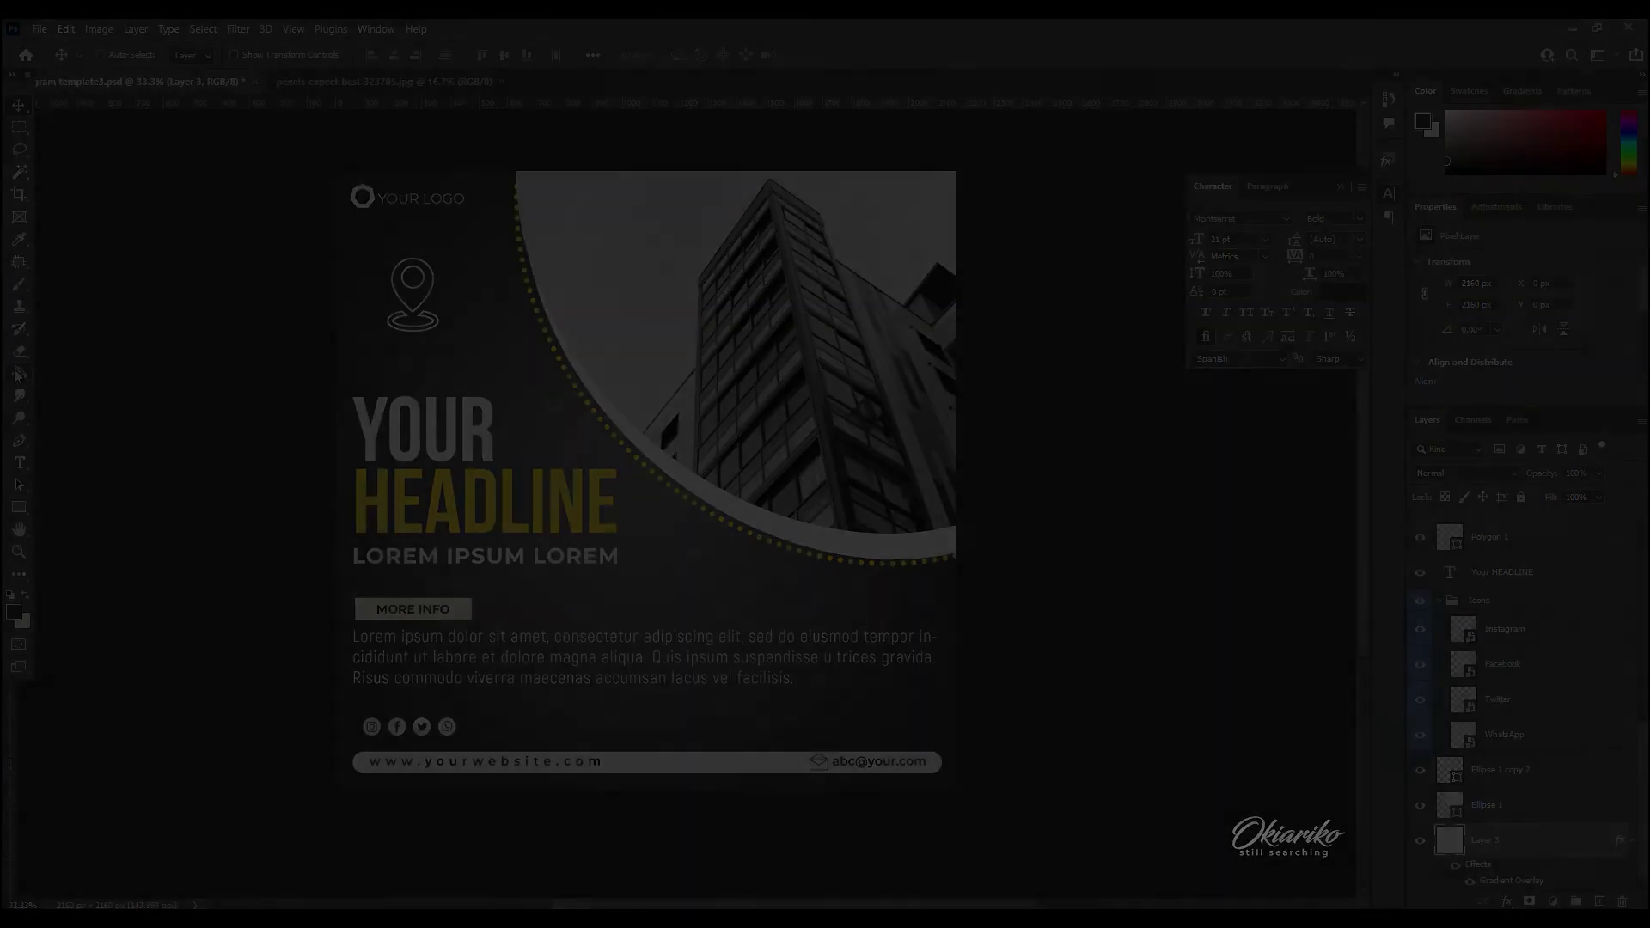